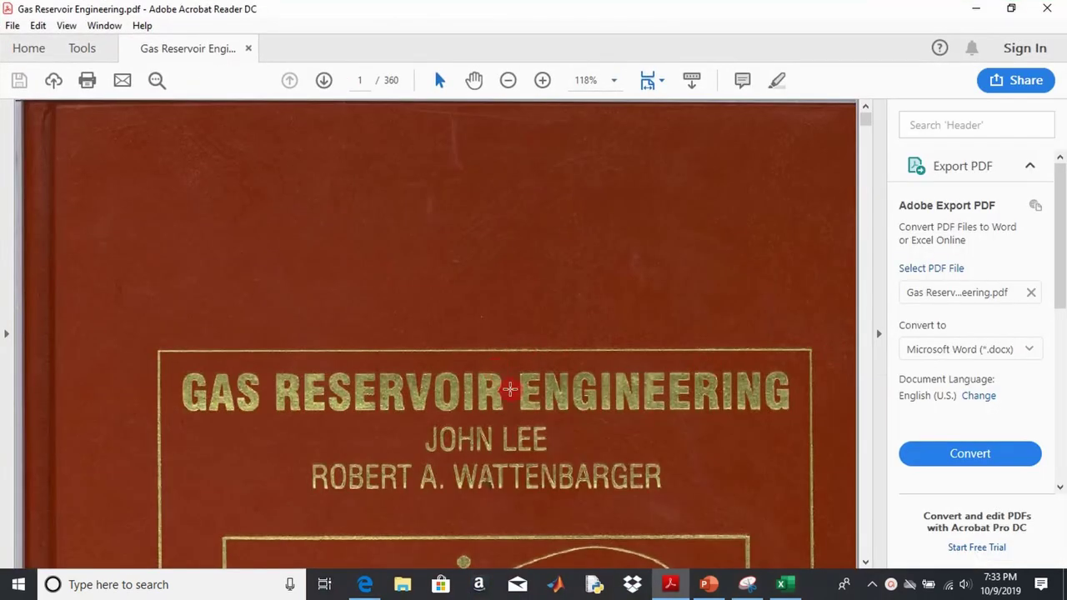
Jump to page 232 of the PDF.
scroll(448, 402, down, 1)
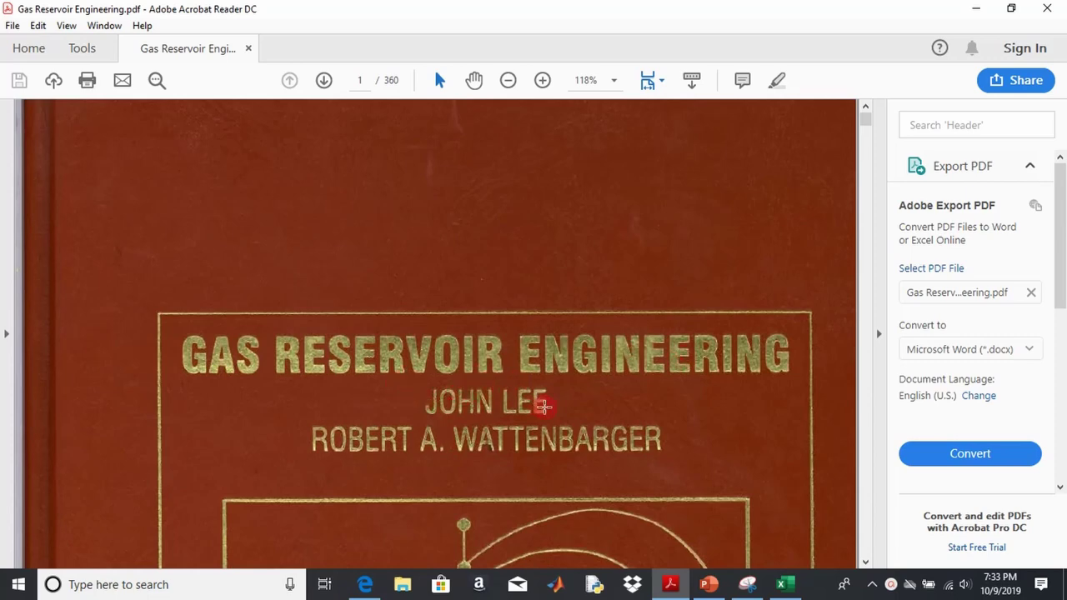
click(364, 82)
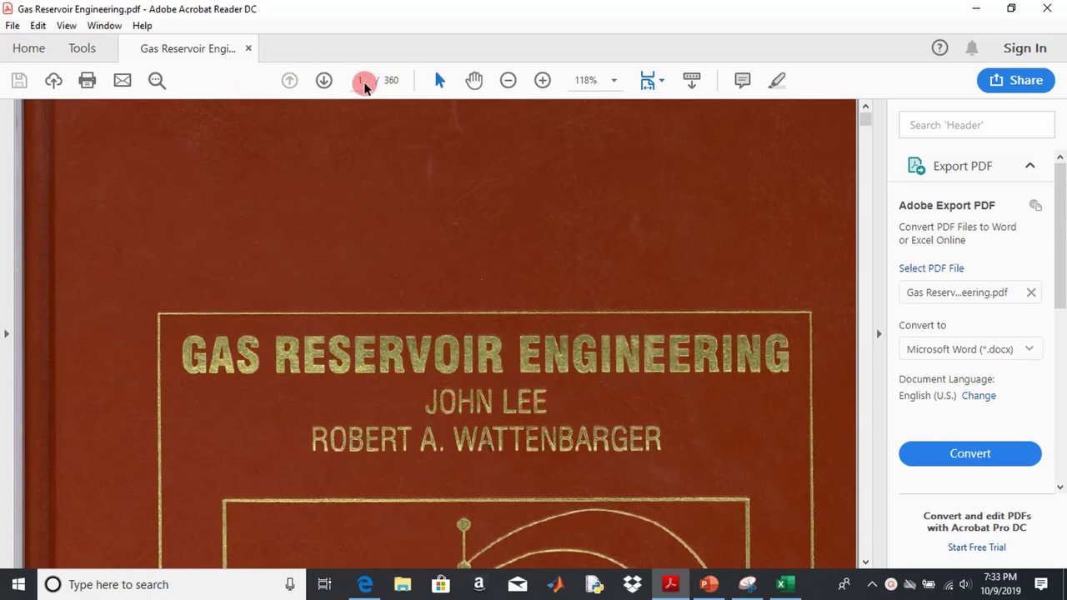
text(232)
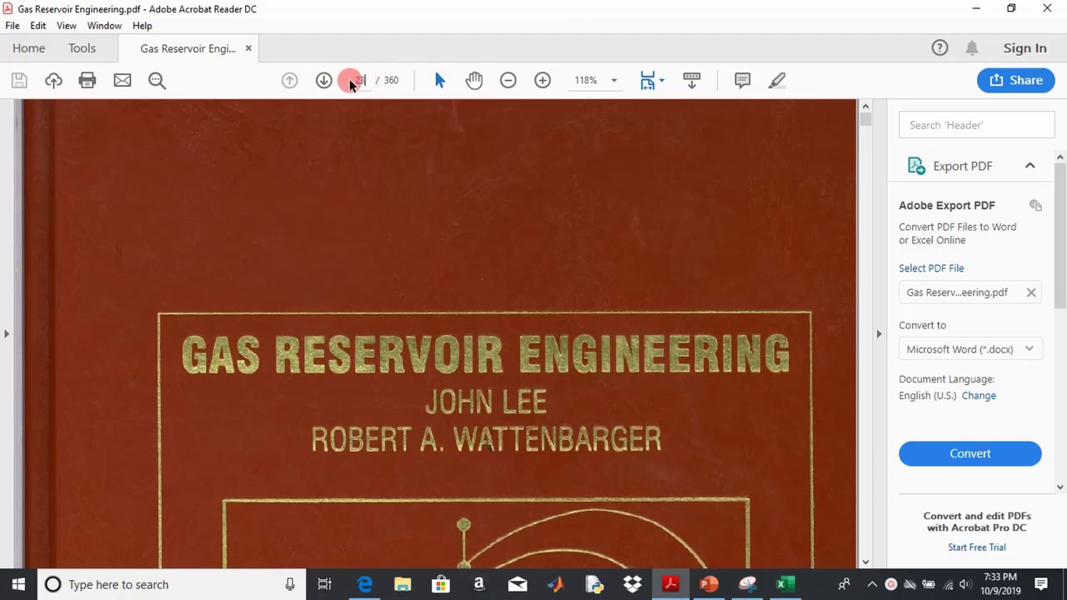
key(Return)
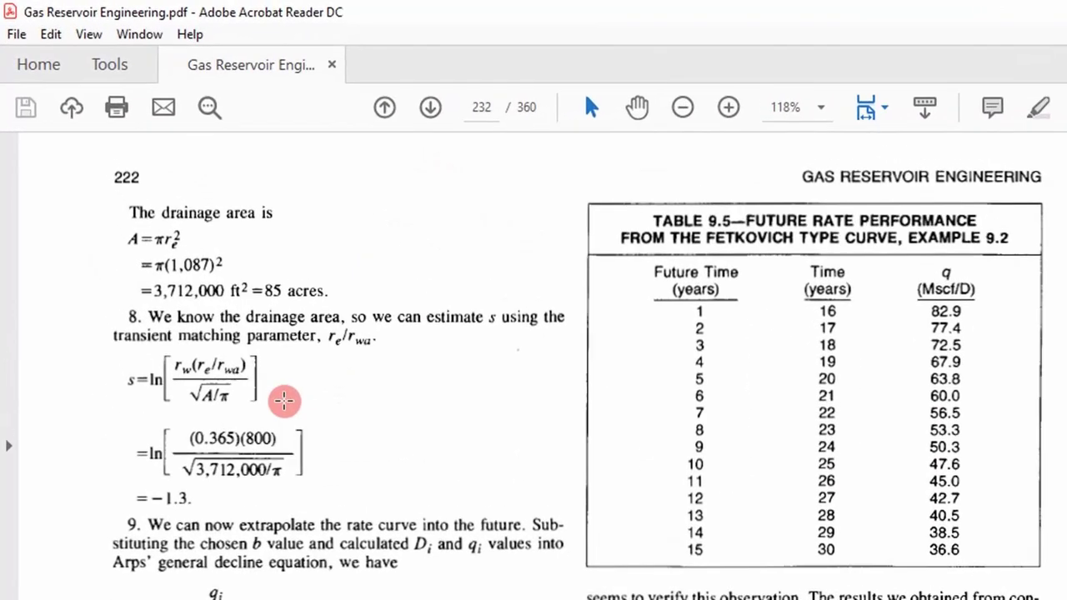
Review Example 9.2's Fetkovich solution and the Table 9.4 reservoir properties, then return to Excel.
scroll(211, 304, up, 2)
scroll(284, 419, up, 15)
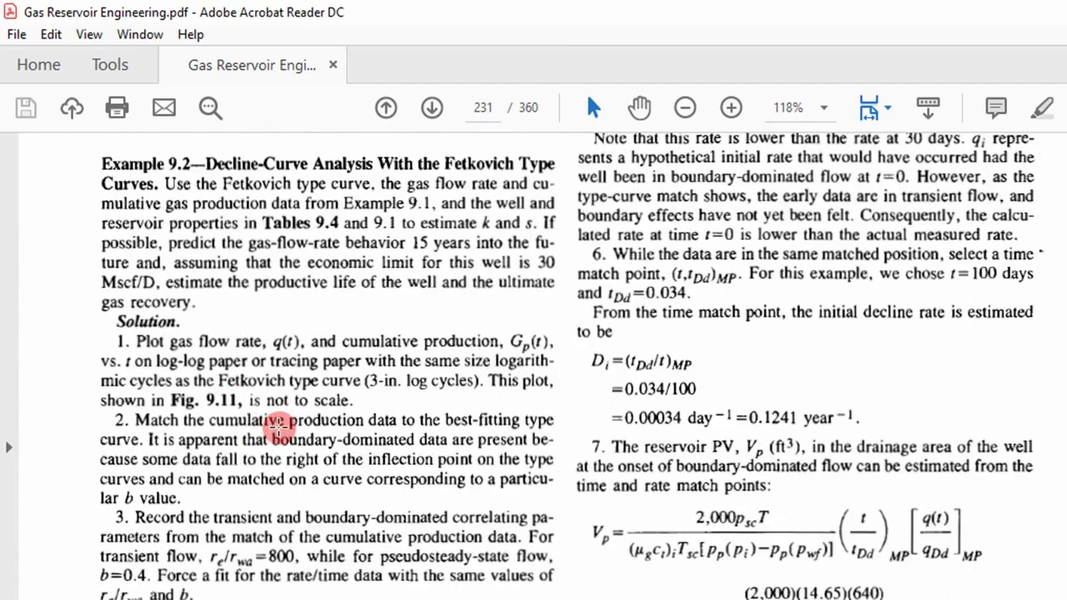
scroll(283, 414, up, 3)
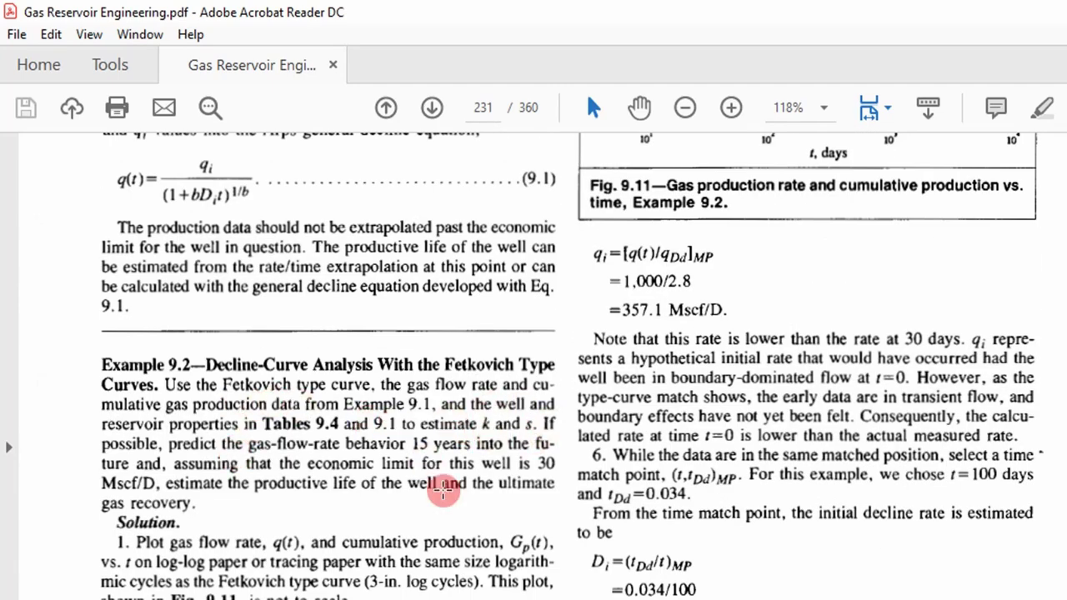
scroll(332, 482, down, 6)
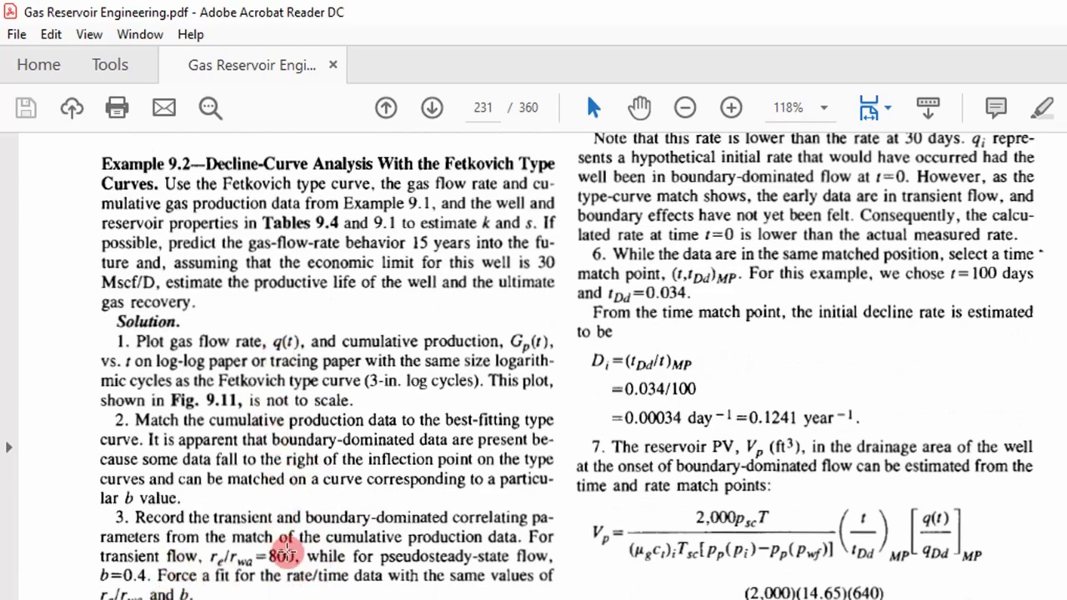
scroll(284, 552, up, 13)
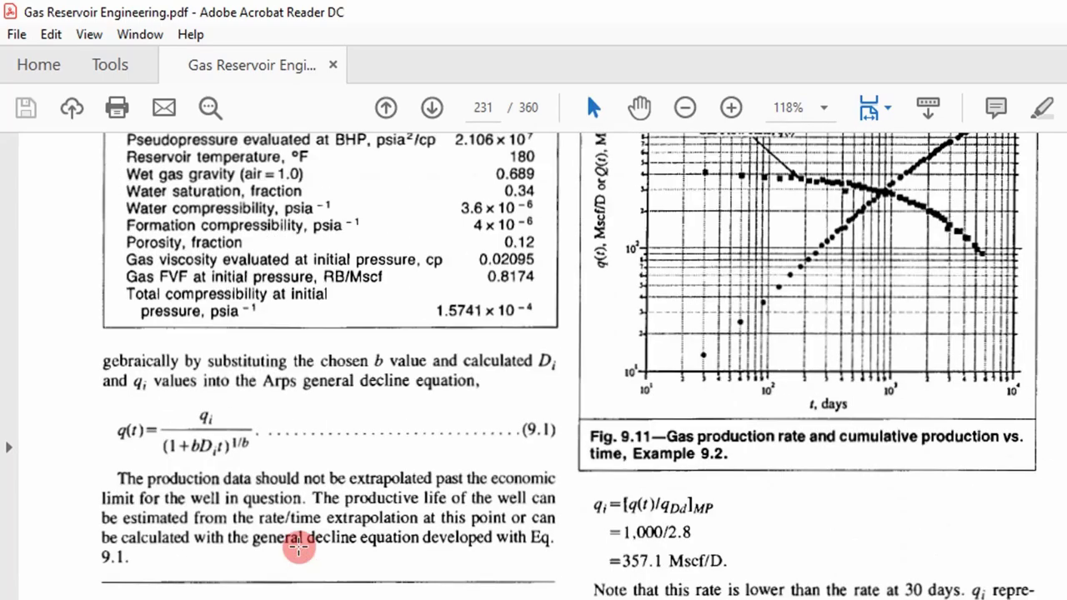
scroll(298, 548, up, 7)
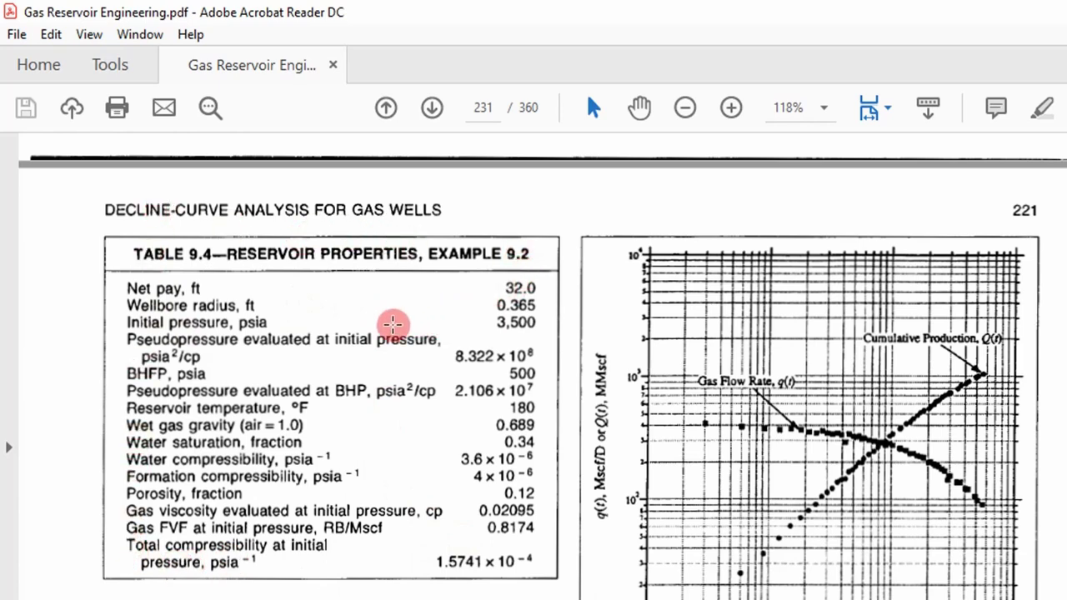
scroll(388, 334, down, 10)
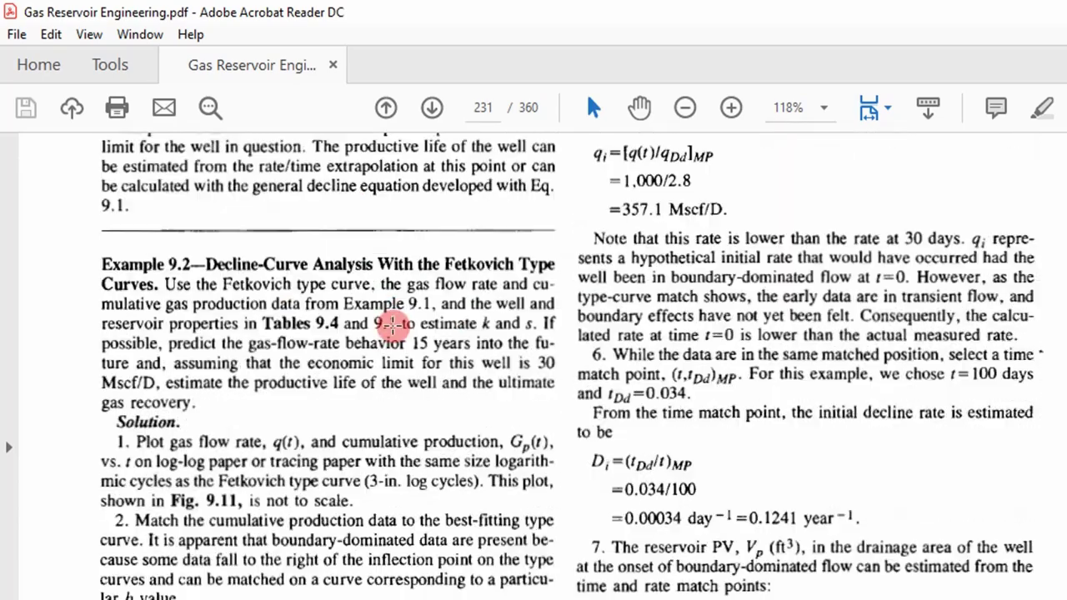
scroll(382, 345, down, 4)
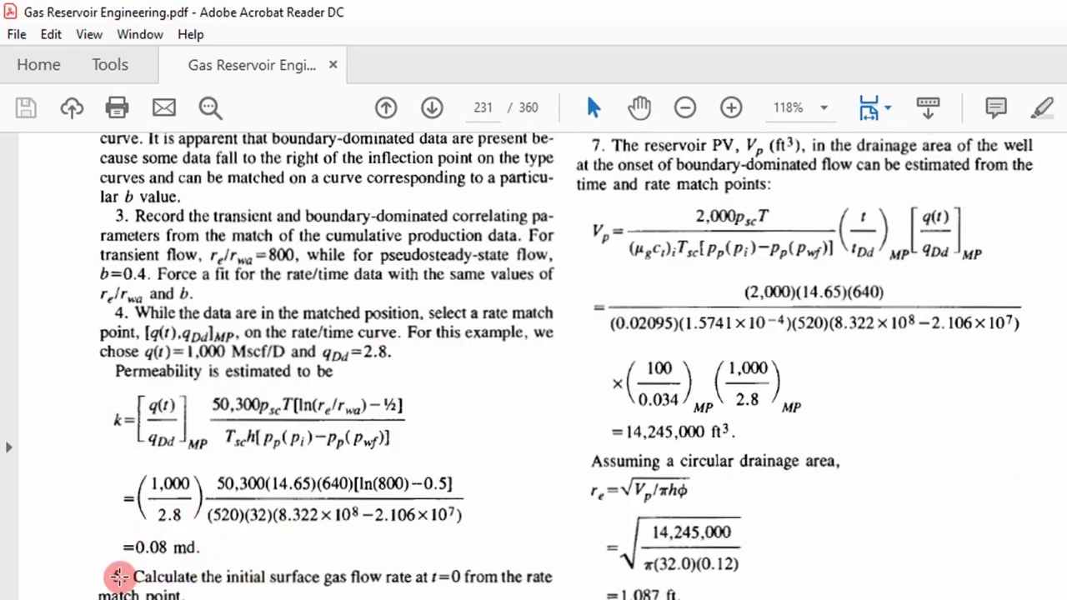
scroll(624, 562, down, 3)
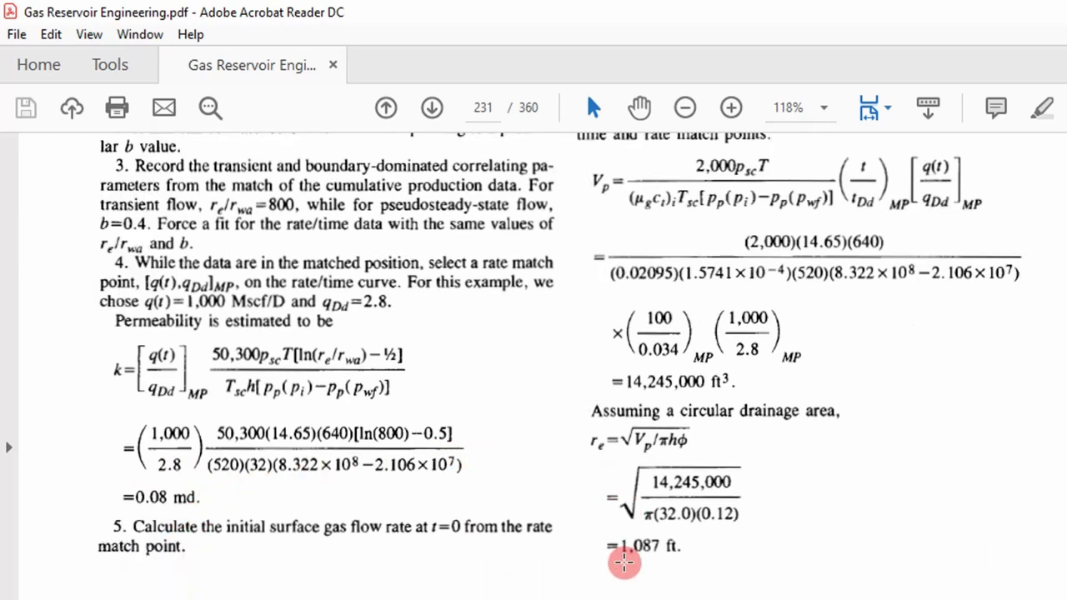
scroll(640, 525, down, 1)
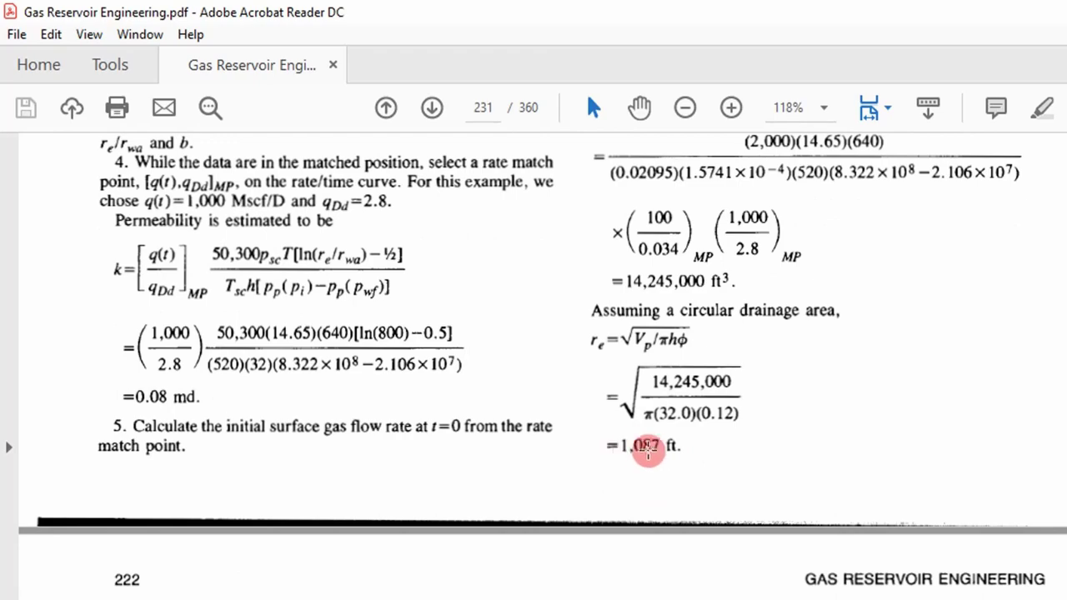
scroll(334, 508, down, 3)
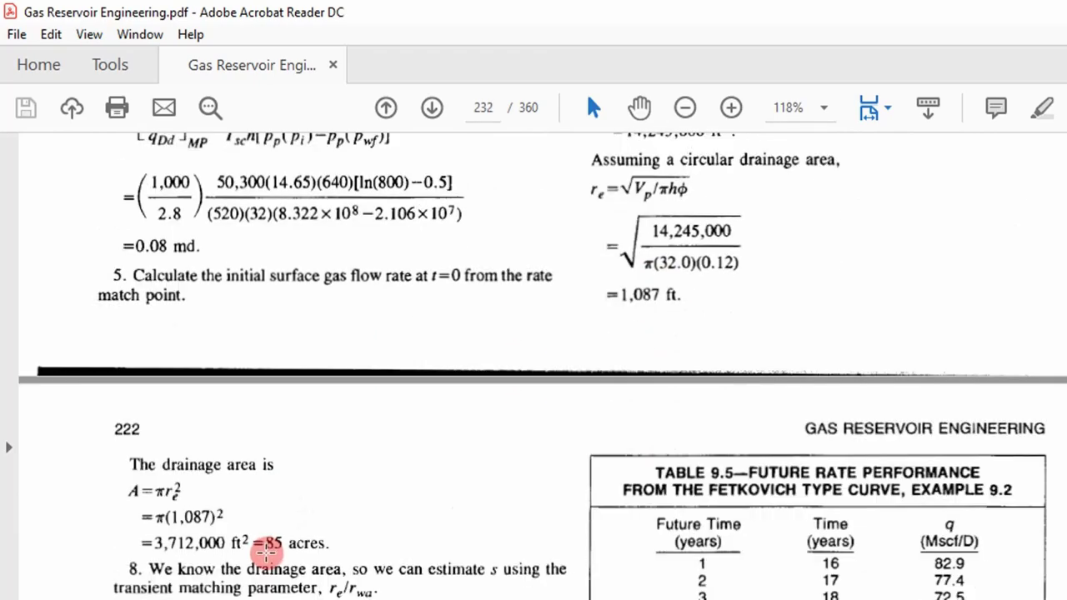
scroll(297, 543, down, 3)
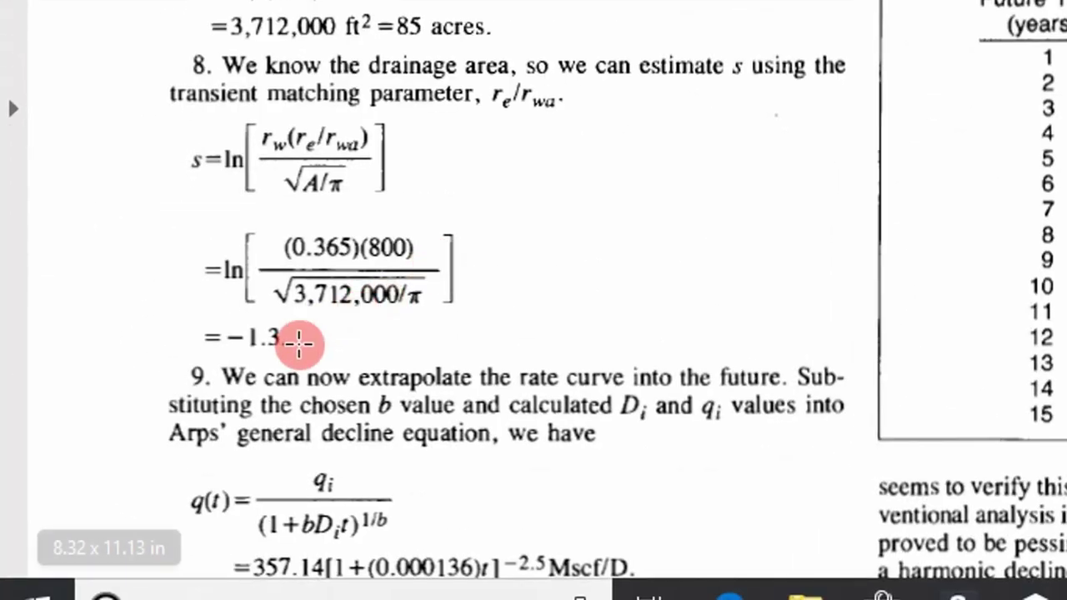
scroll(467, 400, up, 15)
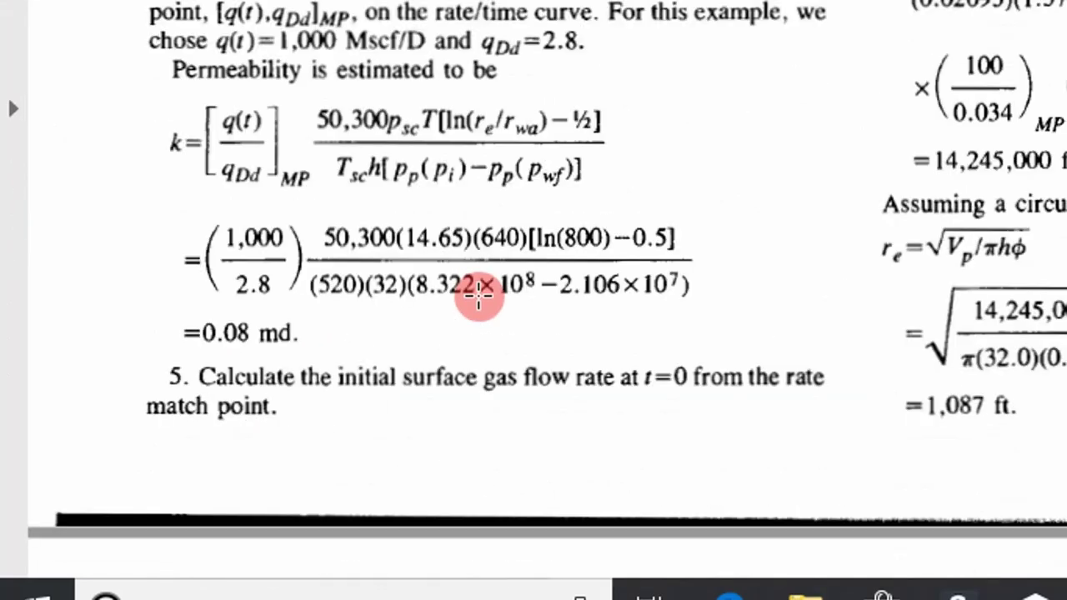
key(alt+Tab)
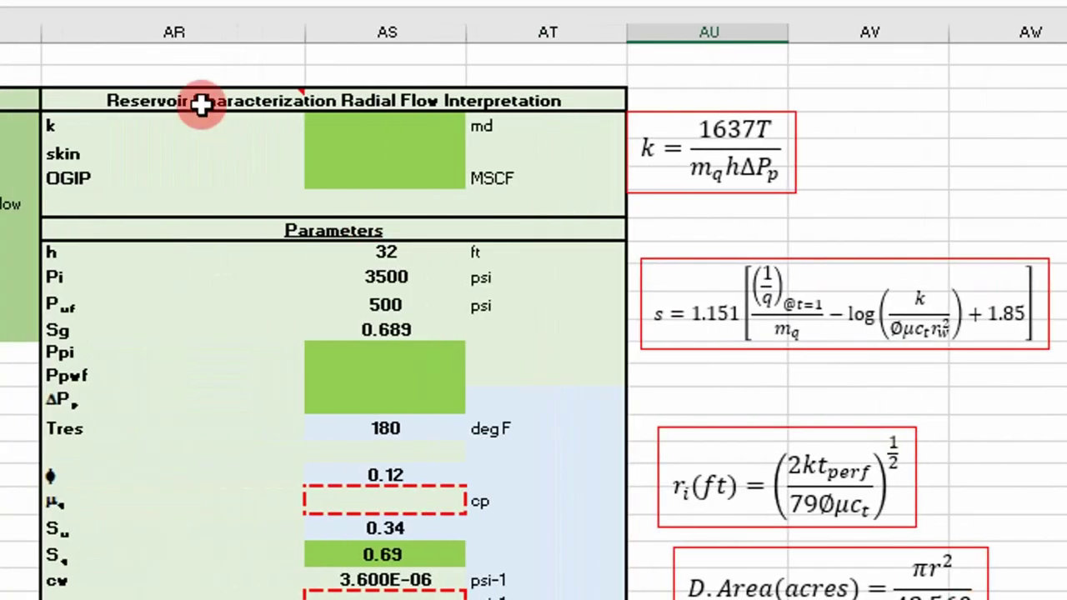
Compare the Table 9.4 picture with the parameters, then check the cells beside the k and skin formulas.
scroll(171, 120, down, 1)
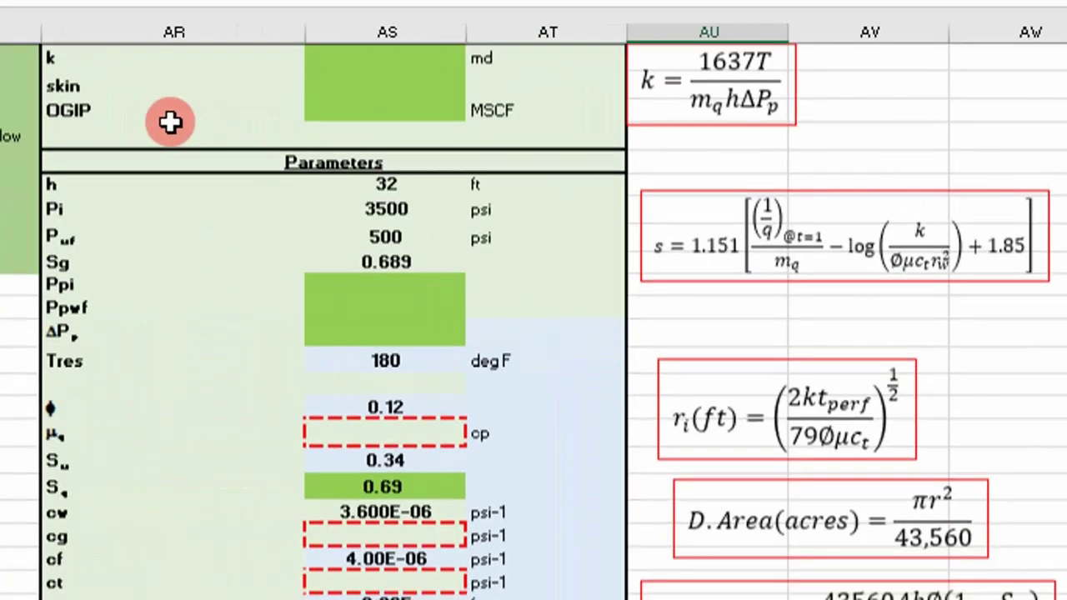
scroll(96, 387, up, 1)
drag(1059, 417, 513, 427)
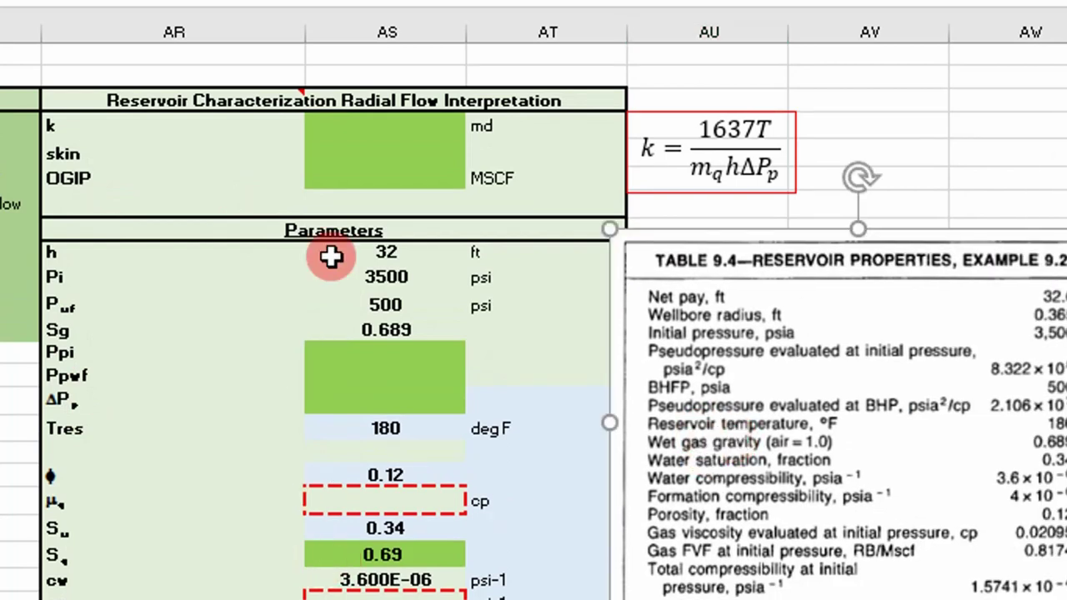
drag(734, 331, 1066, 333)
click(733, 325)
click(877, 151)
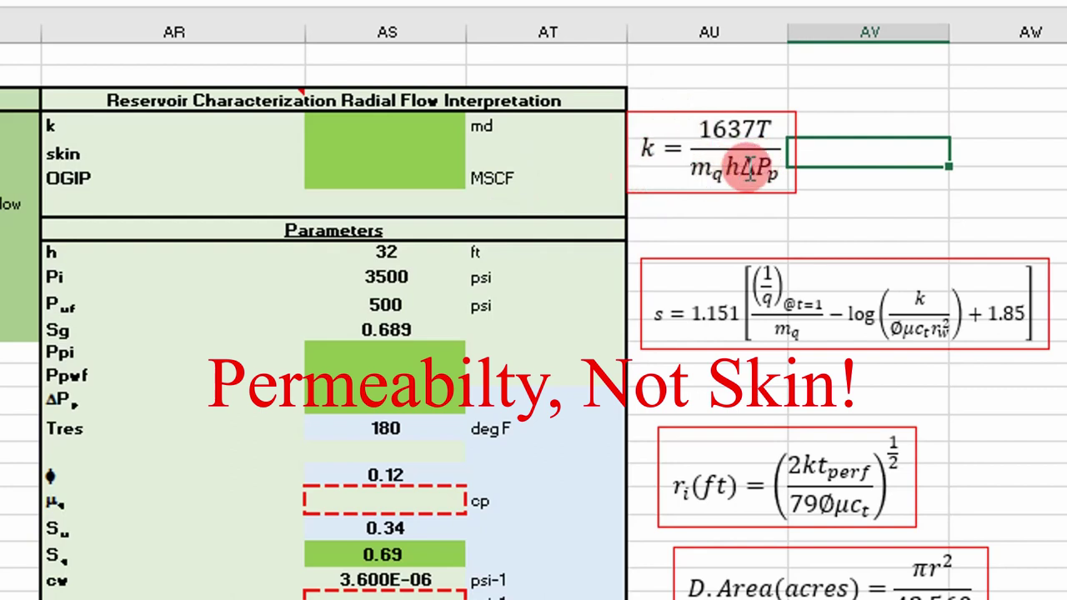
click(842, 223)
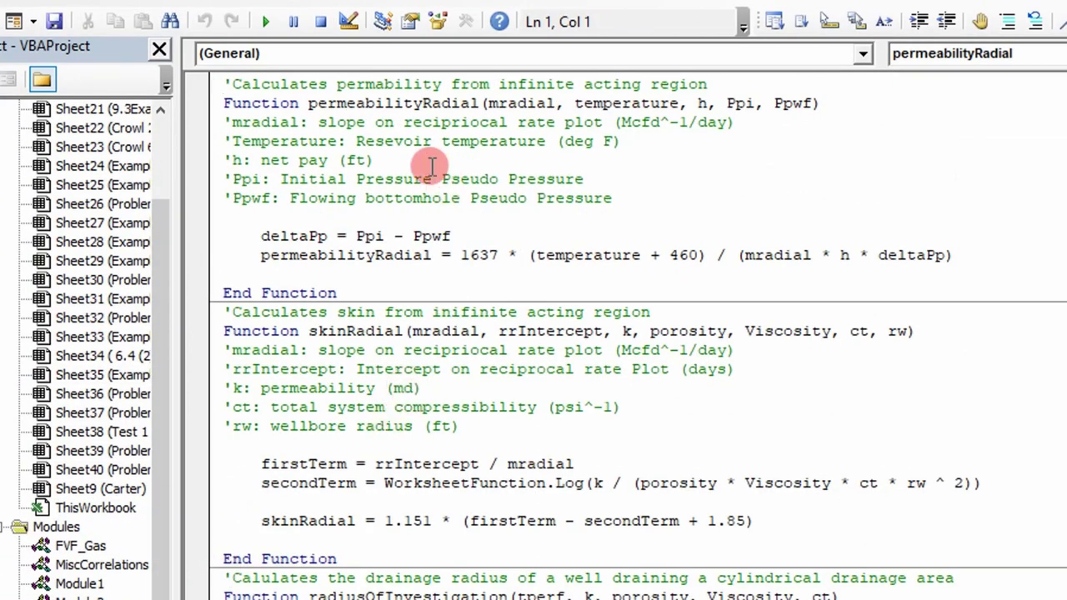
Review the permeabilityRadial, skinRadial and radiusOfInvestigation function code.
drag(318, 103, 819, 103)
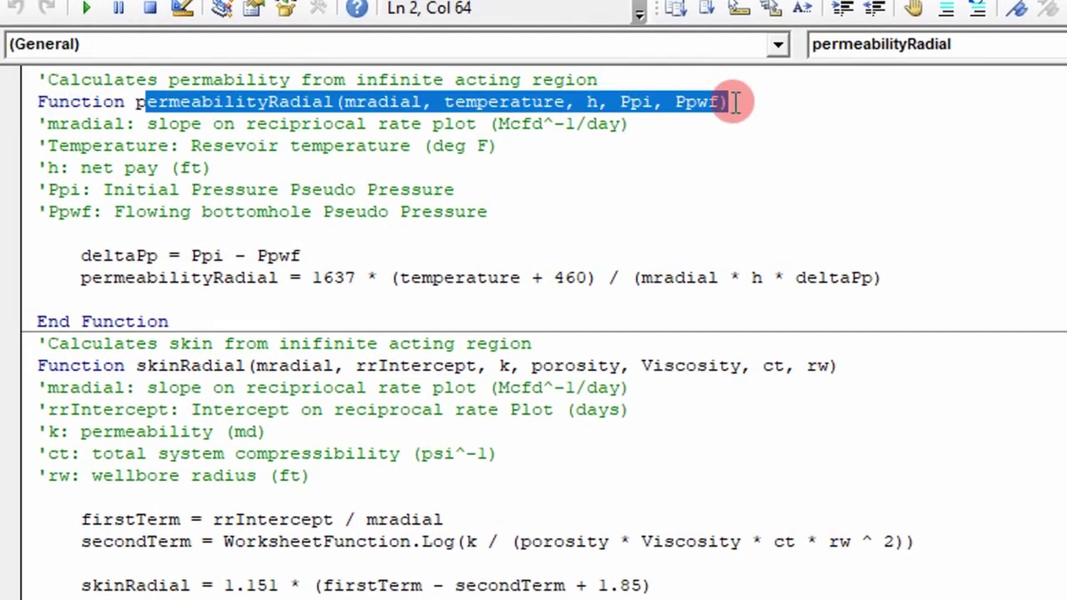
click(46, 260)
scroll(116, 266, down, 2)
drag(136, 234, 300, 256)
drag(668, 452, 62, 385)
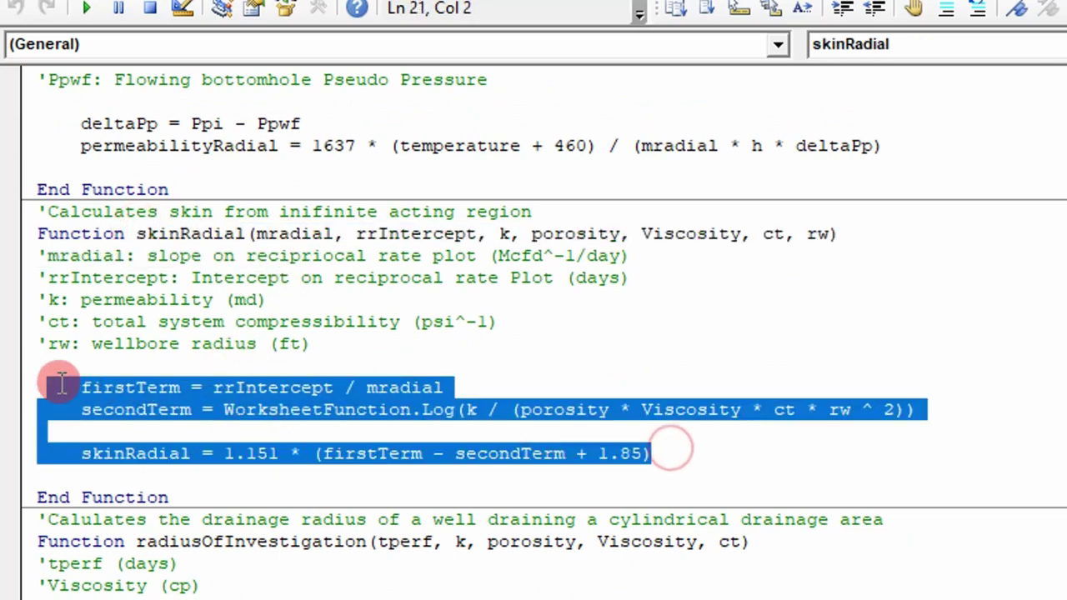
scroll(48, 383, down, 3)
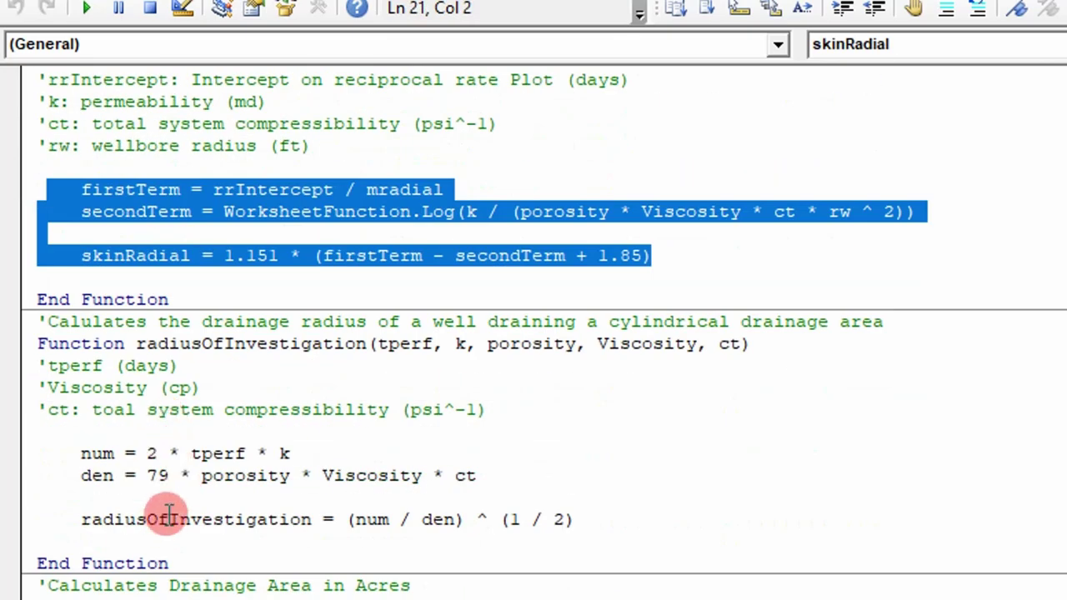
drag(92, 343, 339, 365)
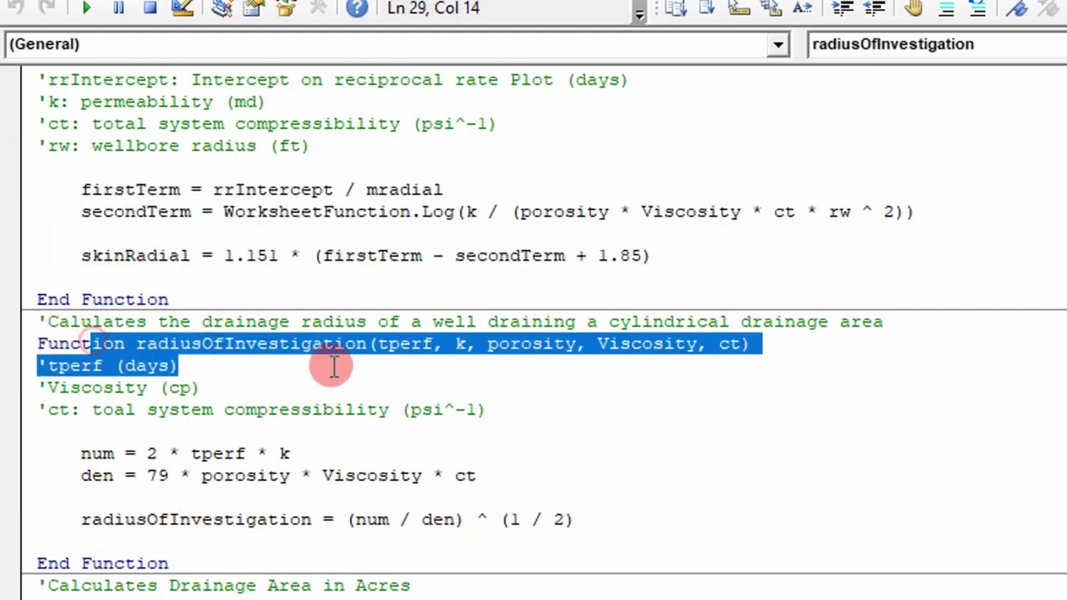
scroll(271, 414, down, 3)
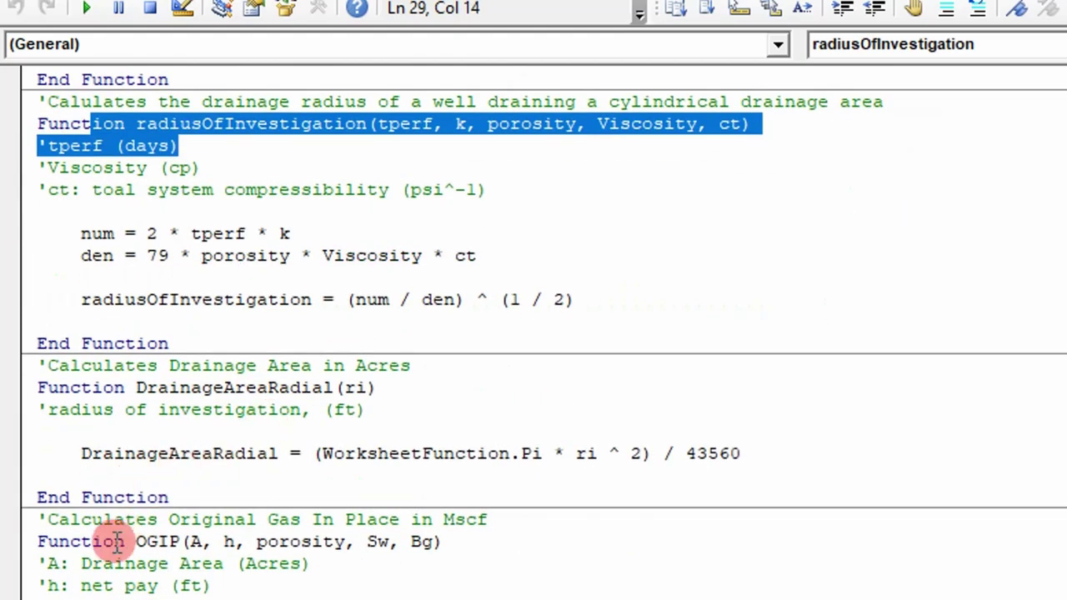
Select the module code and read through the PseudoPressure function before returning to Excel.
key(ctrl+a)
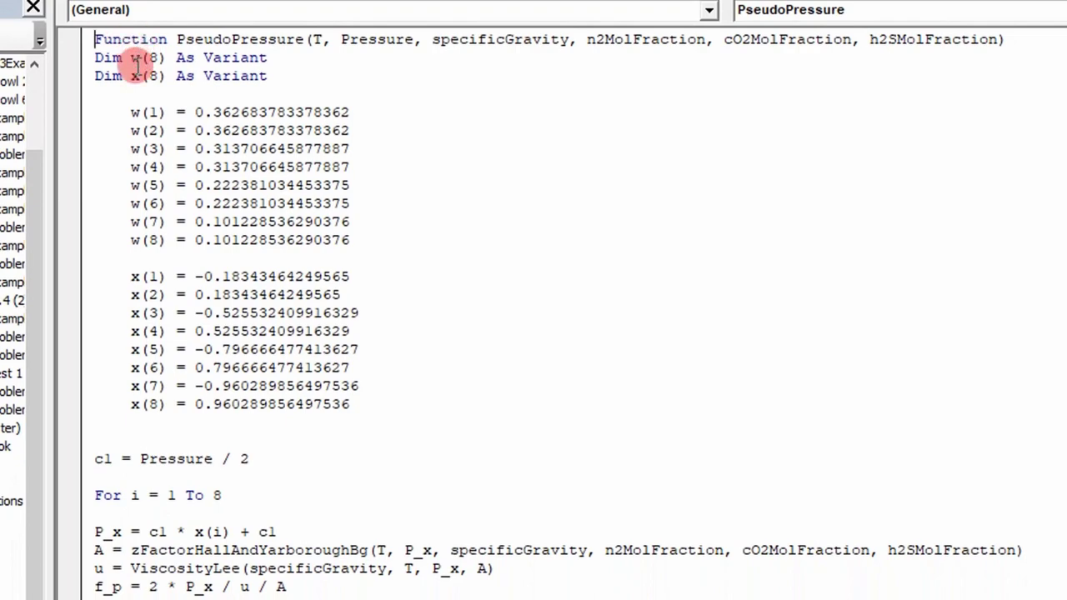
scroll(171, 239, down, 3)
scroll(234, 586, up, 3)
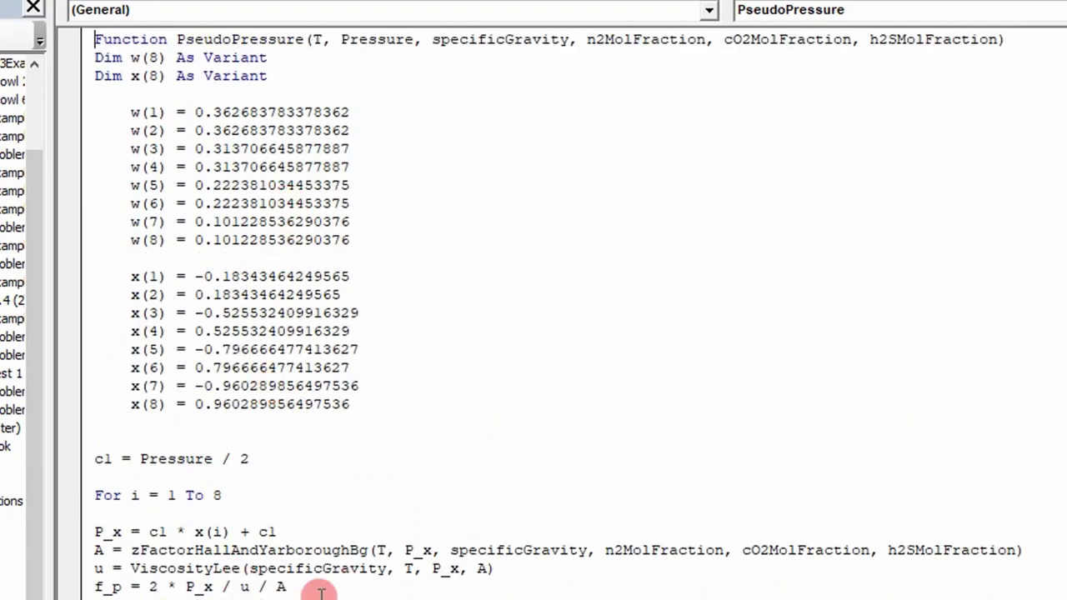
scroll(250, 592, down, 2)
scroll(267, 594, up, 2)
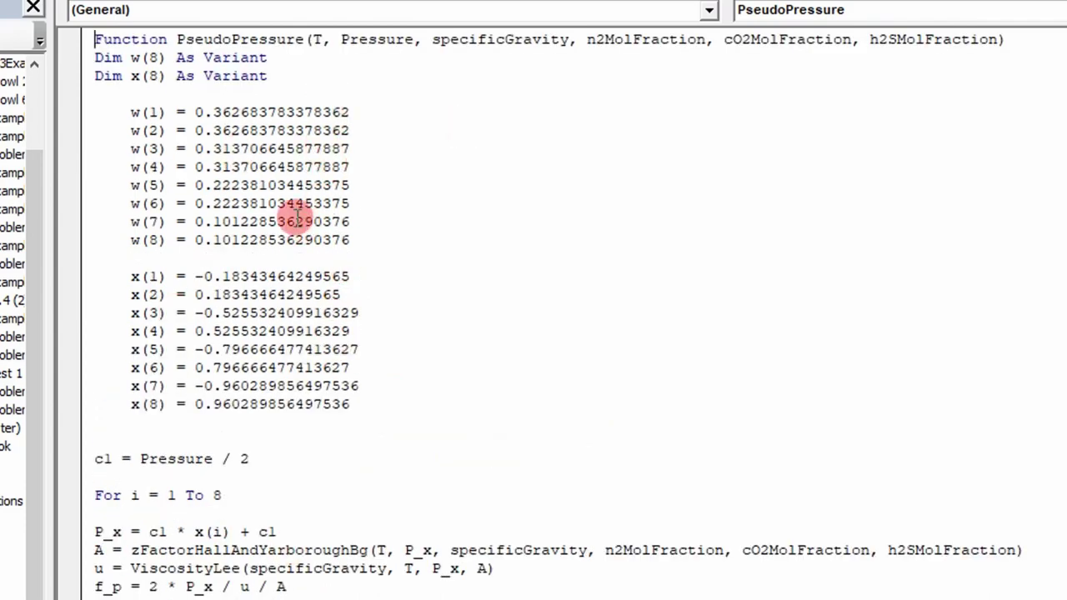
scroll(239, 83, down, 2)
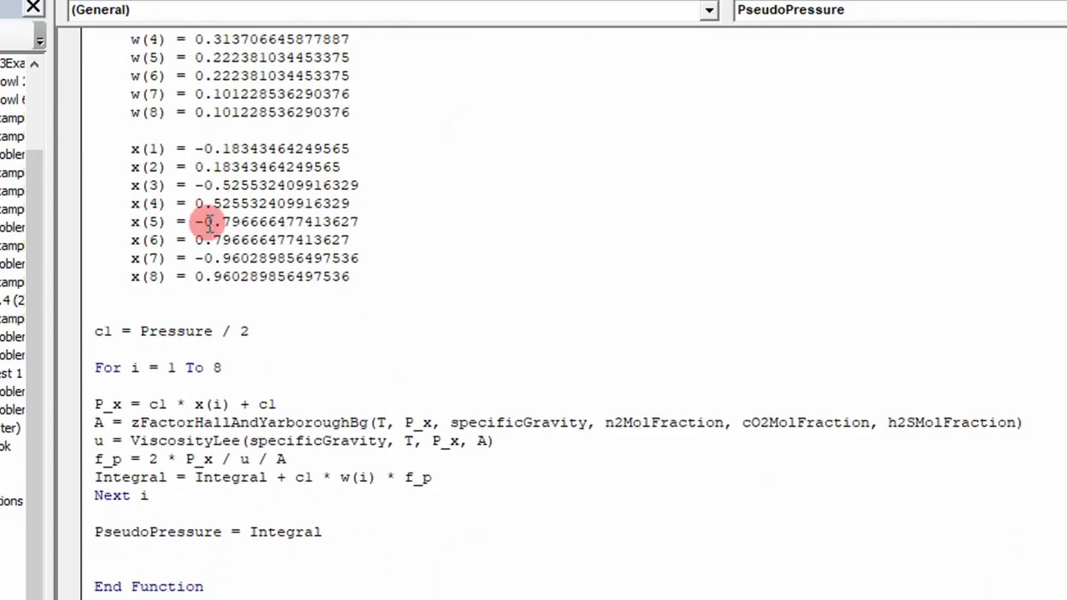
scroll(269, 551, up, 2)
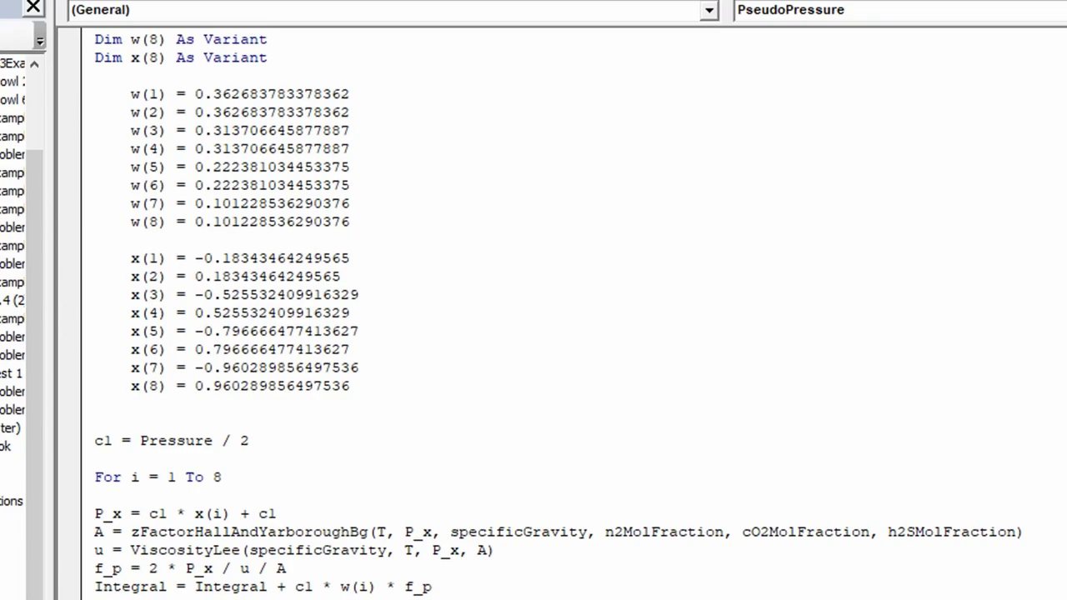
key(alt+F11)
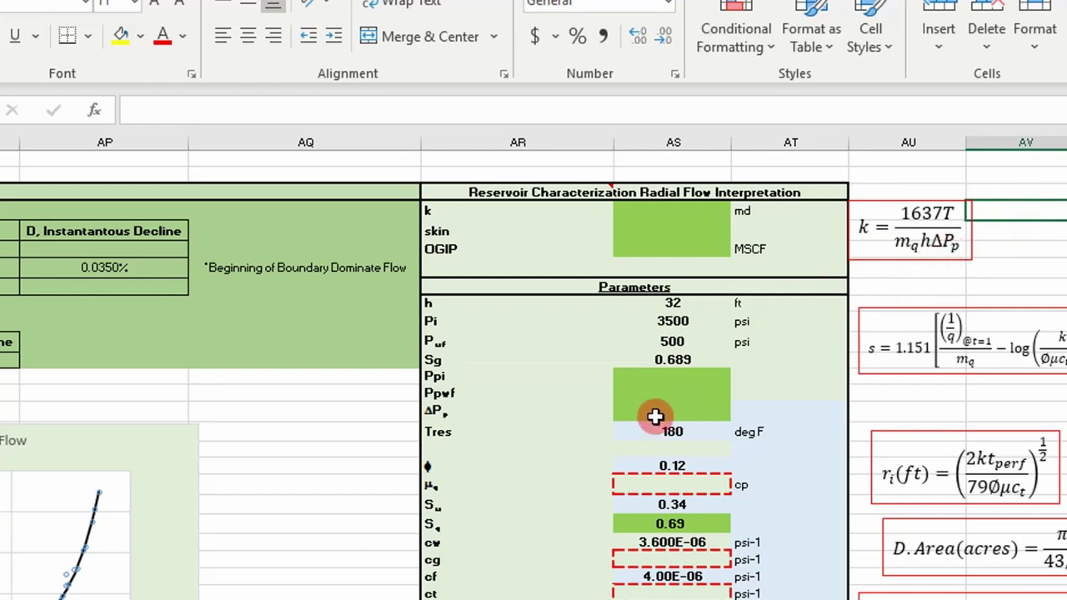
Start a PseudoPressure formula for Ppi with absolute Tres and Sg references.
click(658, 380)
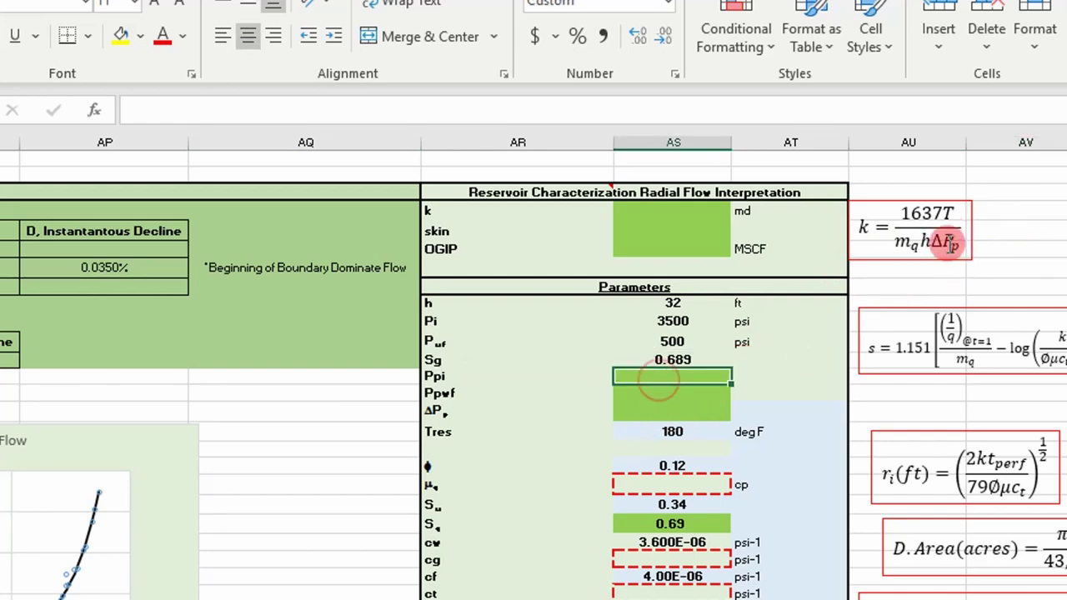
text(=ps)
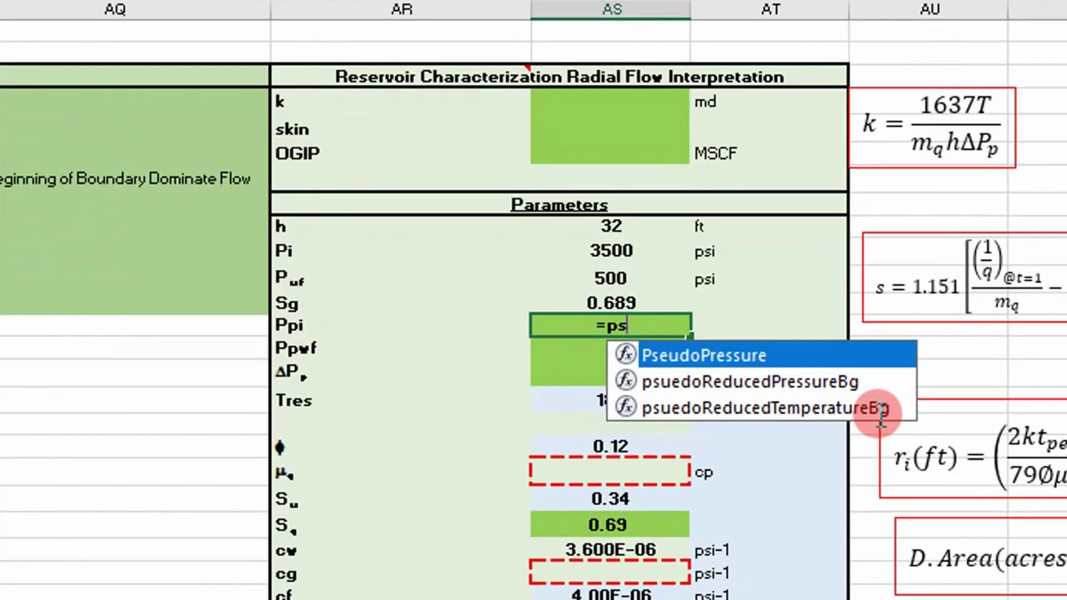
key(Tab)
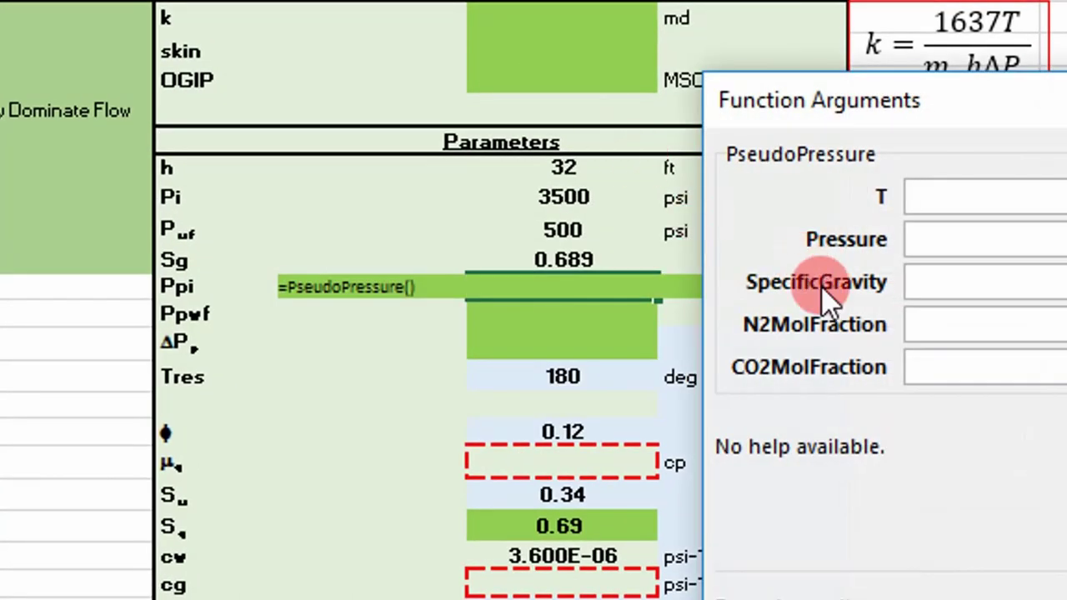
click(556, 381)
click(957, 232)
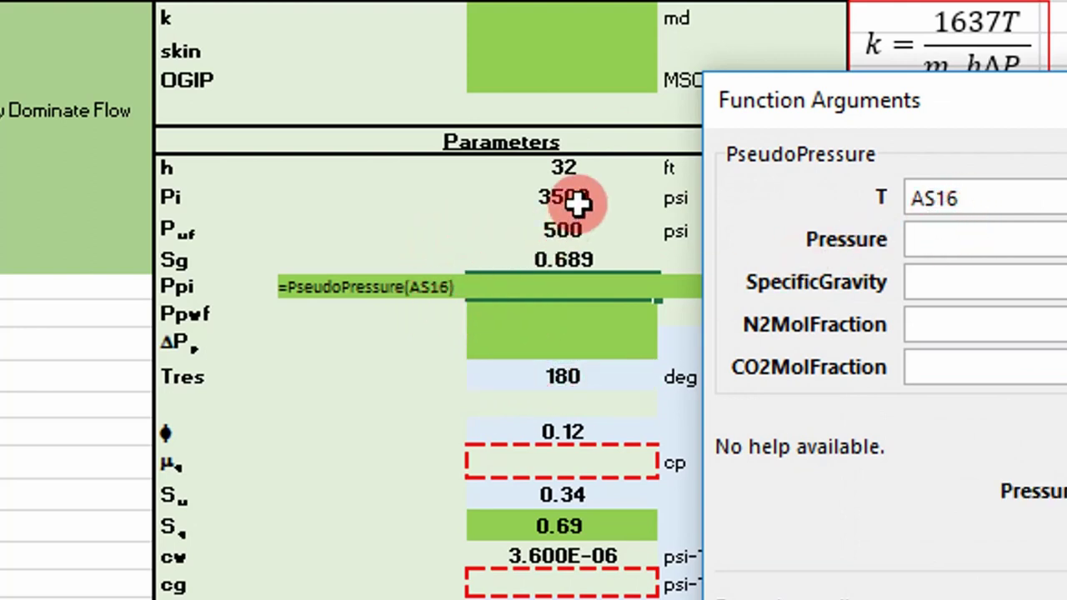
click(922, 279)
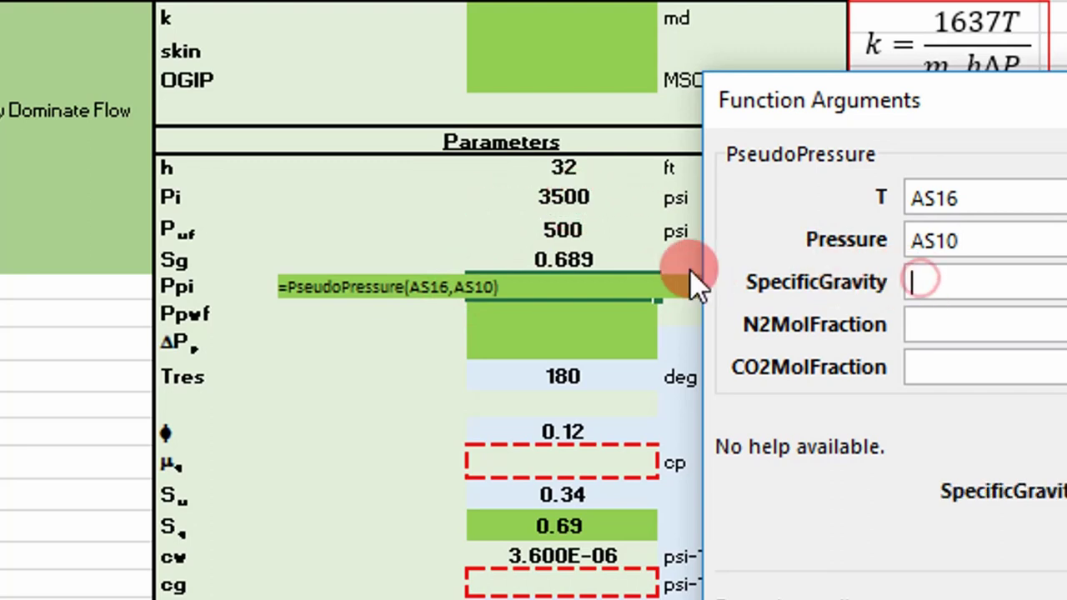
click(561, 264)
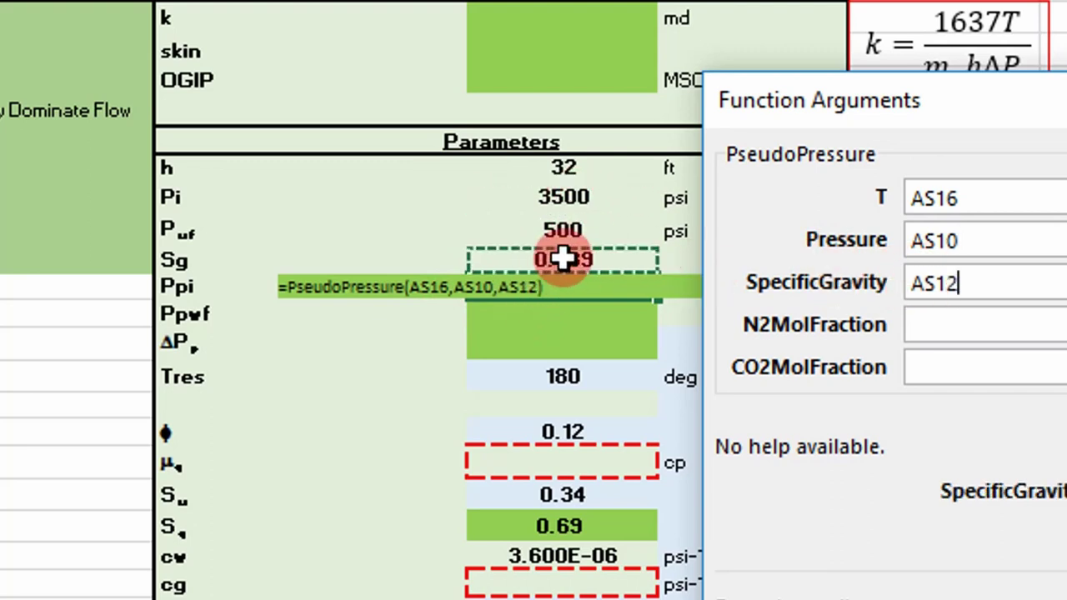
key(F4)
click(925, 197)
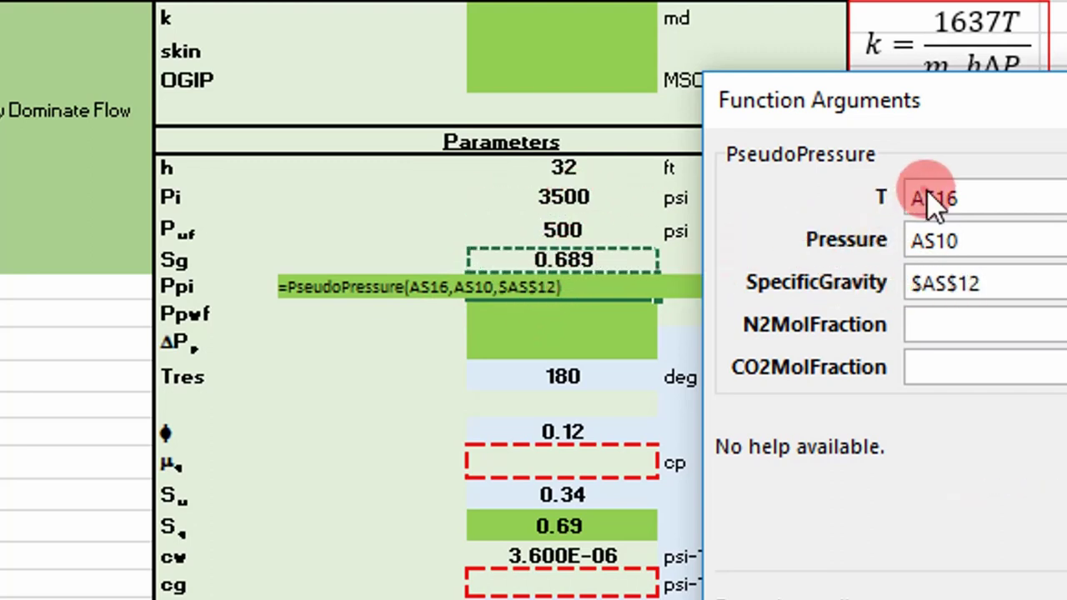
key(F4)
click(919, 249)
click(929, 332)
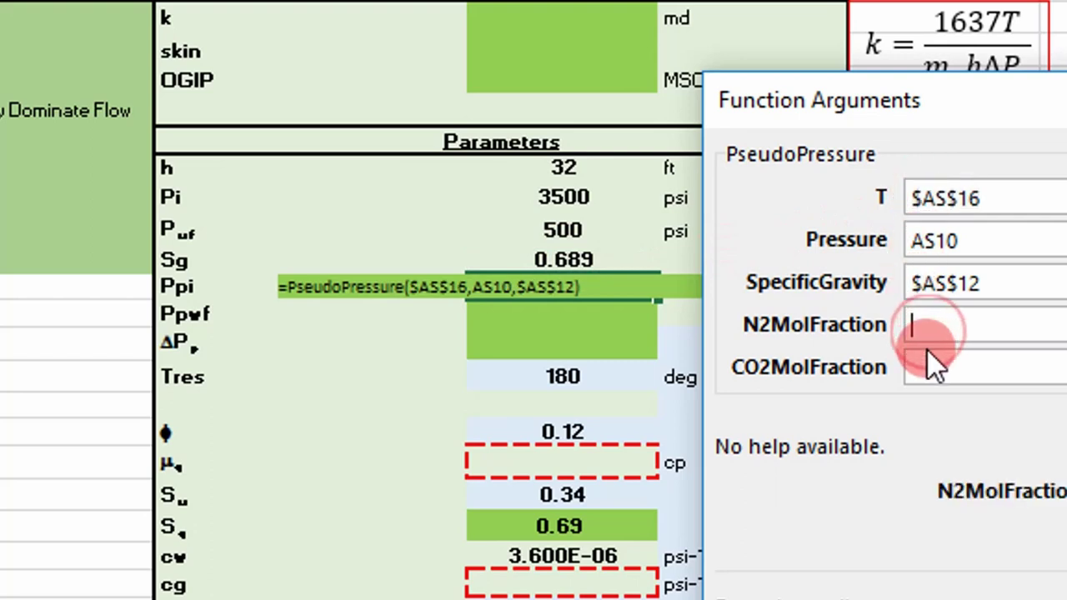
Use zero N2, CO2 and H2S fractions, giving Ppi 778,230,387, and fill down to Ppwf.
text(0)
click(977, 357)
text(0)
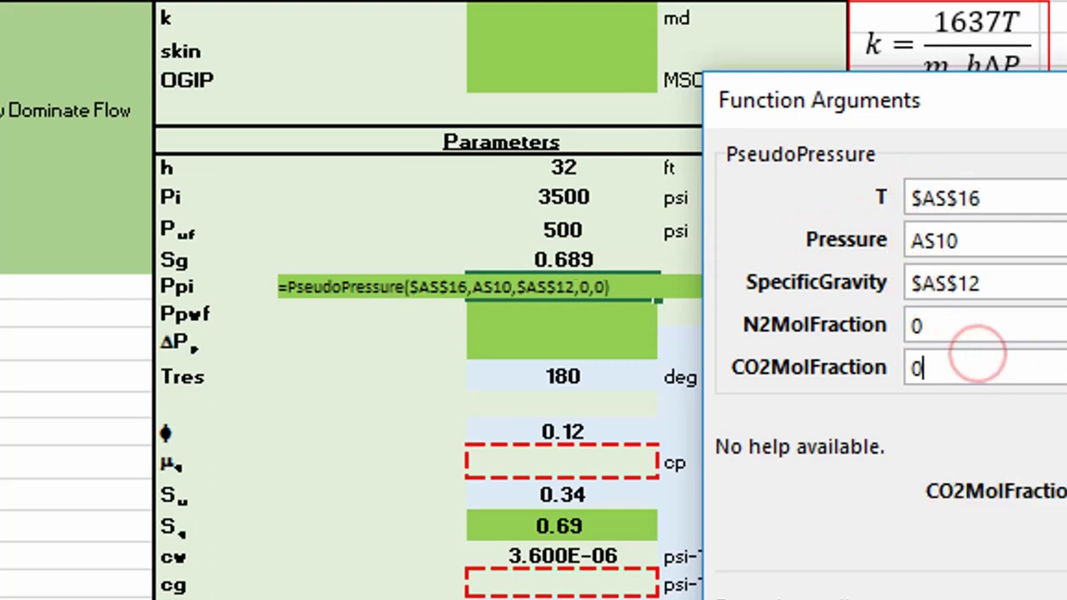
key(Tab)
text(0)
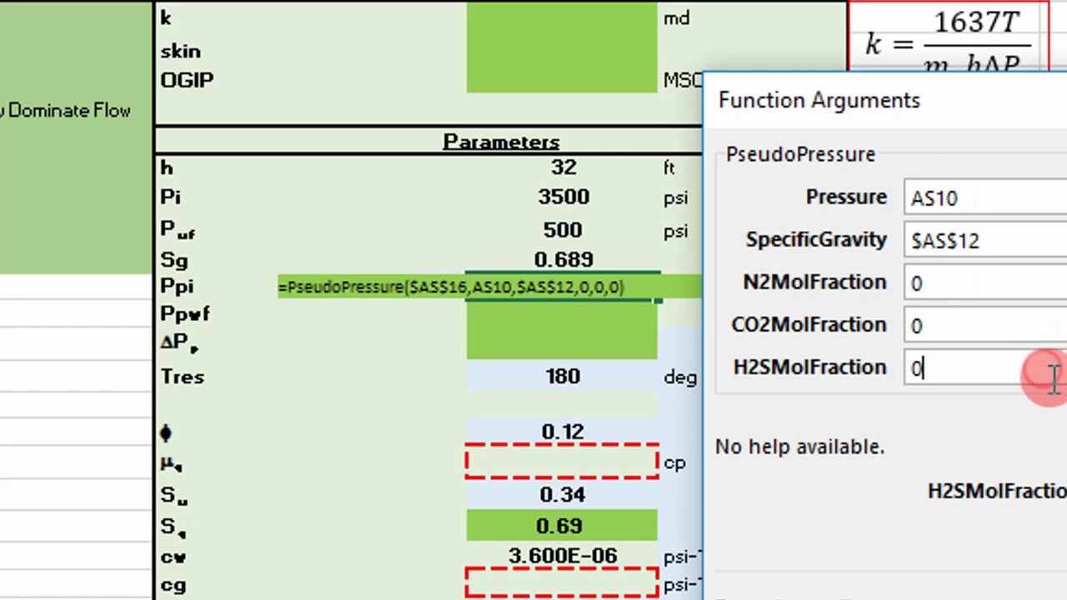
key(Return)
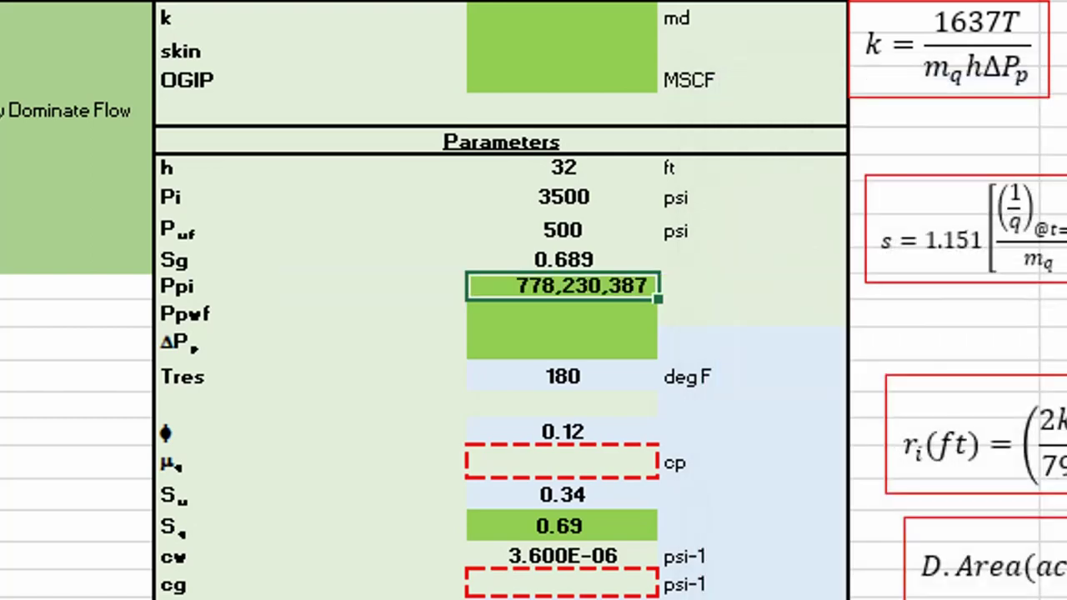
click(705, 332)
click(627, 289)
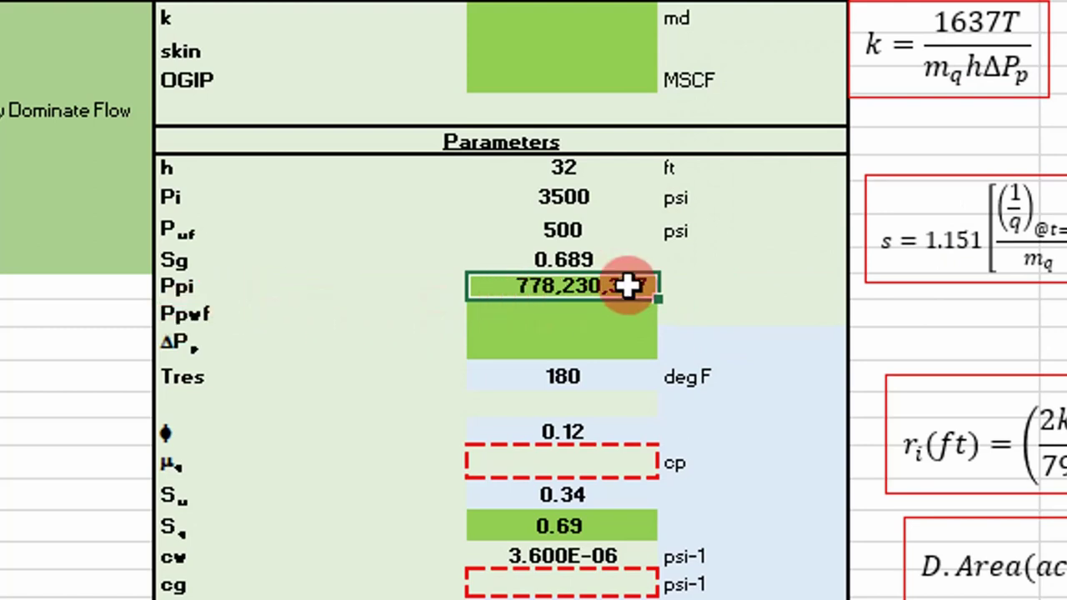
drag(655, 297, 650, 338)
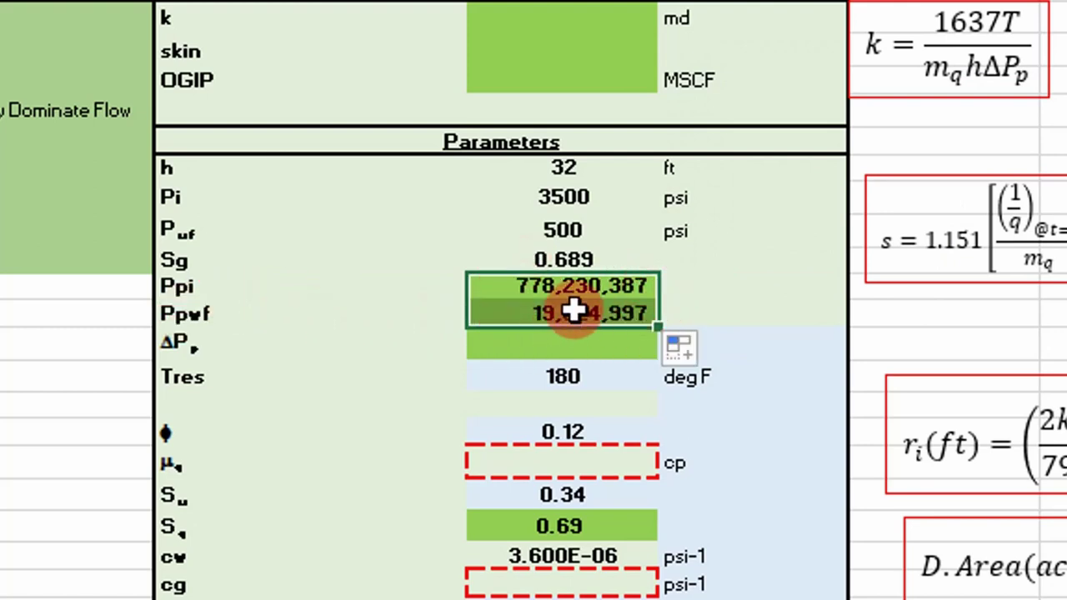
Enter ΔPp as =AS13-AS14, the difference of Ppi and Ppwf.
click(558, 344)
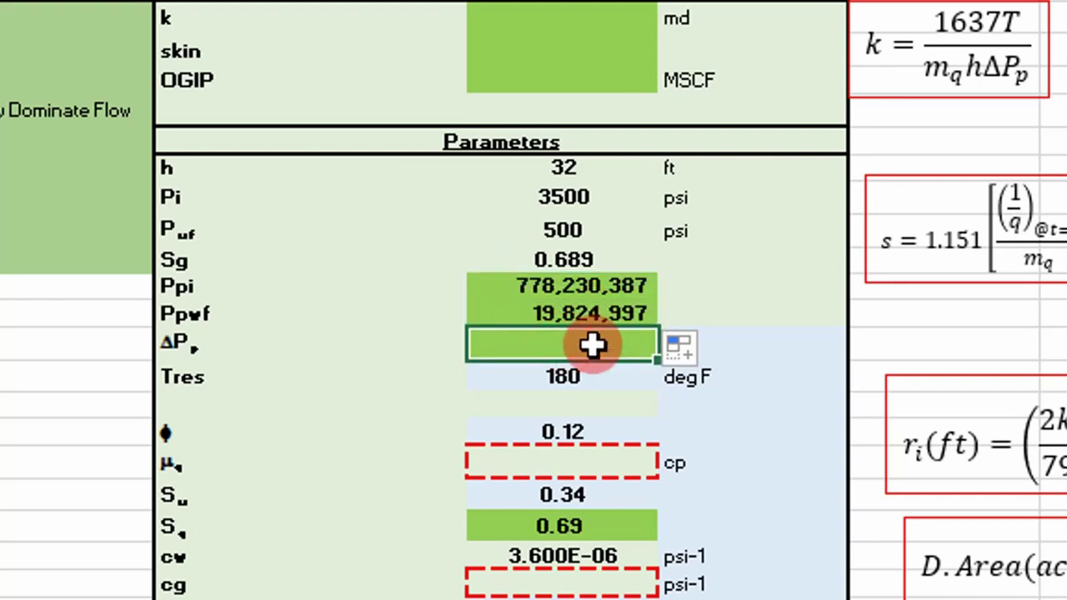
text(=)
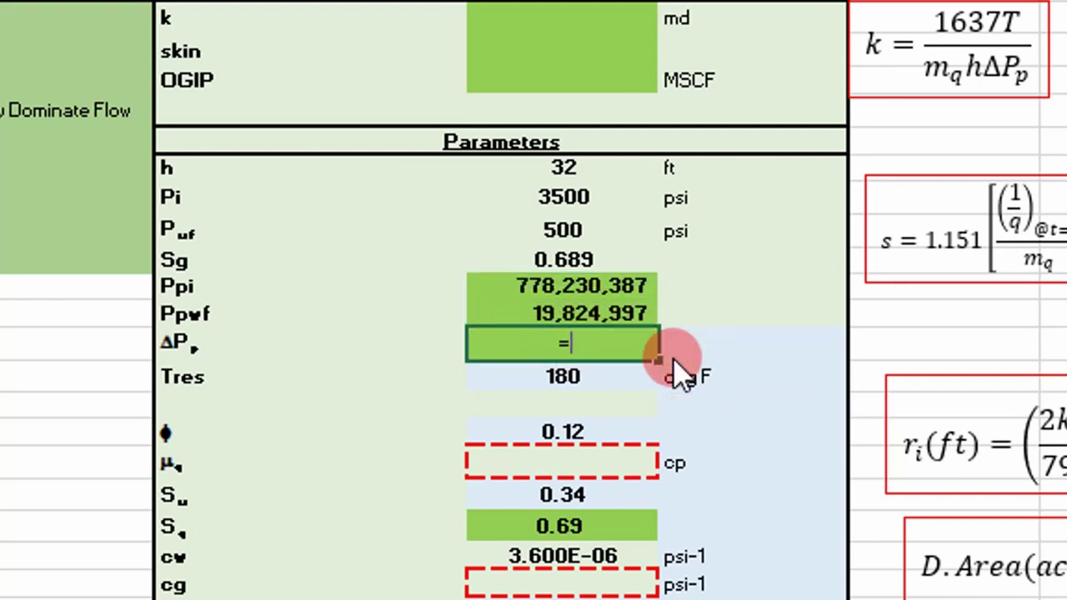
key(Up)
key(Up)
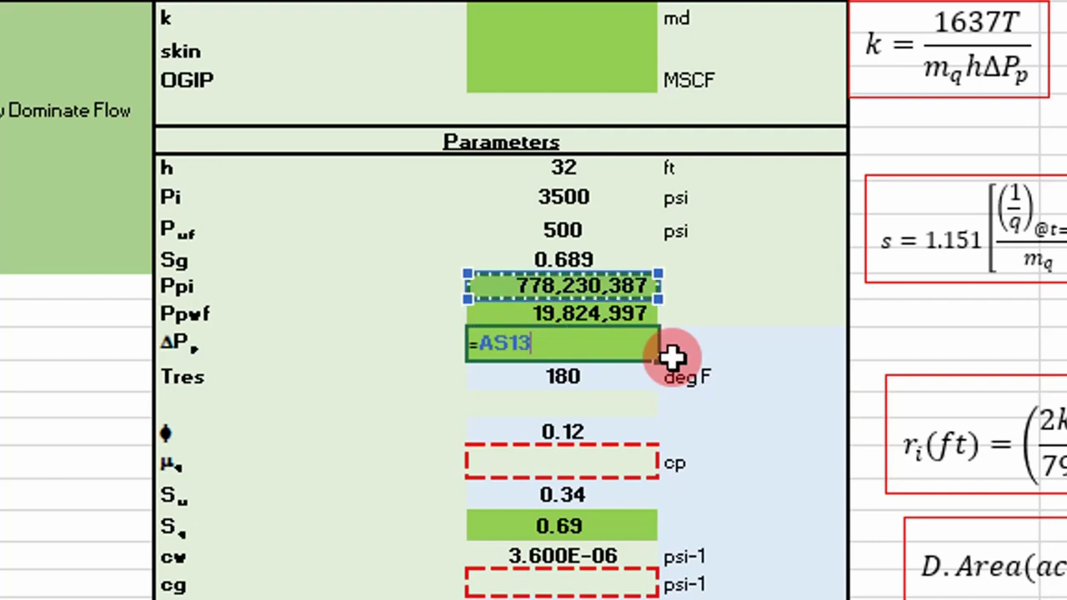
text(-)
key(Up)
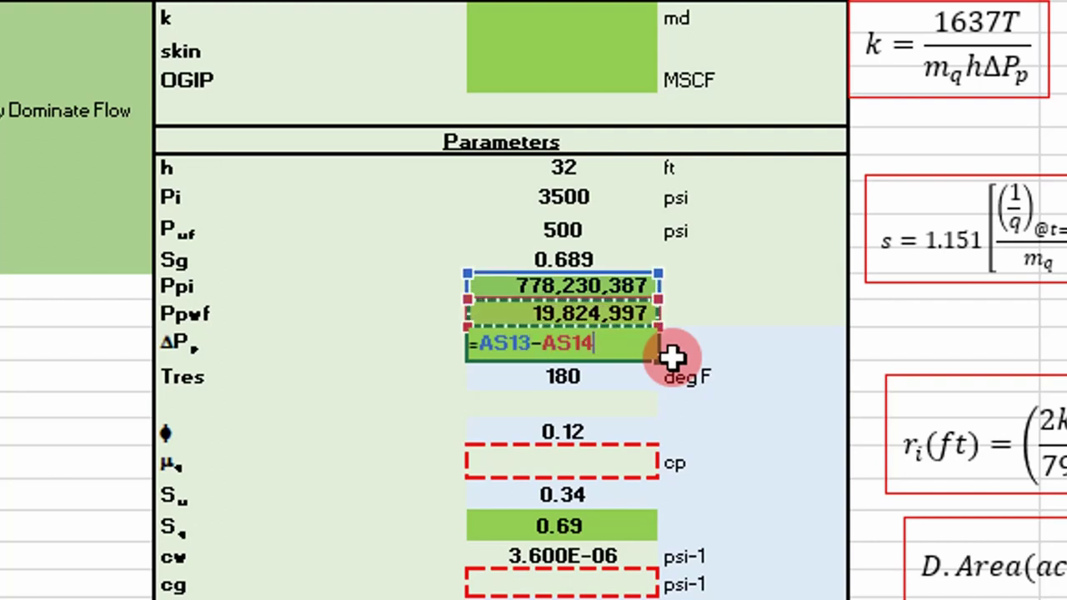
key(Return)
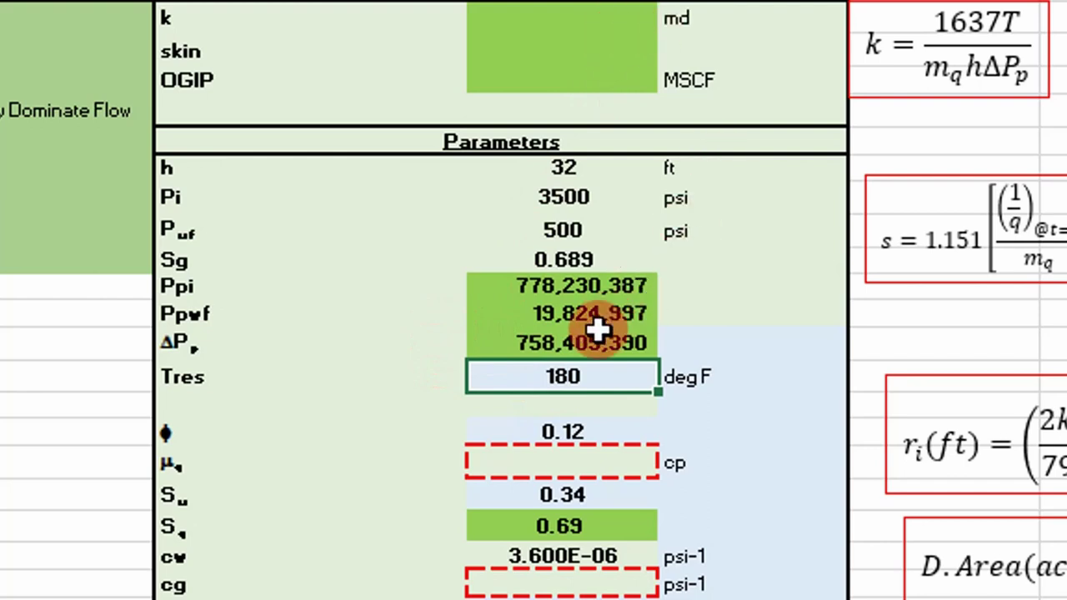
Start a permeabilityRadial formula in the k cell with an absolute Mradial reference.
click(520, 14)
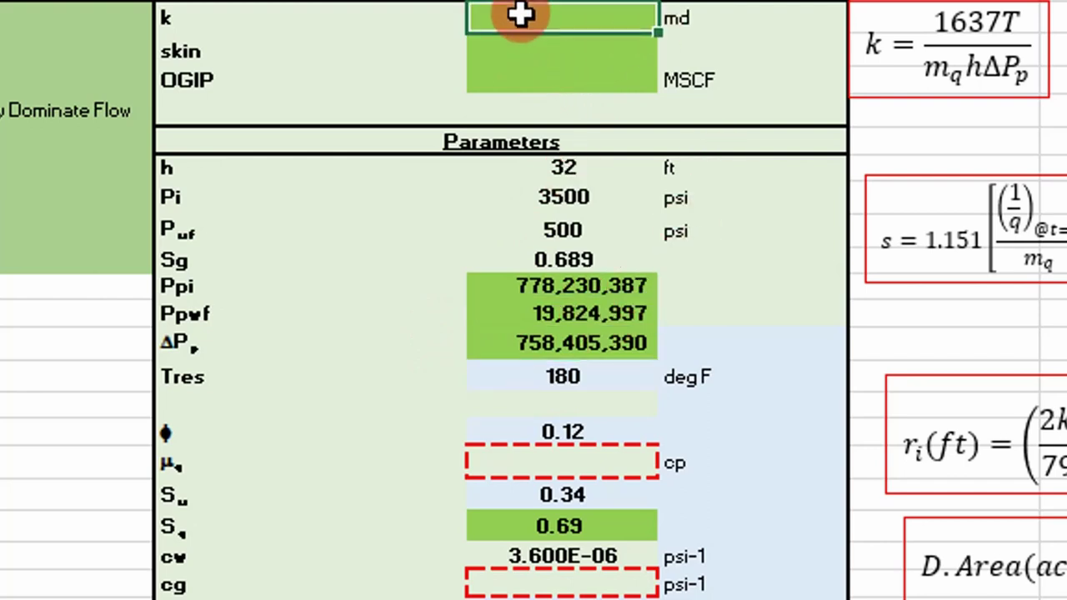
text(=)
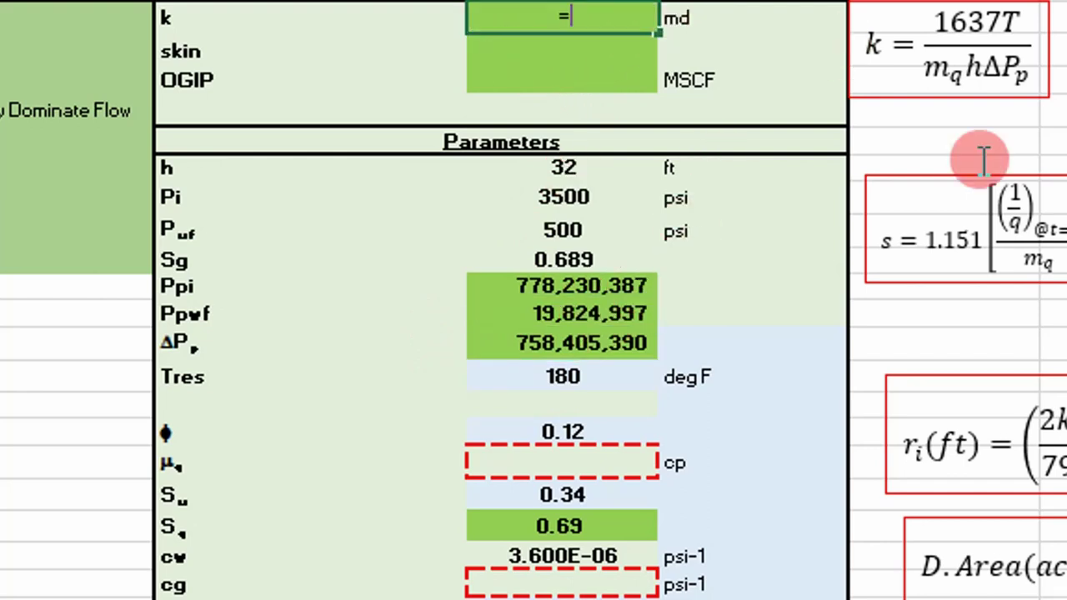
text(perm)
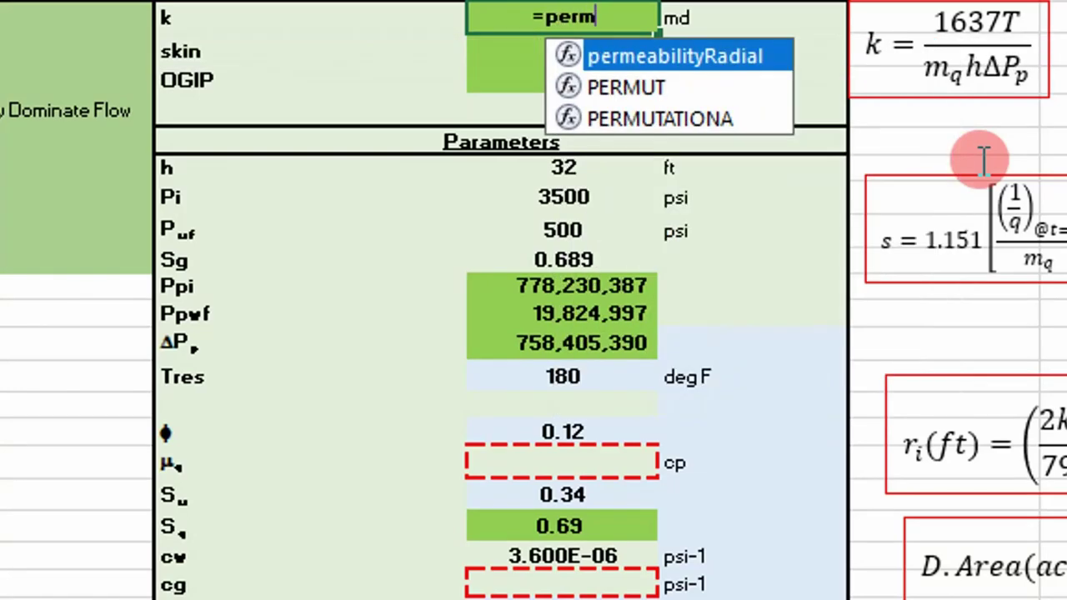
key(Tab)
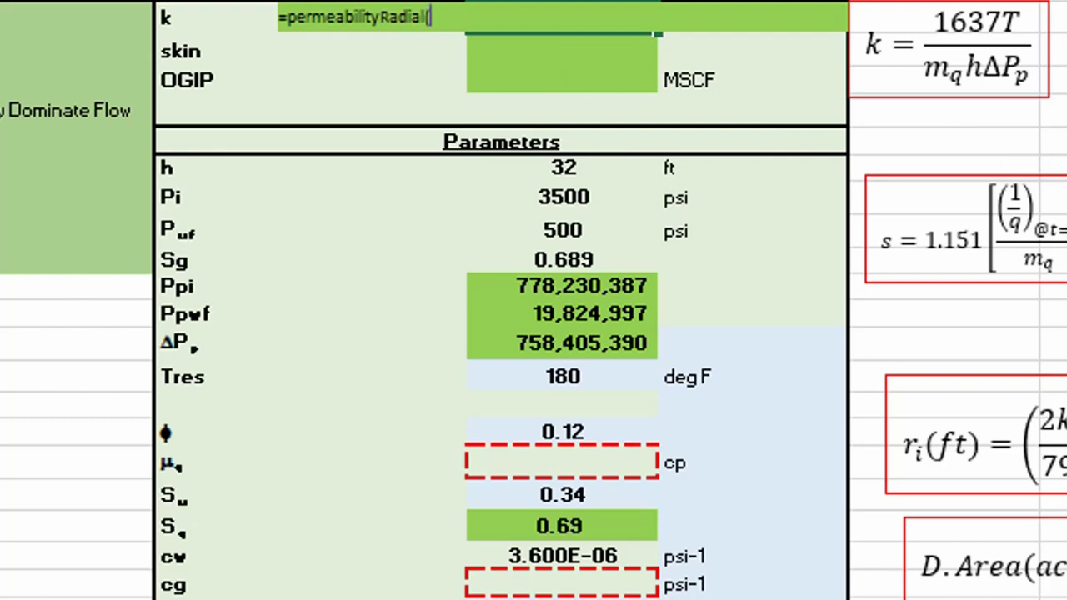
key(ctrl+a)
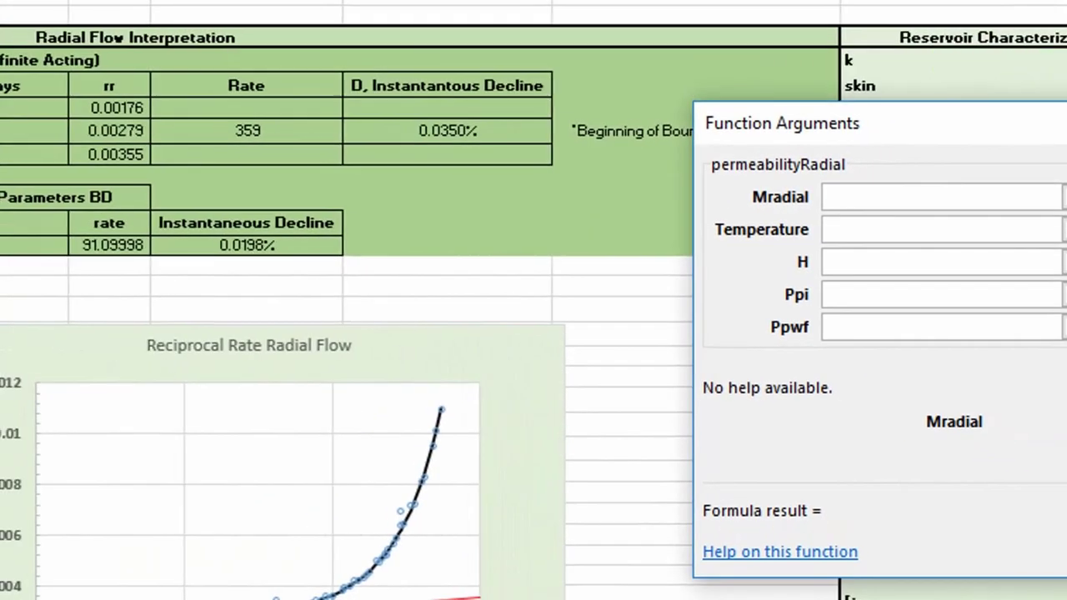
scroll(346, 317, left, 5)
click(235, 61)
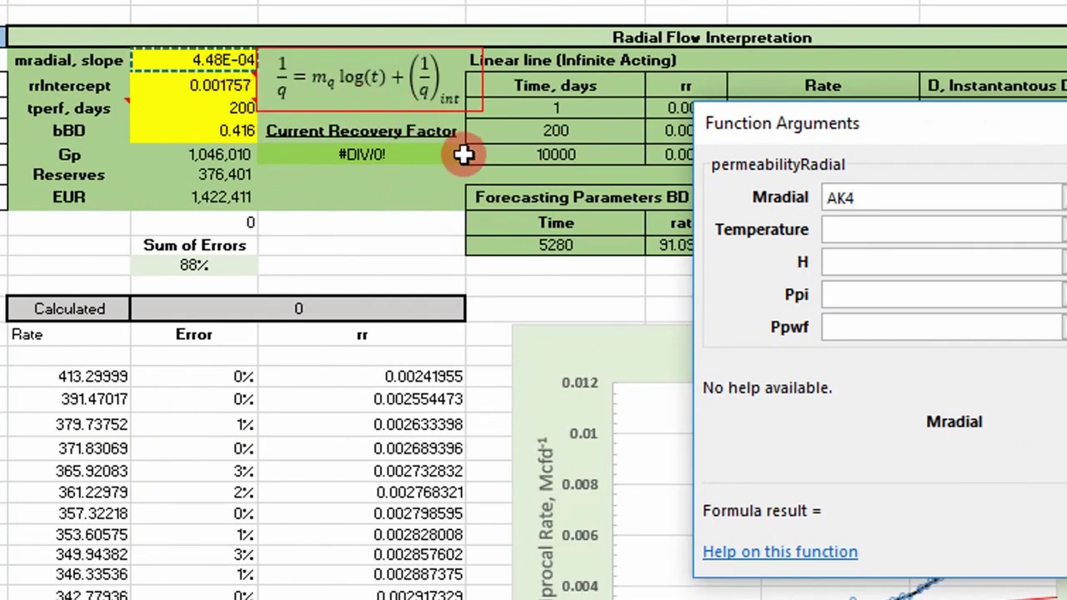
key(F4)
Add absolute Tres and h (32), plus Ppi and Ppwf, so k computes 0.096 md.
click(872, 231)
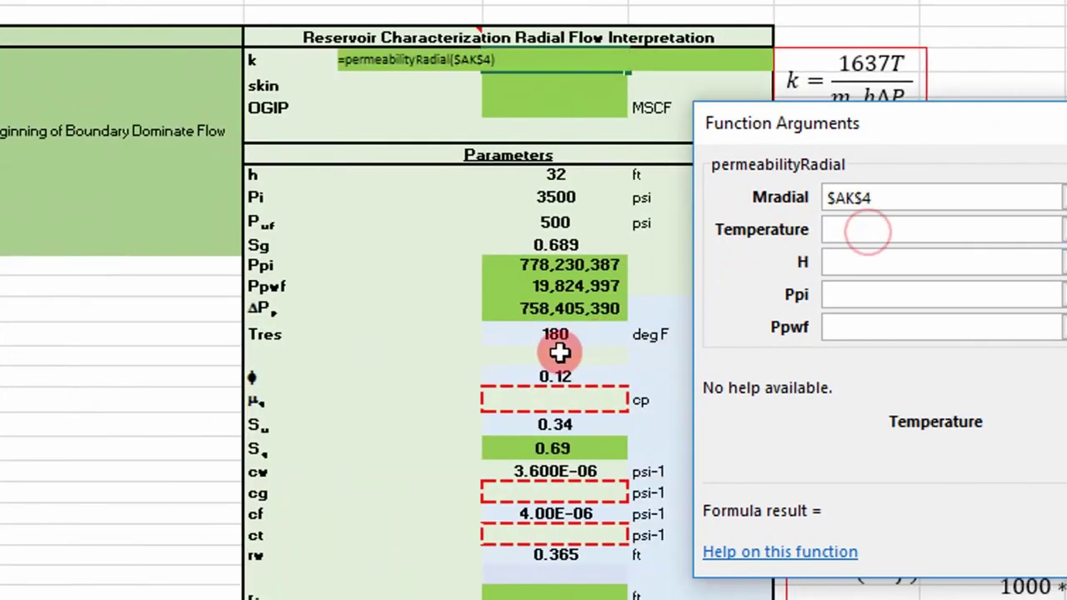
key(F4)
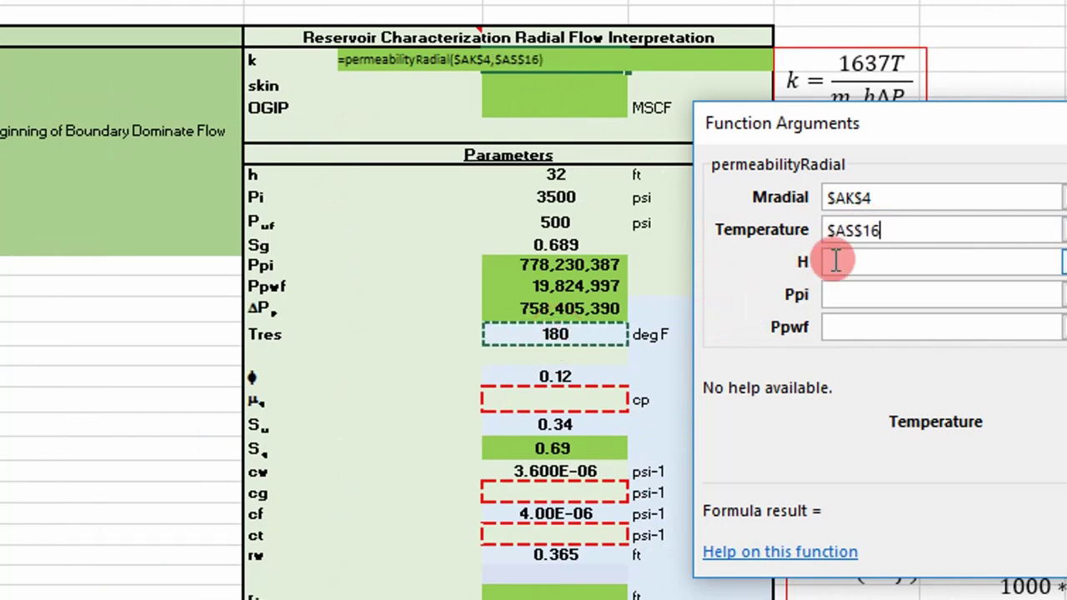
click(839, 264)
scroll(508, 354, down, 1)
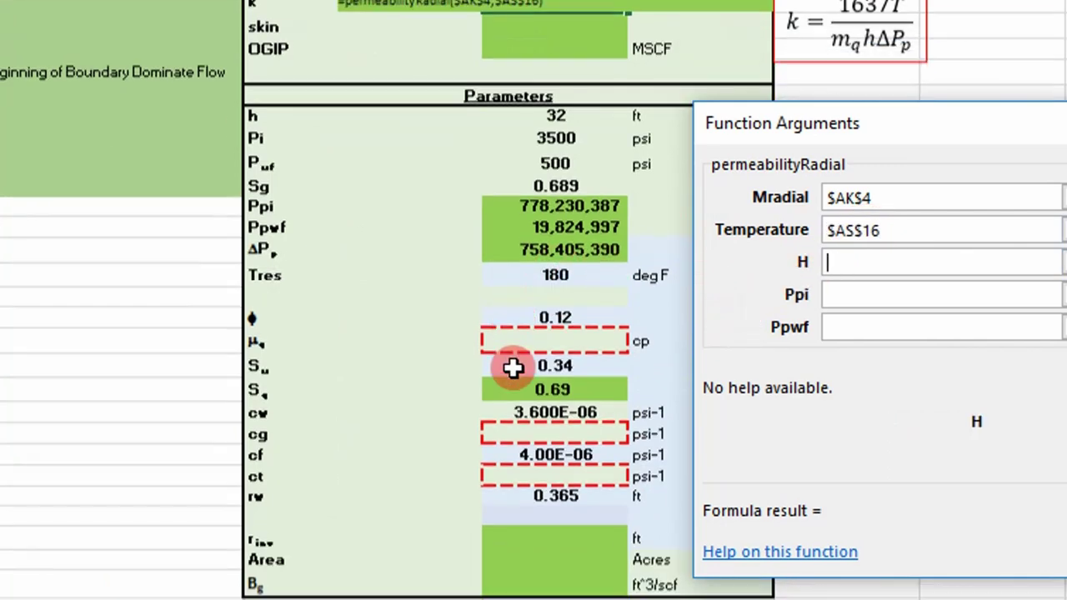
click(577, 119)
key(F4)
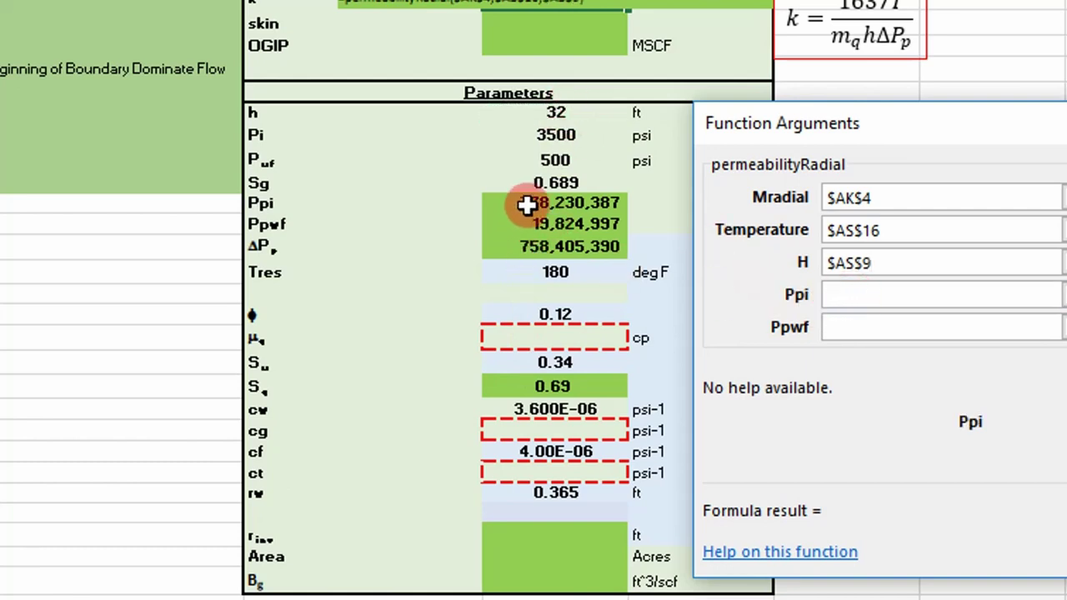
click(529, 206)
click(812, 326)
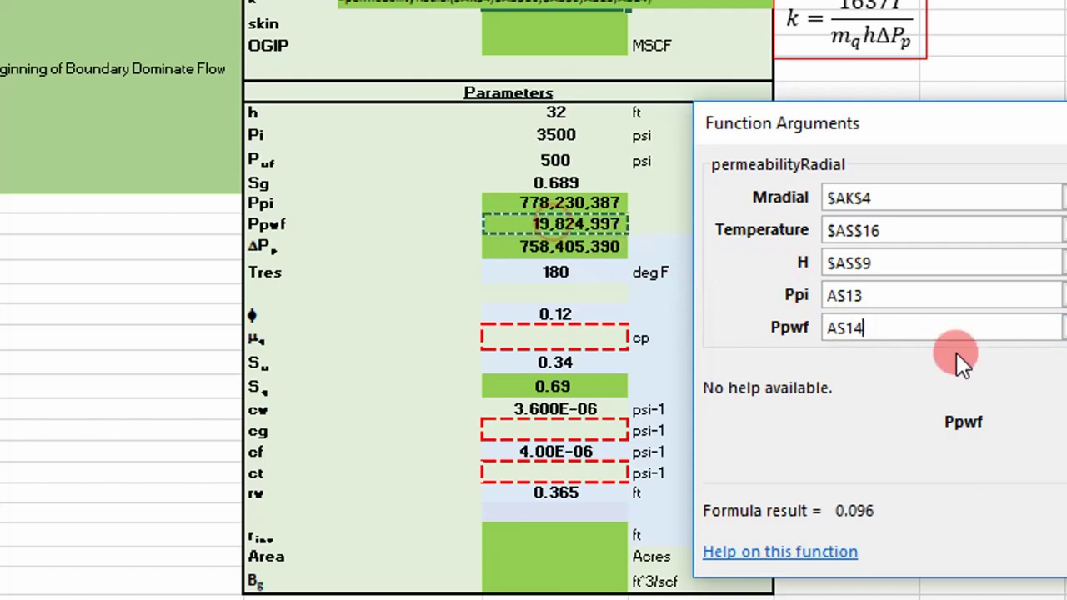
key(Return)
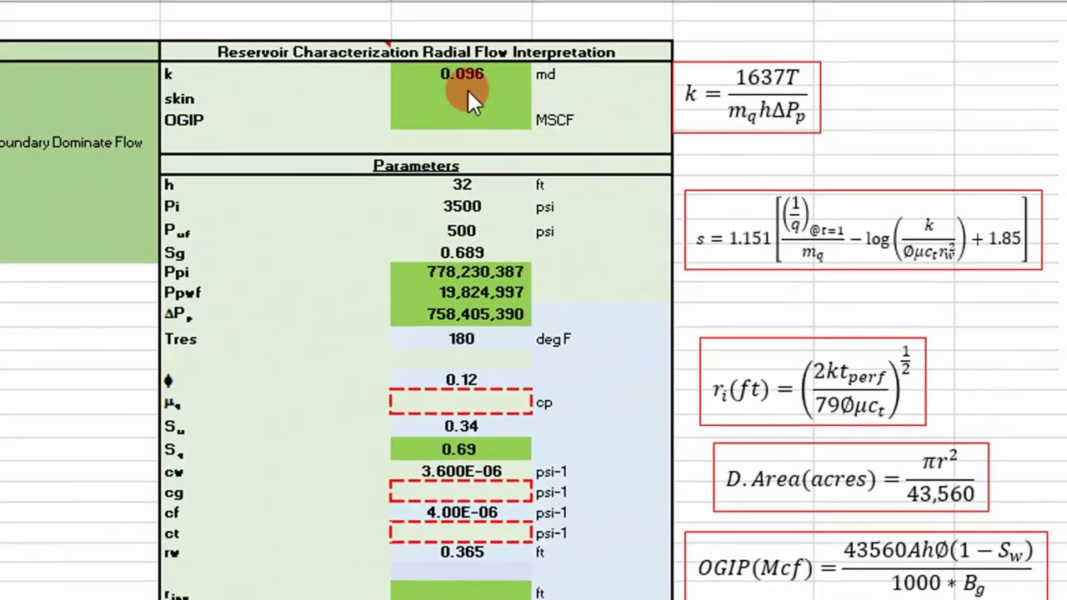
click(465, 84)
click(464, 97)
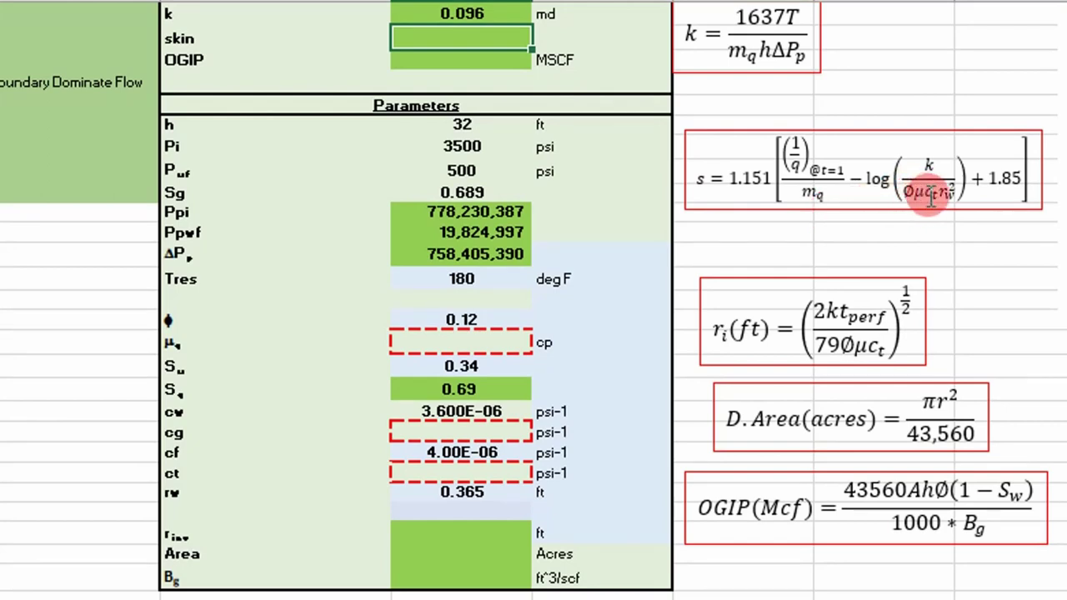
Start =ug( in the μg cell with absolute Pi and Tres references.
click(939, 197)
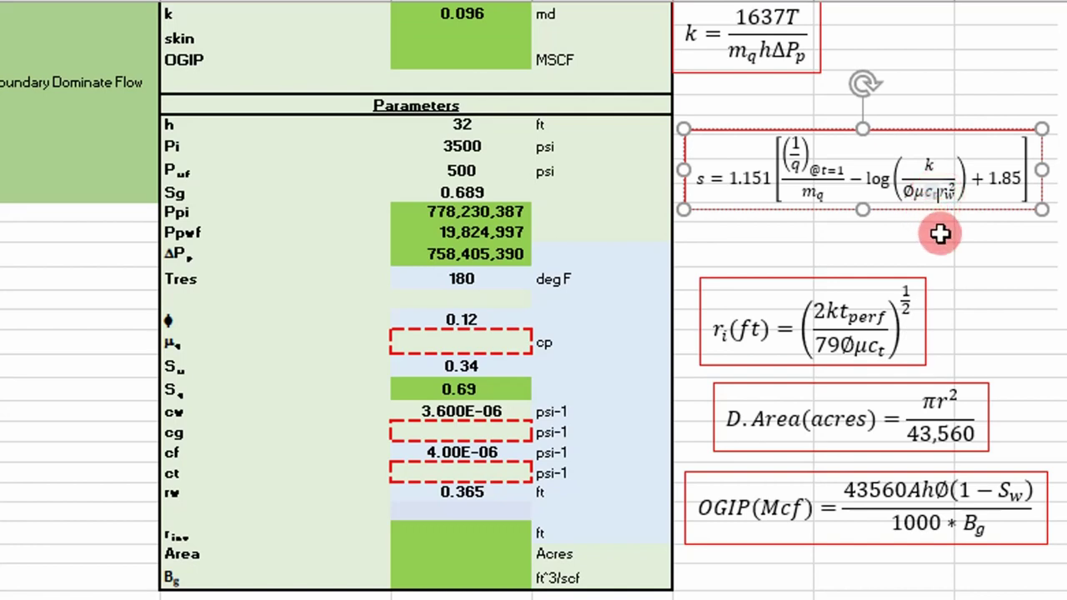
click(941, 234)
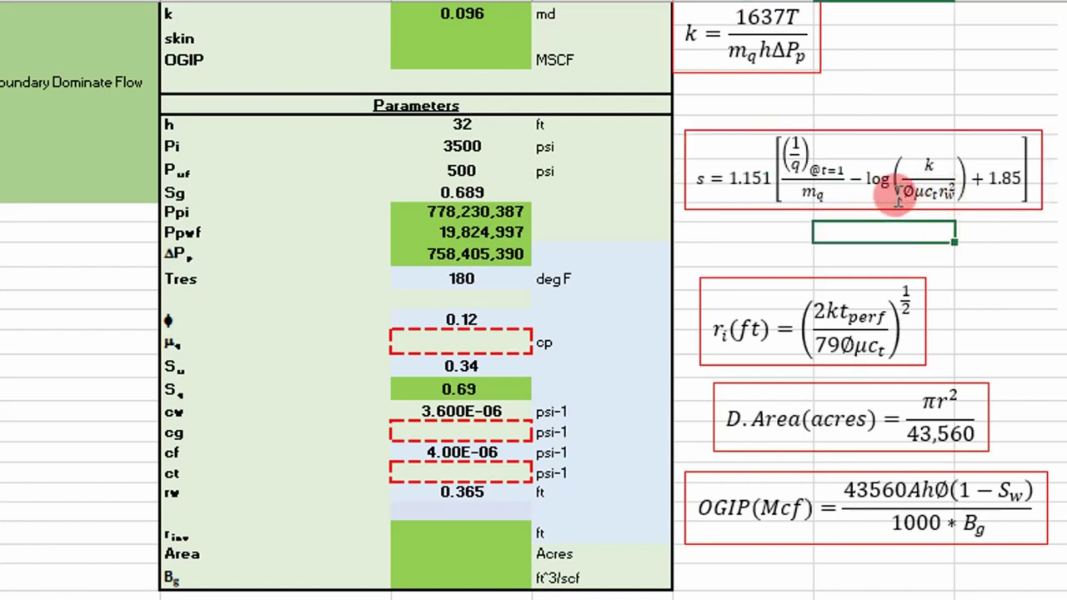
click(431, 343)
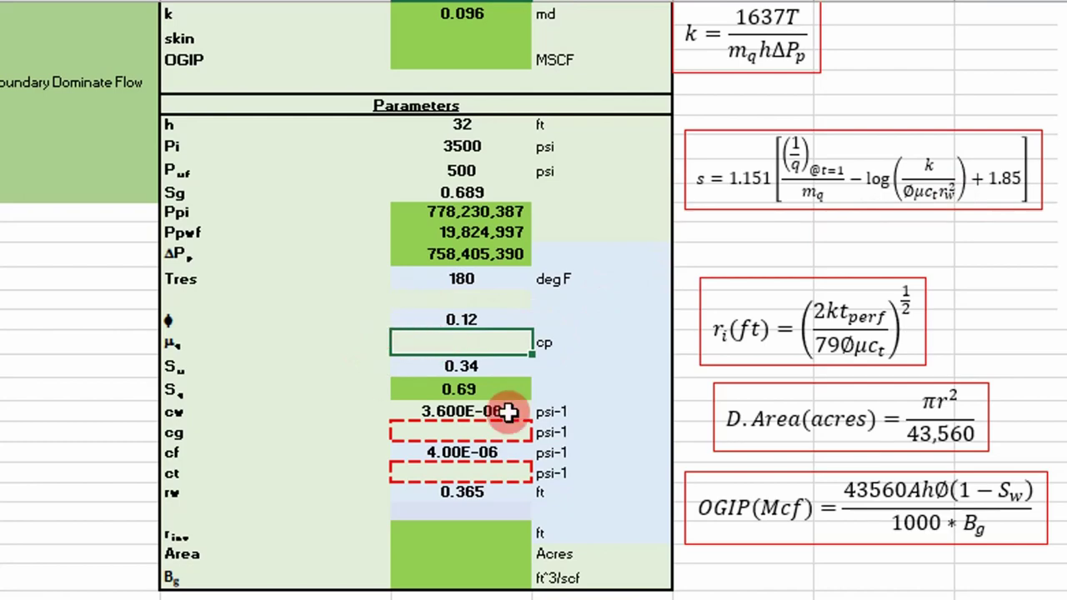
text(=ug()
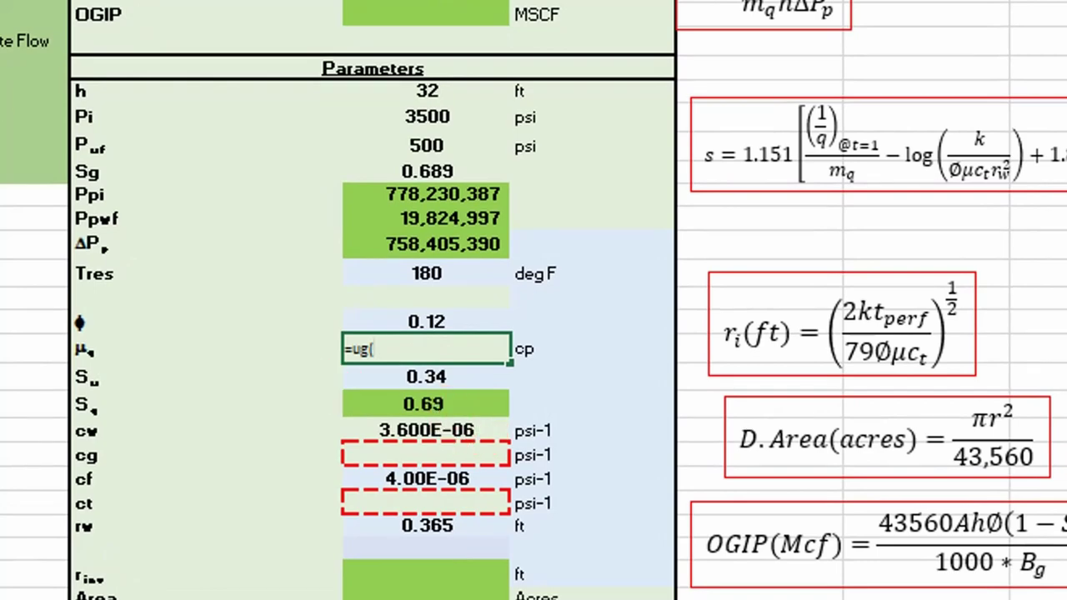
key(ctrl+a)
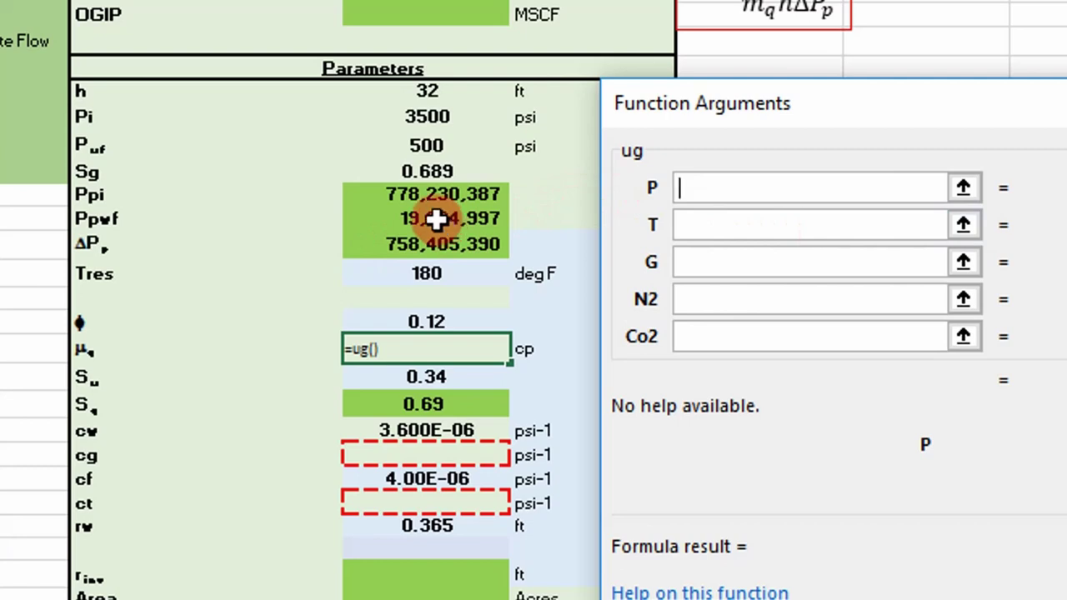
click(442, 114)
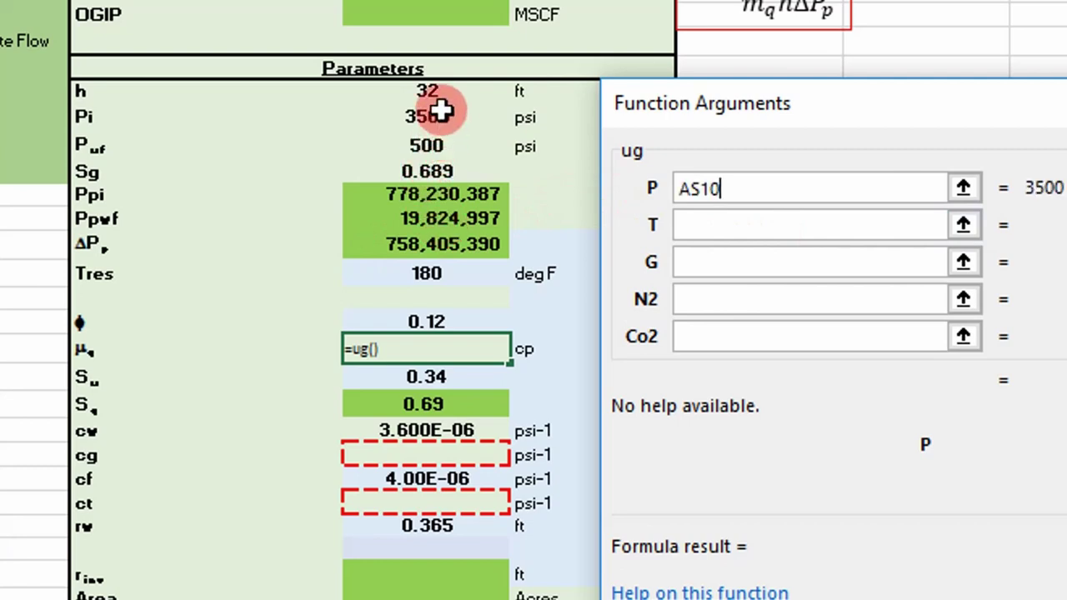
key(F4)
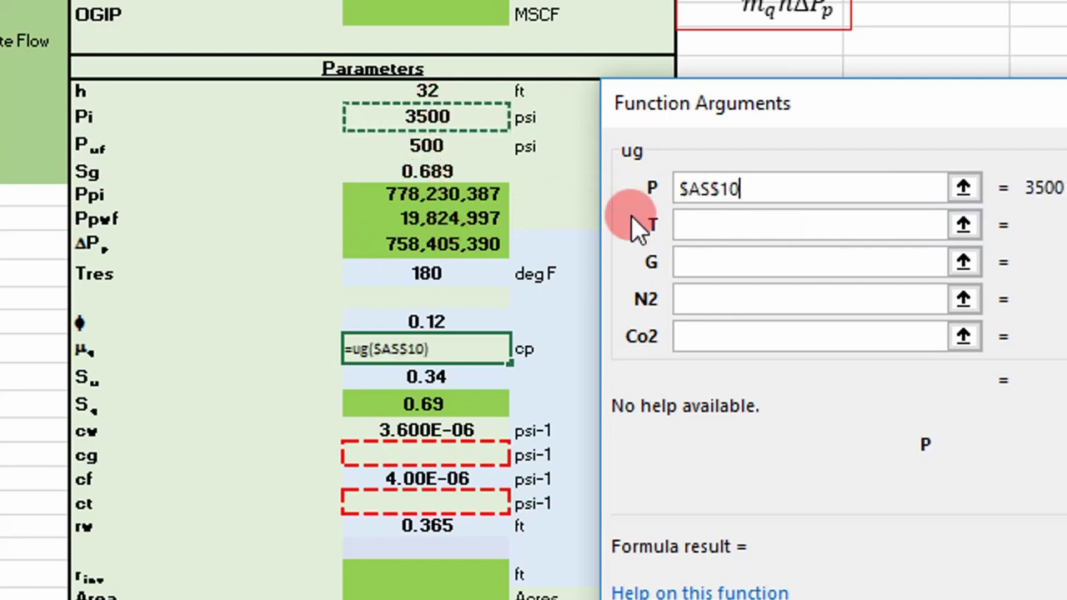
click(748, 232)
click(393, 277)
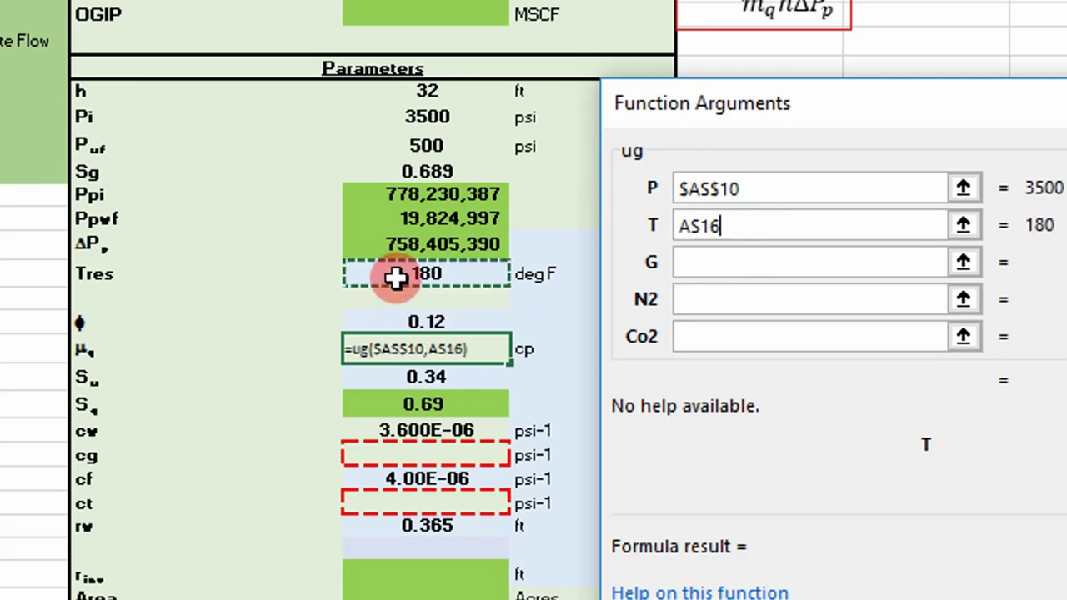
key(F4)
Add absolute Sg and zero N2, Co2 and H2s, giving μg of 0.022 cp.
click(696, 271)
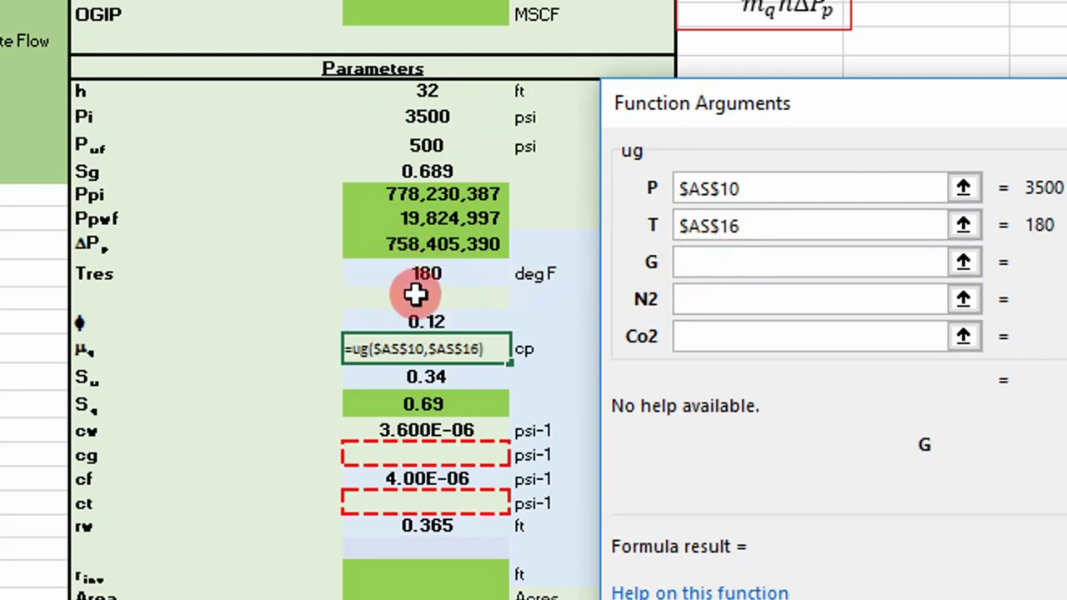
click(435, 172)
key(F4)
click(686, 298)
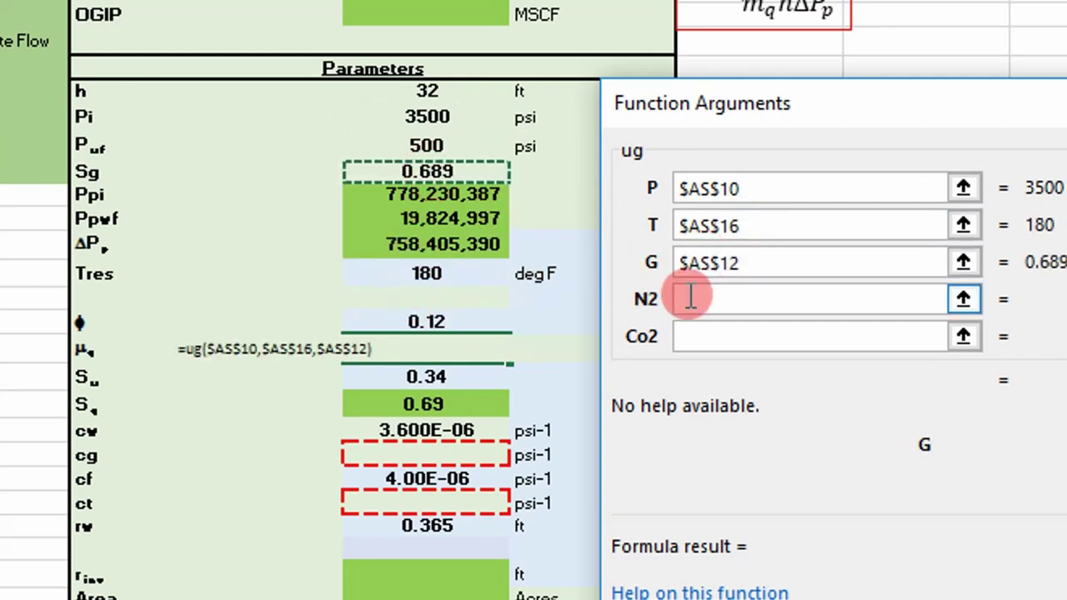
click(738, 343)
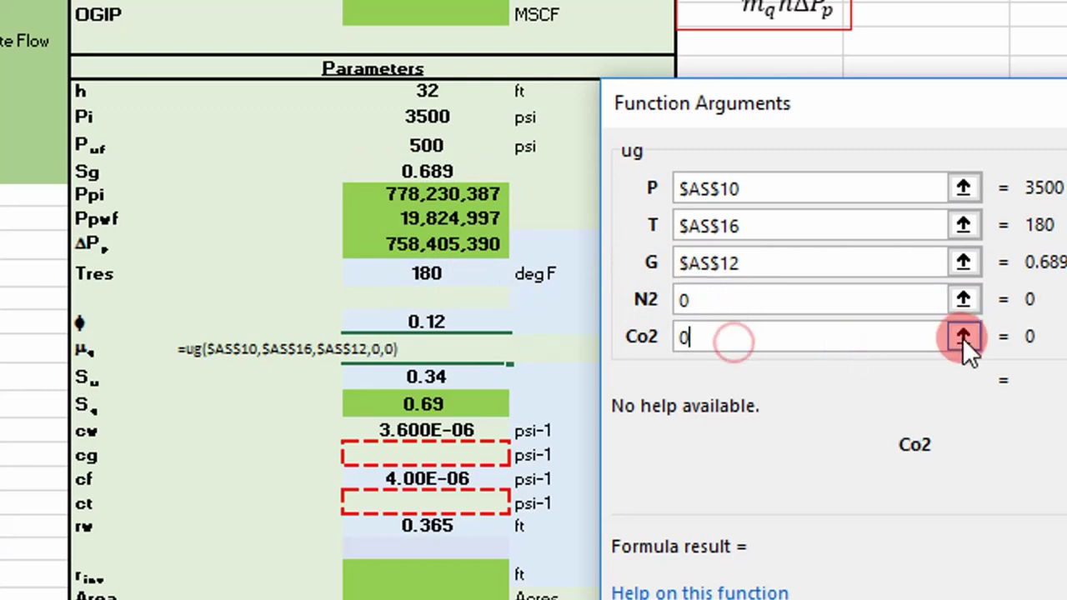
text(0)
key(Tab)
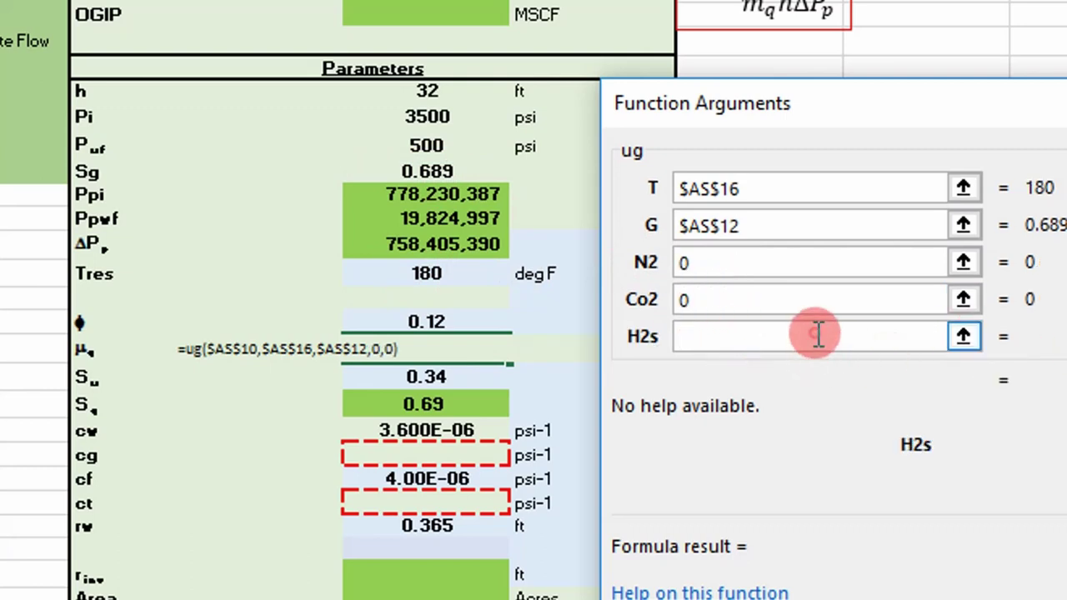
text(0)
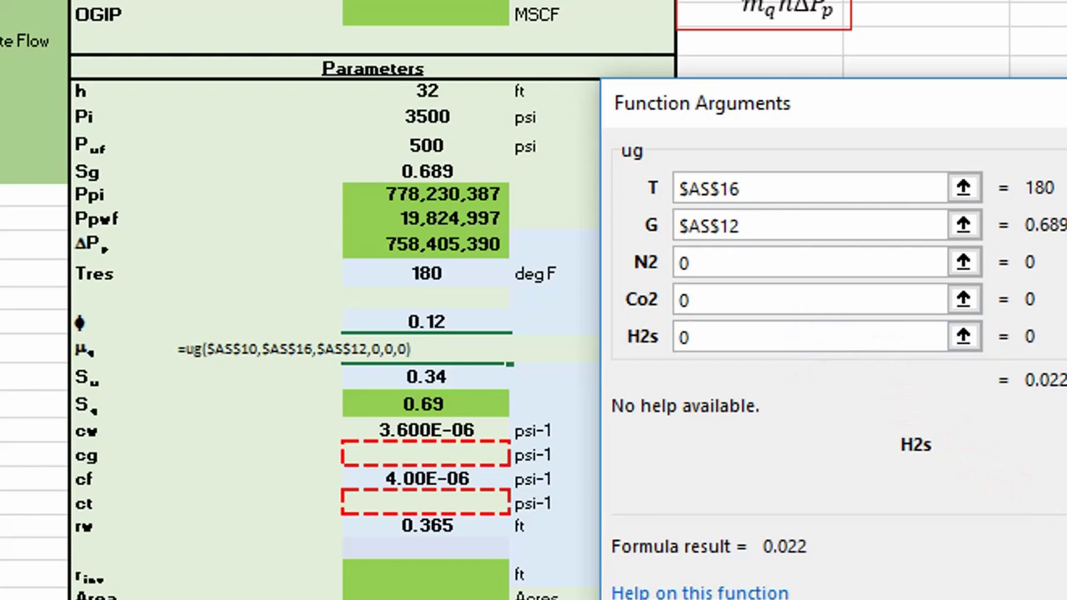
key(Return)
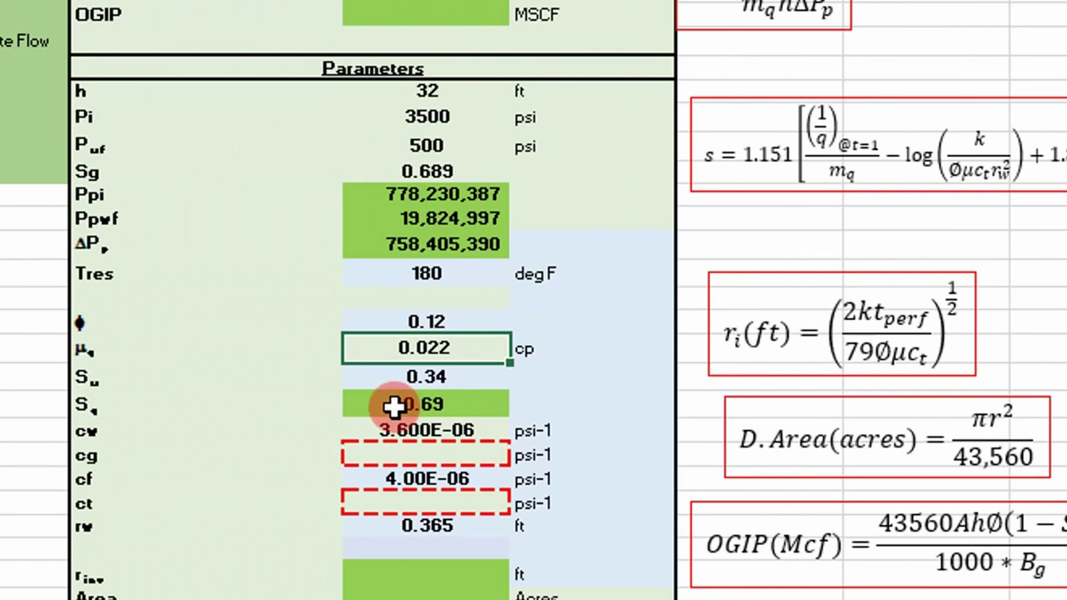
Start =cg( in the cg cell using Pi and Tres as P and T.
click(427, 321)
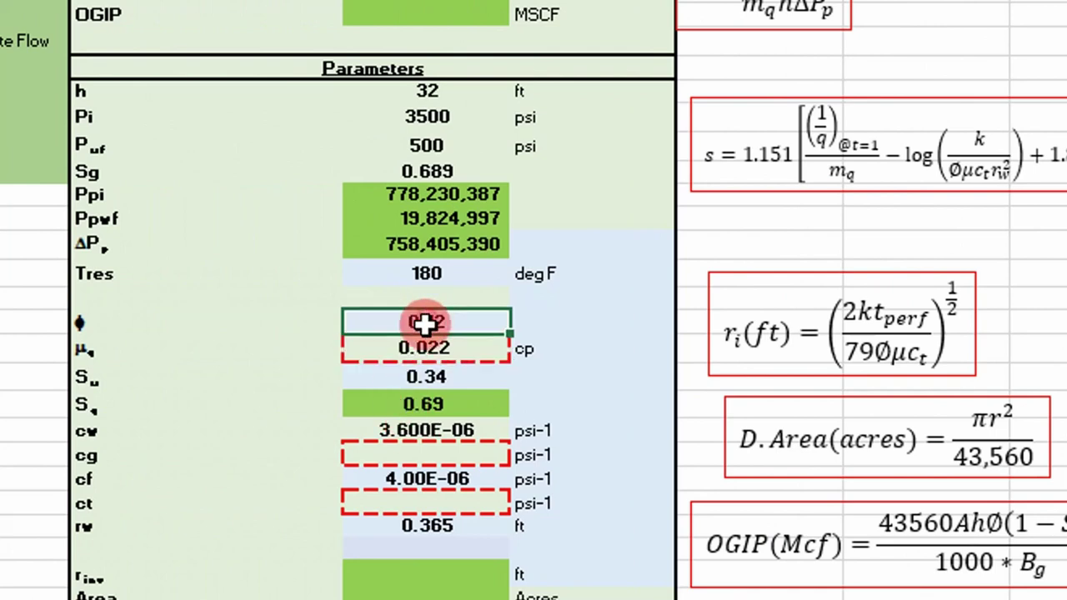
click(421, 348)
click(417, 453)
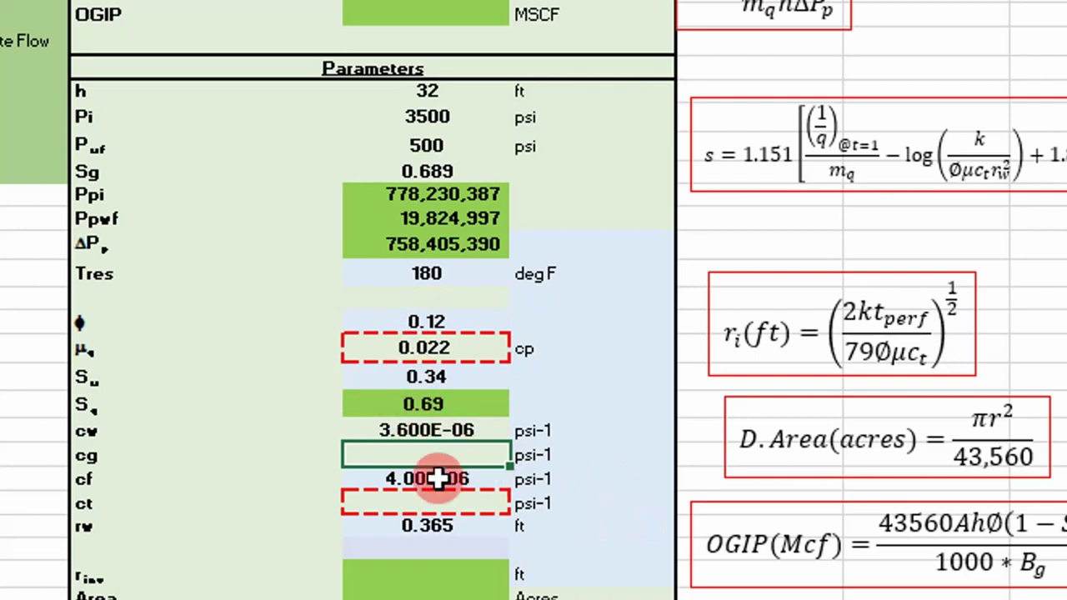
text(=cg()
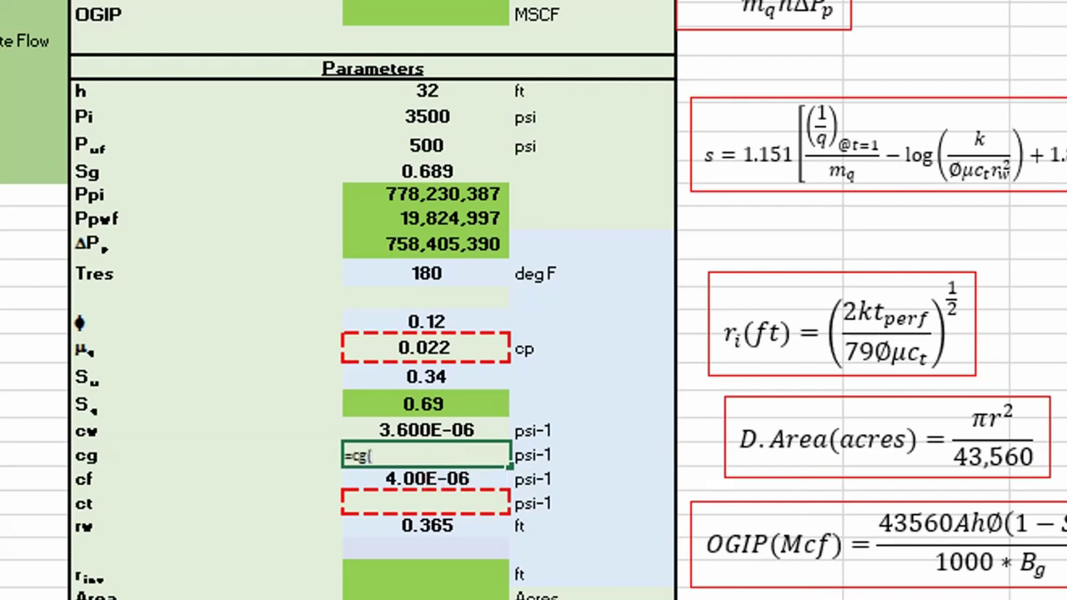
key(ctrl+a)
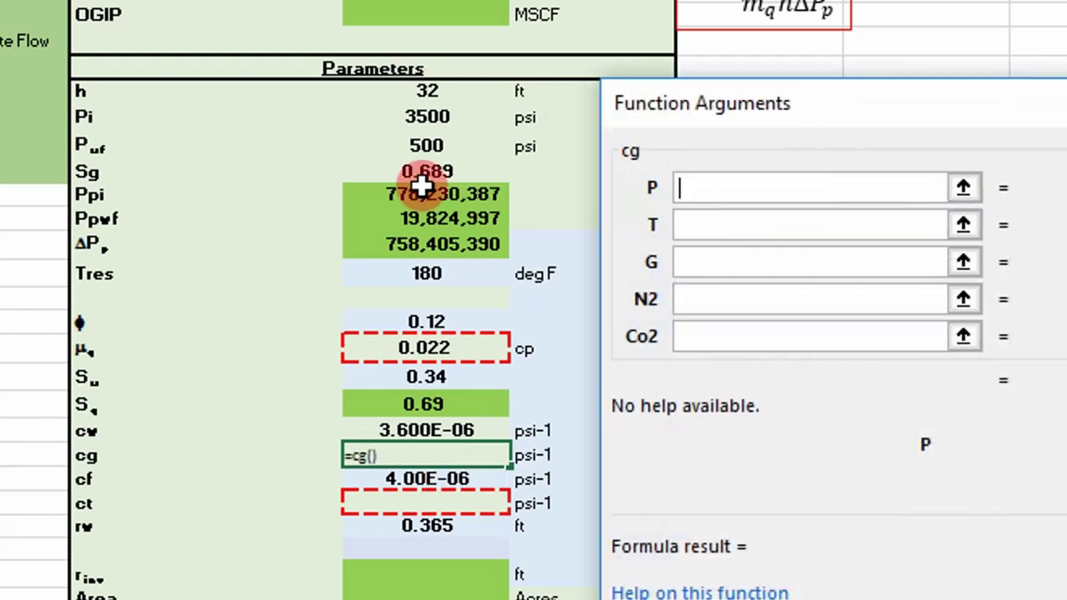
click(421, 117)
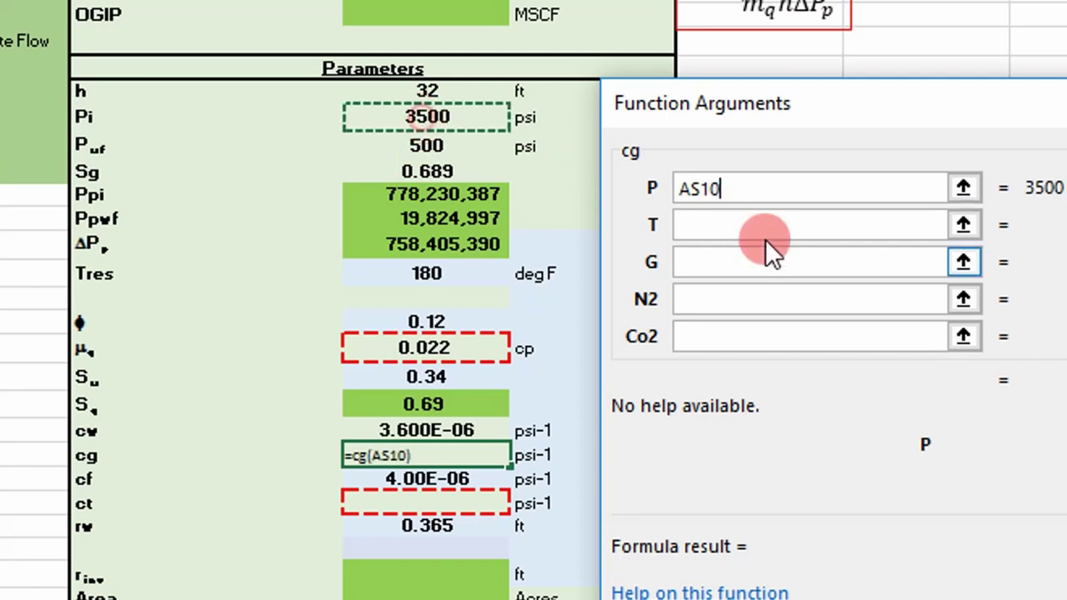
click(747, 231)
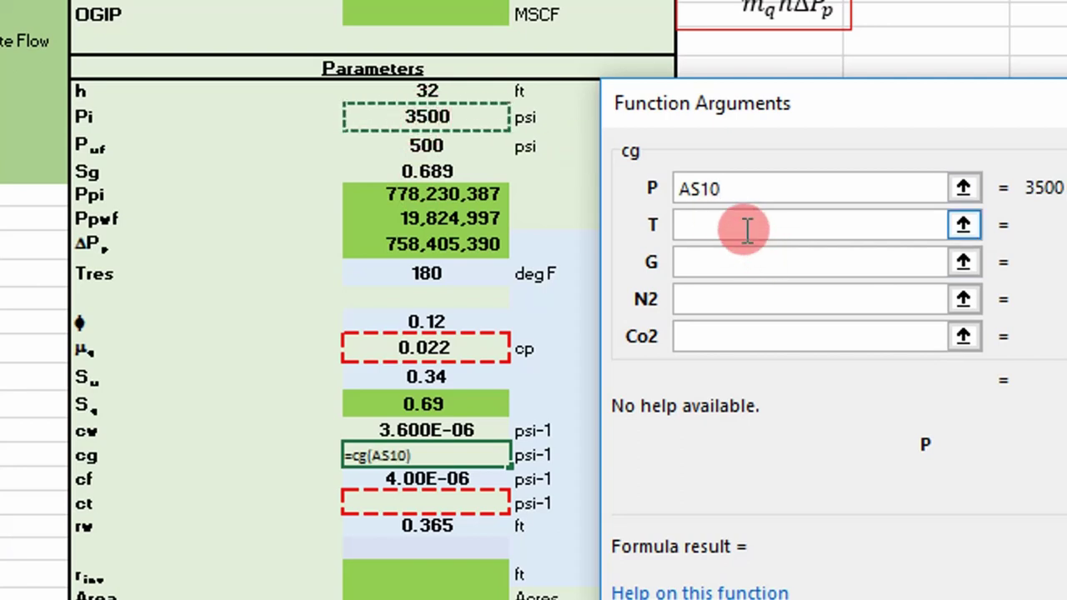
click(426, 275)
Add Sg and zero N2, CO2 and H2S fractions, giving cg of 2.271E-04.
click(686, 263)
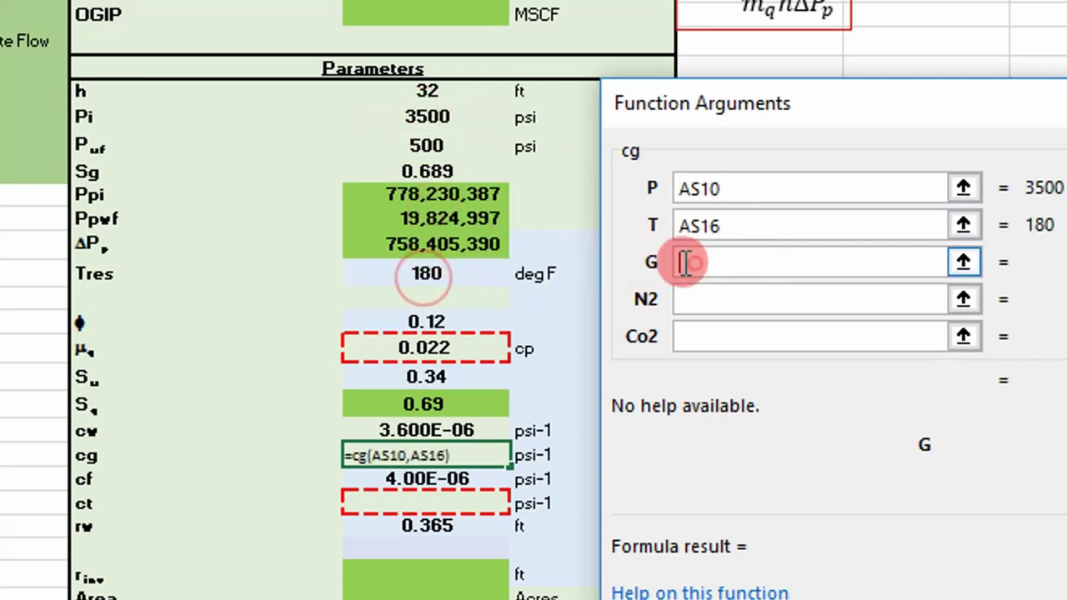
click(403, 166)
click(723, 300)
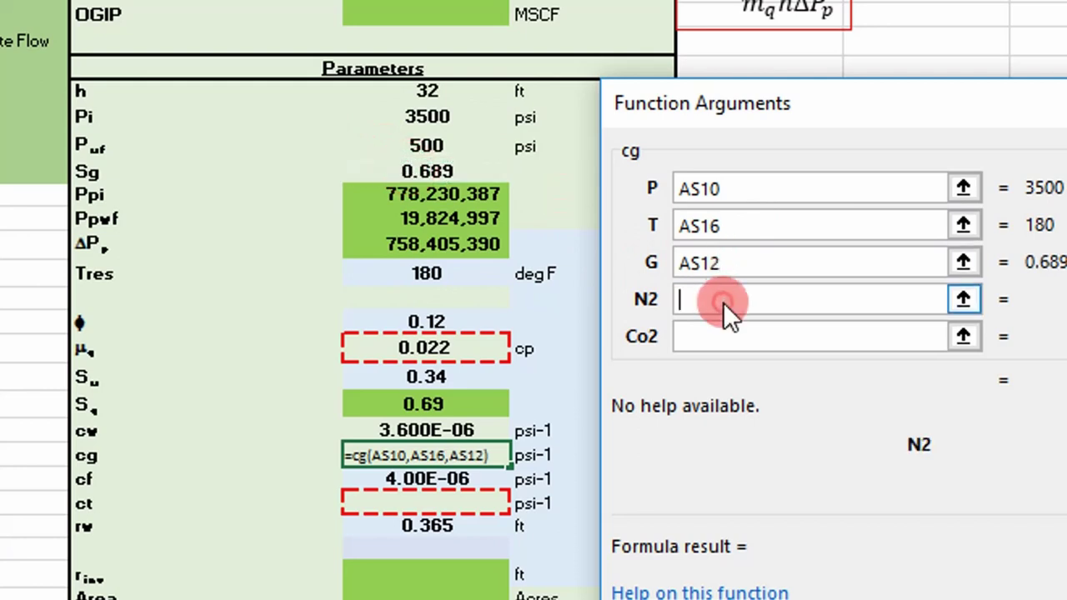
text(0)
click(729, 327)
text(0)
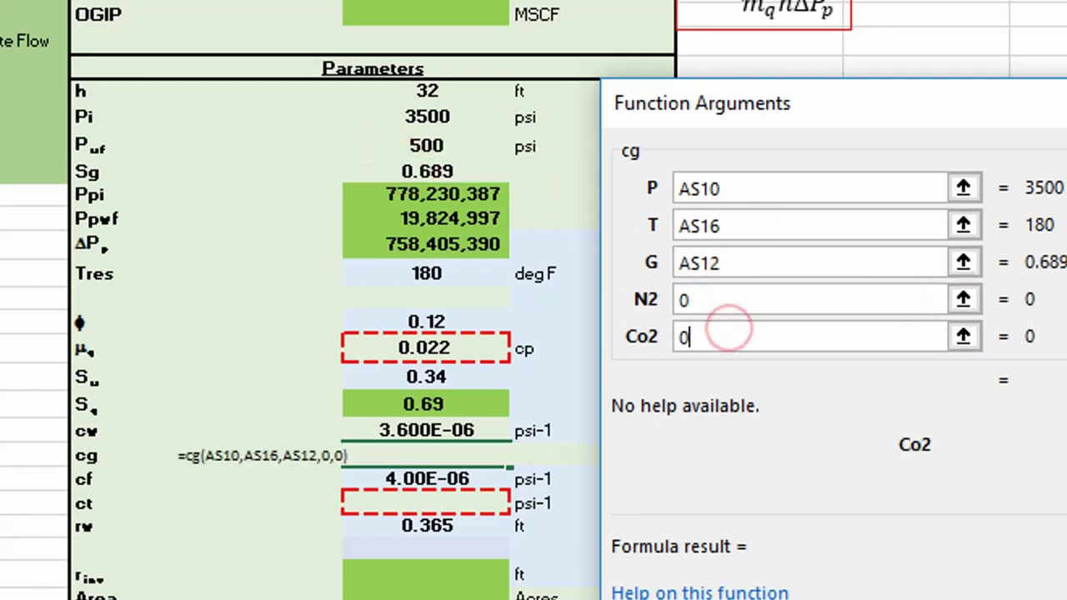
key(Tab)
click(844, 332)
text(0)
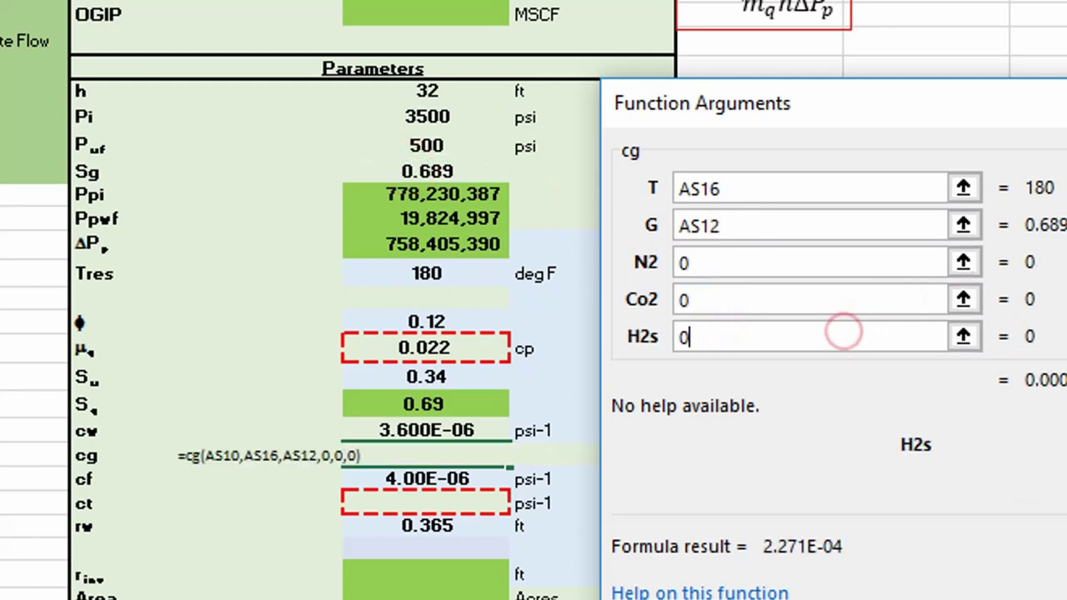
key(Return)
Select the ct cell and bring up the Insert Function list, then dismiss it.
scroll(421, 492, down, 2)
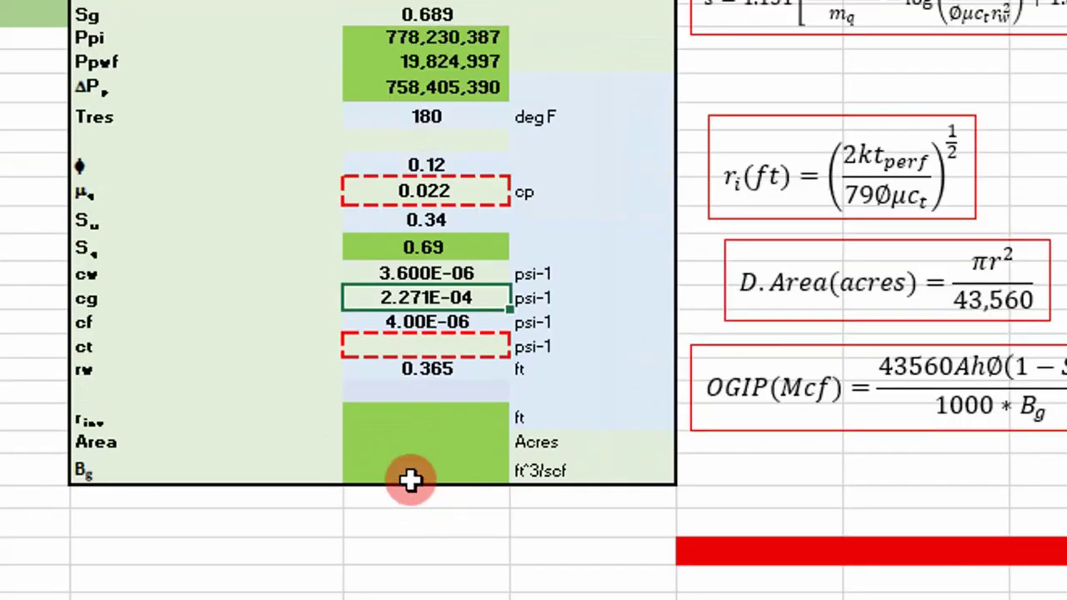
click(392, 354)
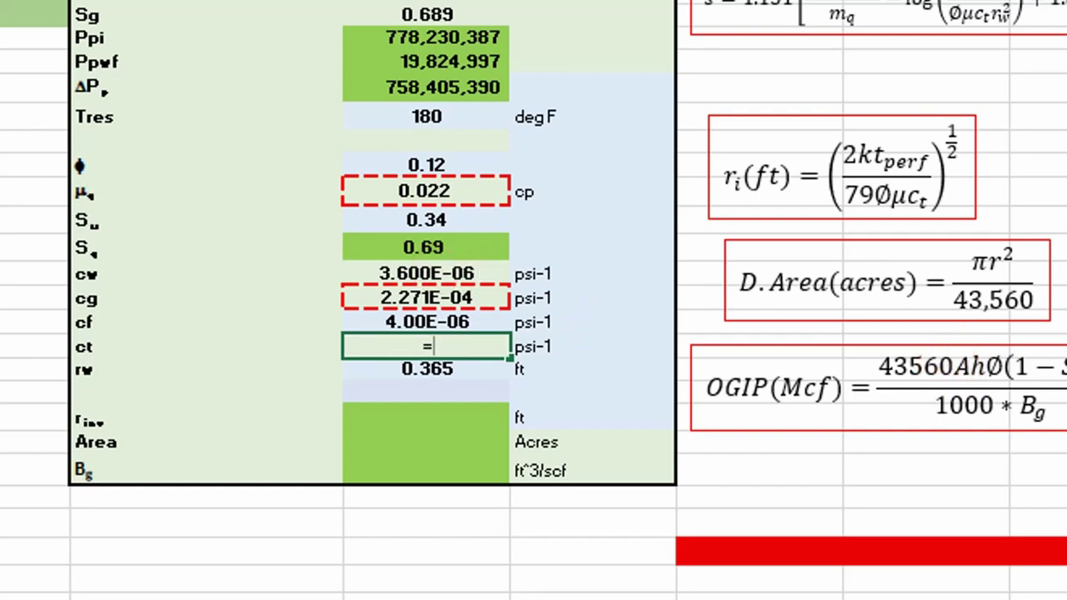
key(shift+F3)
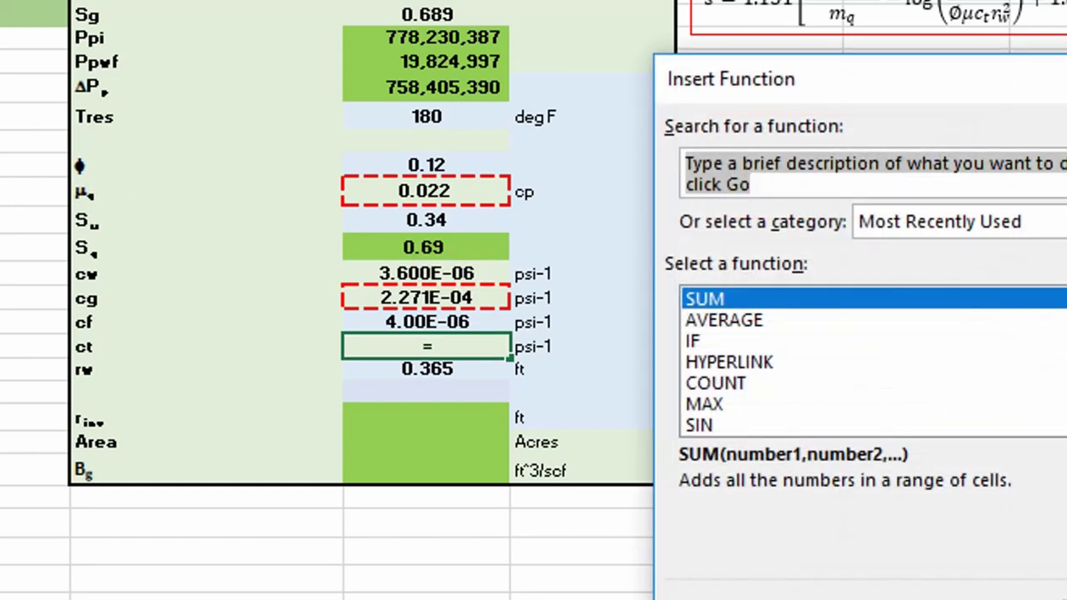
key(Escape)
click(833, 432)
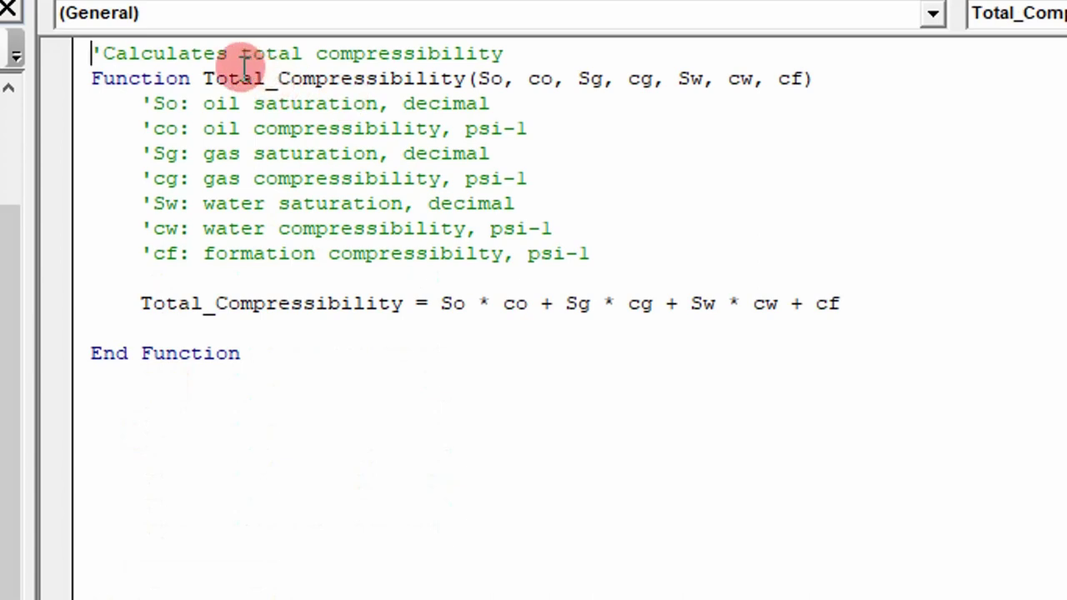
drag(240, 74, 435, 87)
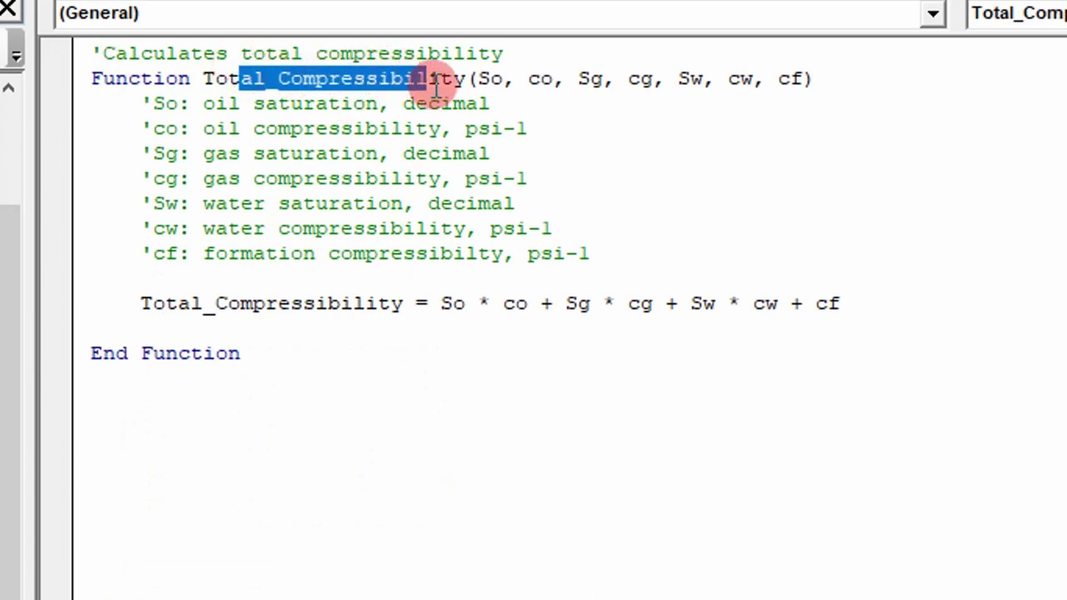
drag(444, 305, 488, 306)
click(442, 304)
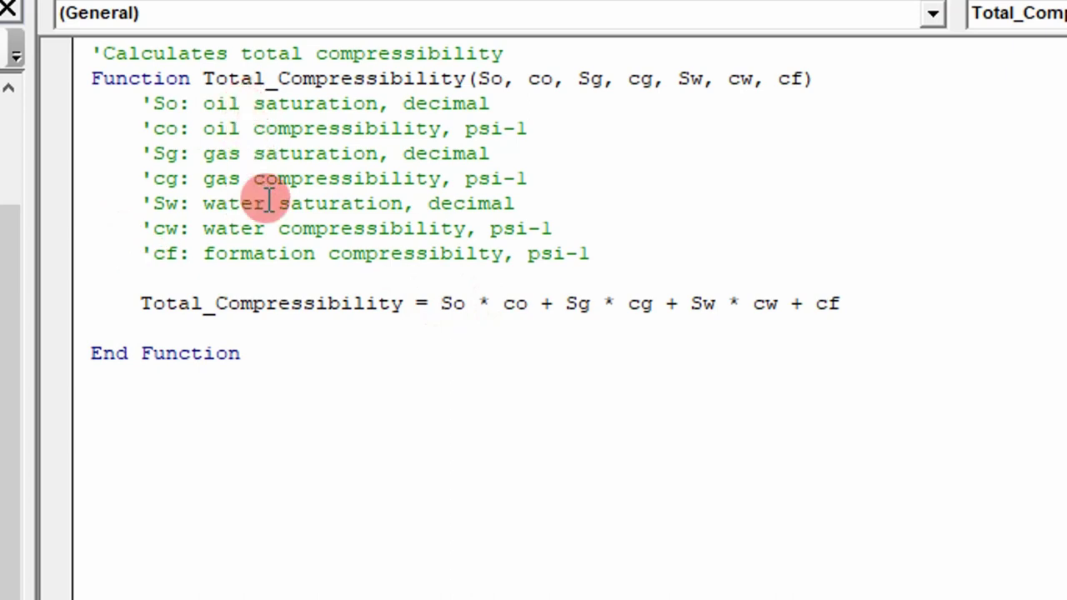
drag(667, 327, 512, 293)
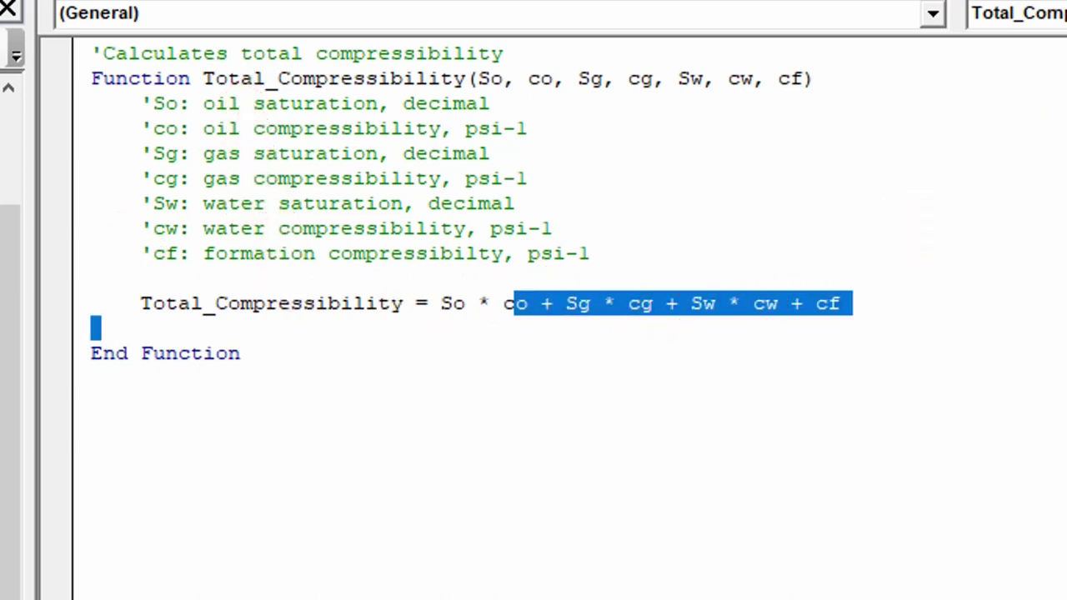
click(849, 330)
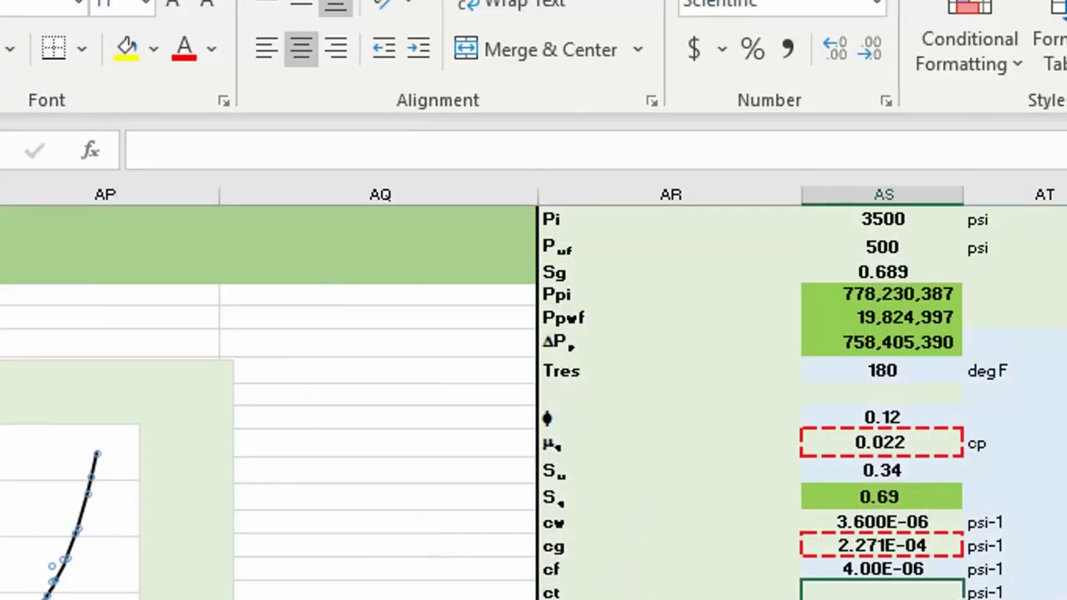
Start =Total_Compressibility in the ct cell with 0 for both oil terms.
click(864, 591)
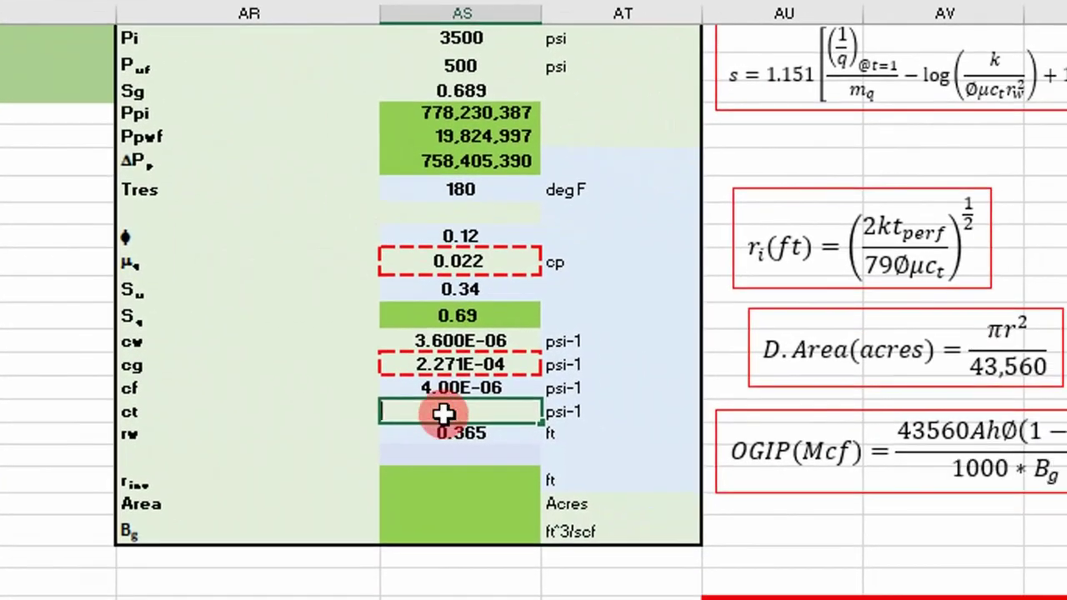
text(=tod)
key(BackSpace)
key(Down)
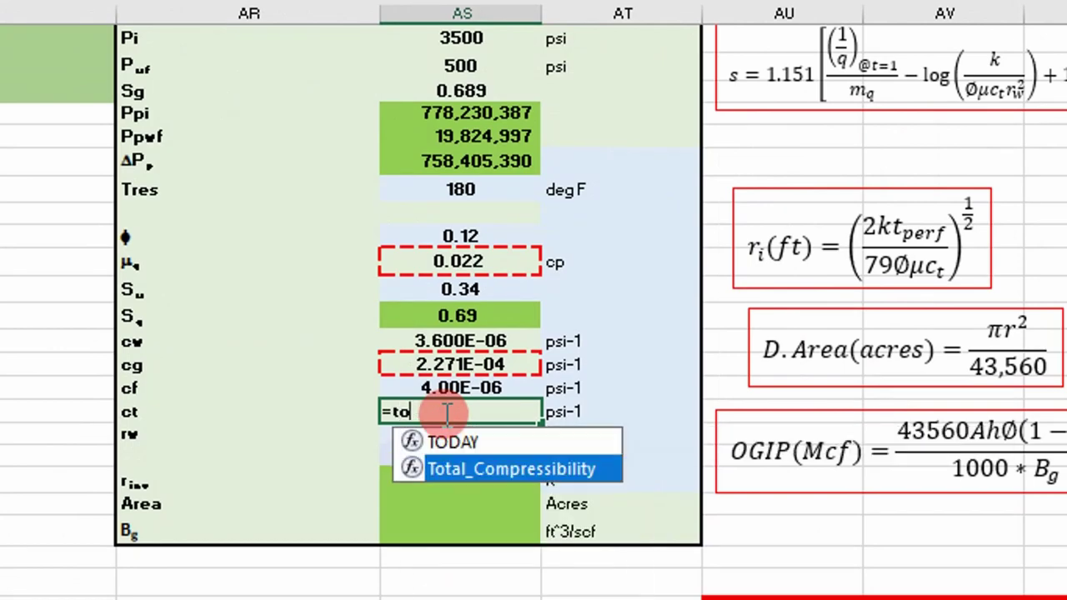
key(Tab)
key(ctrl+a)
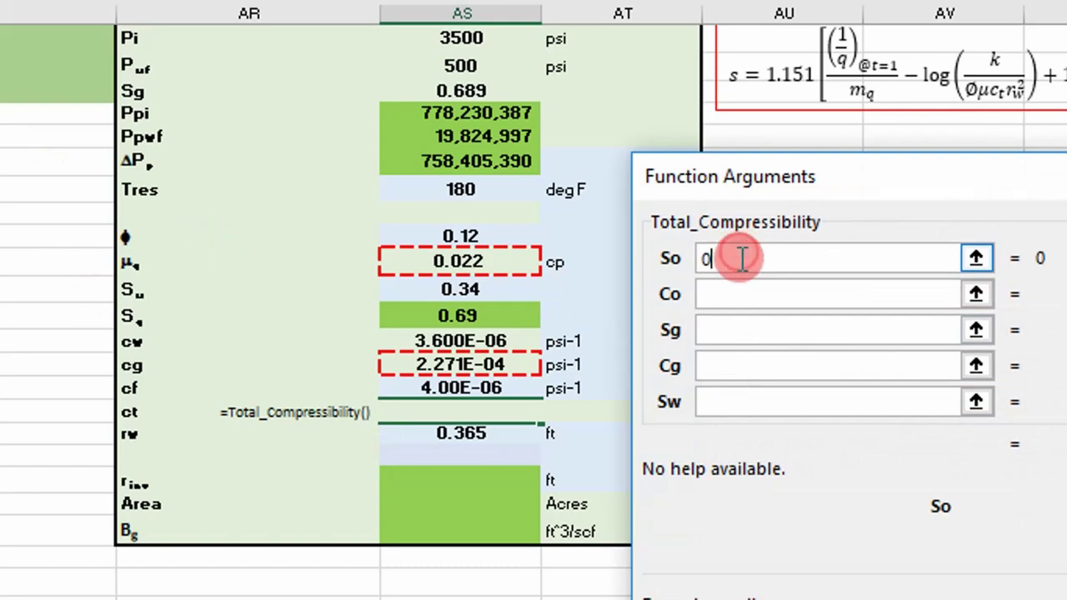
text(0)
click(737, 292)
click(728, 330)
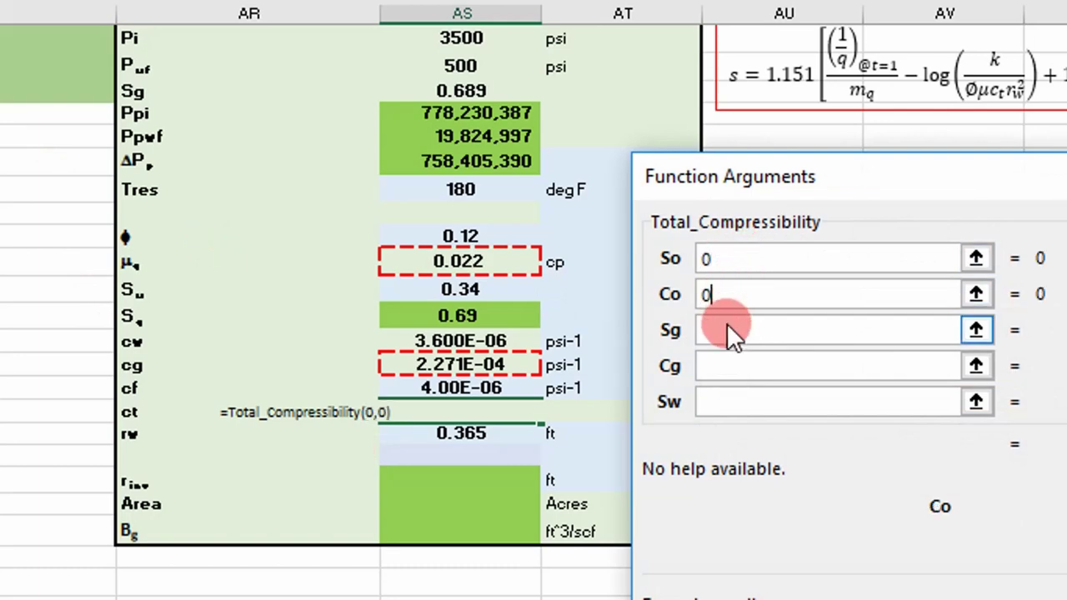
Set Sg to the 0.69 gas saturation, replacing a wrong AS12 reference, and Cg to 2.271E-04.
scroll(488, 458, up, 1)
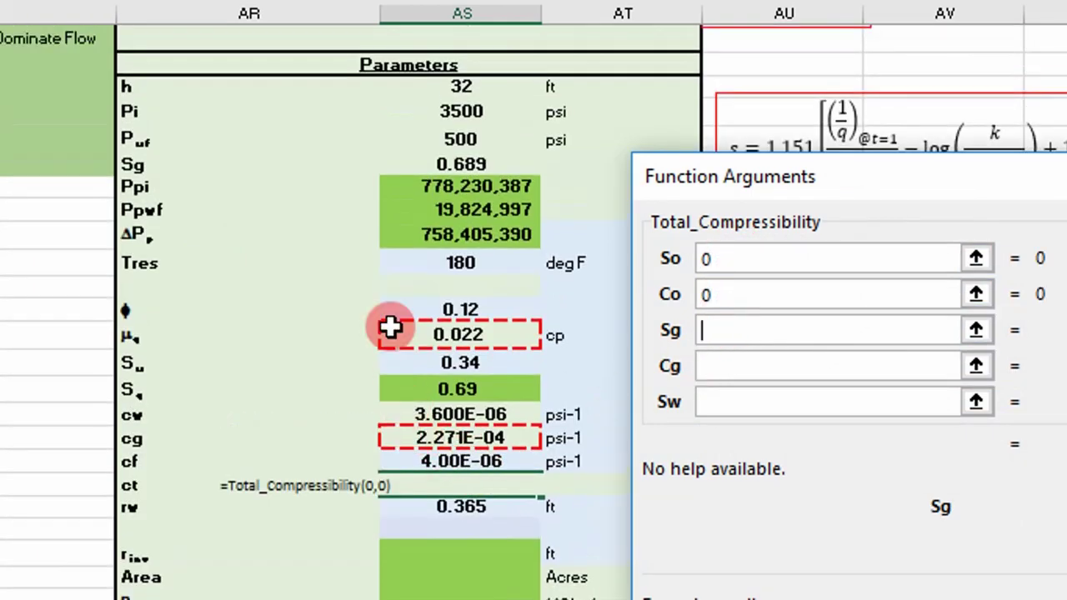
click(469, 165)
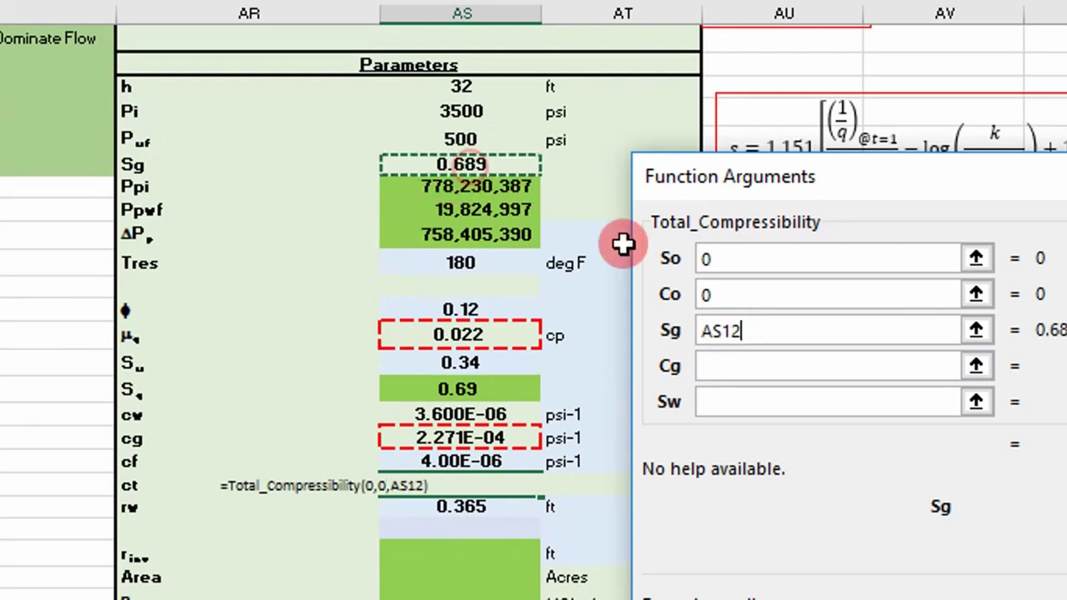
click(711, 372)
click(752, 322)
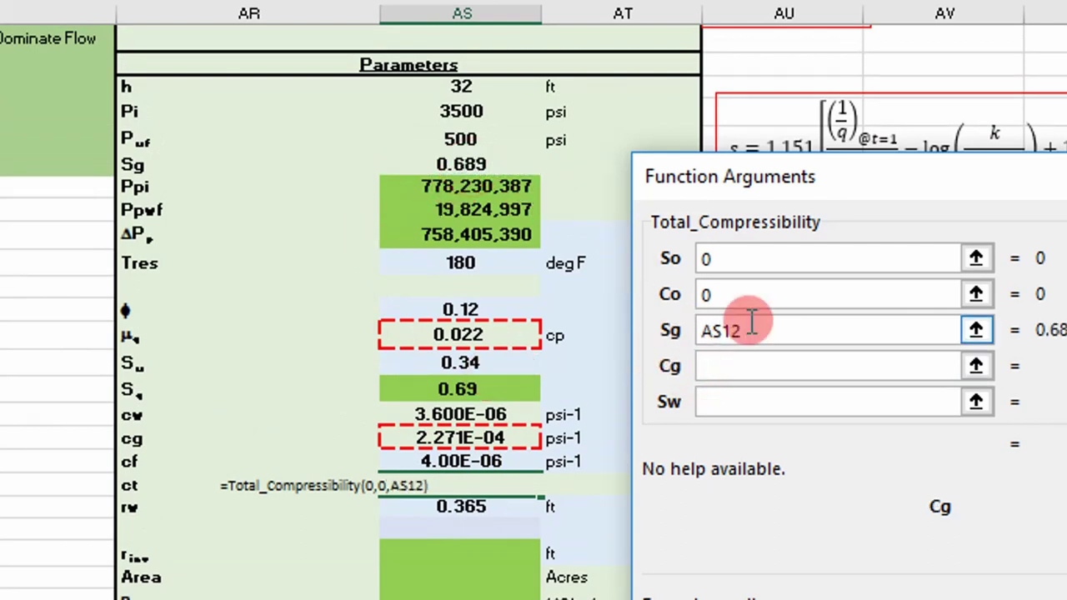
drag(770, 329, 675, 320)
key(Delete)
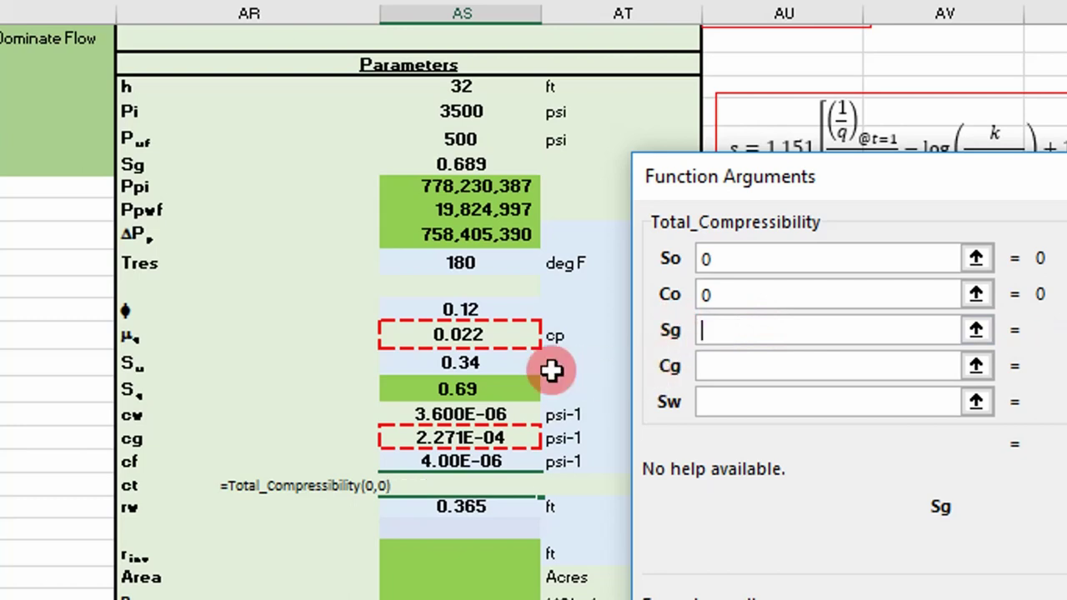
click(462, 390)
click(755, 368)
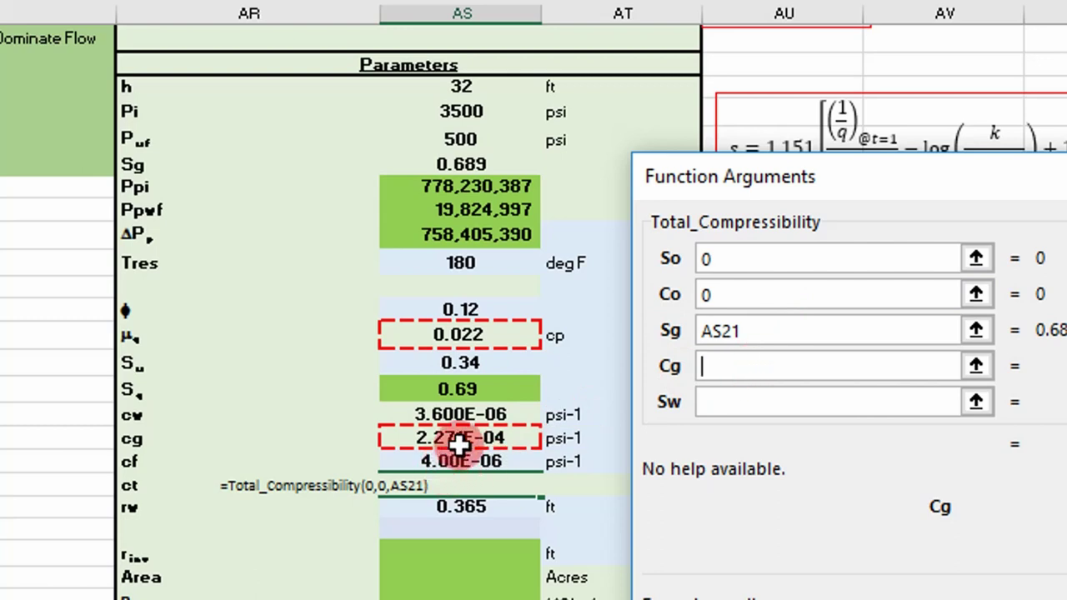
click(714, 402)
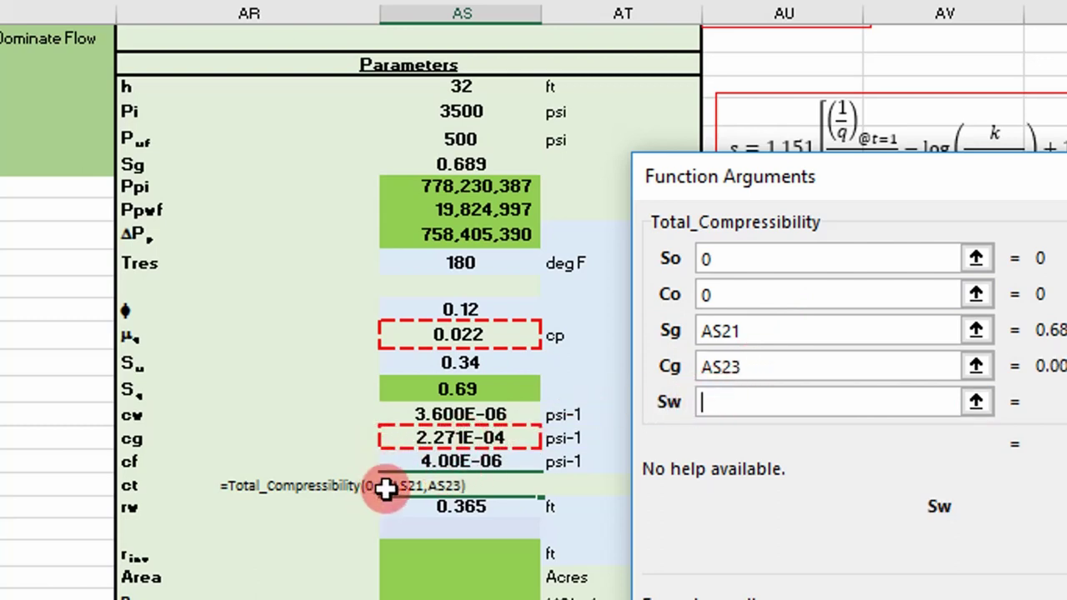
Fill Sw, Cw and Cf with AS20, AS22 and AS24 so ct shows 1.617E-04.
click(464, 365)
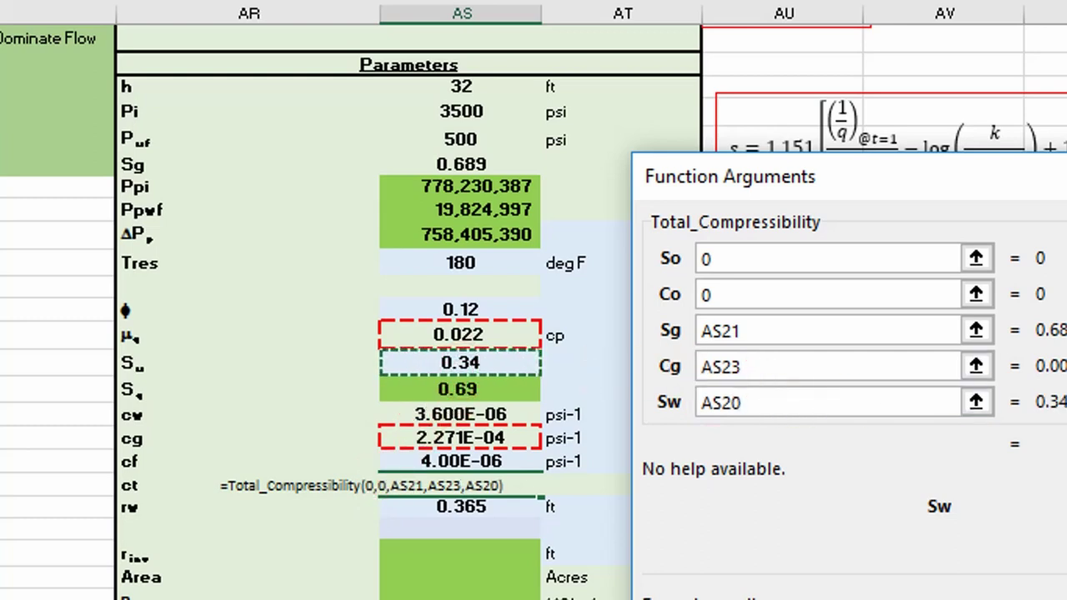
key(Tab)
key(Tab)
click(725, 369)
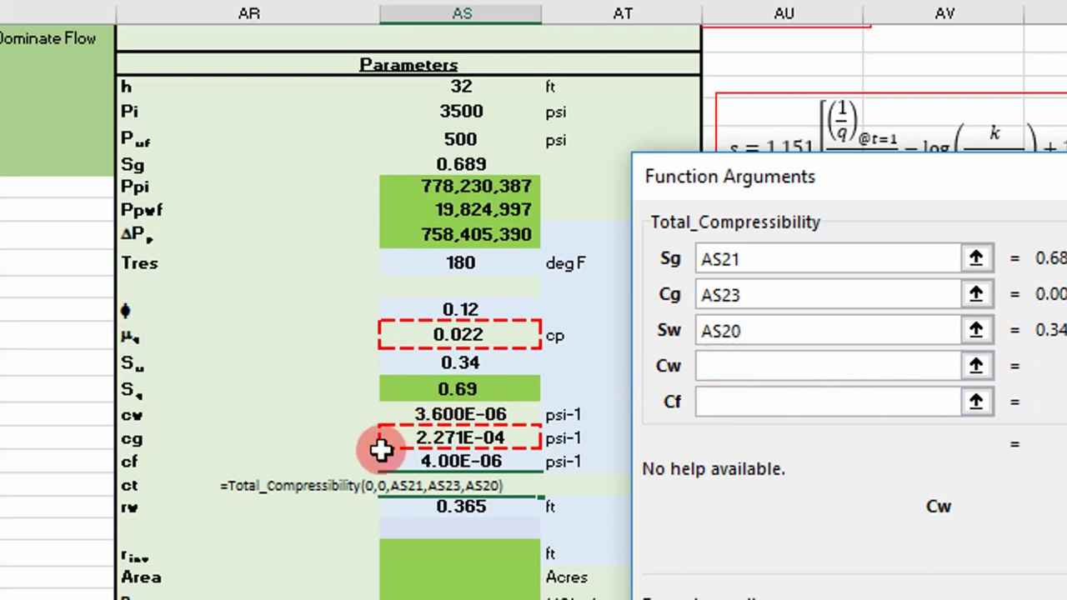
click(470, 413)
click(727, 405)
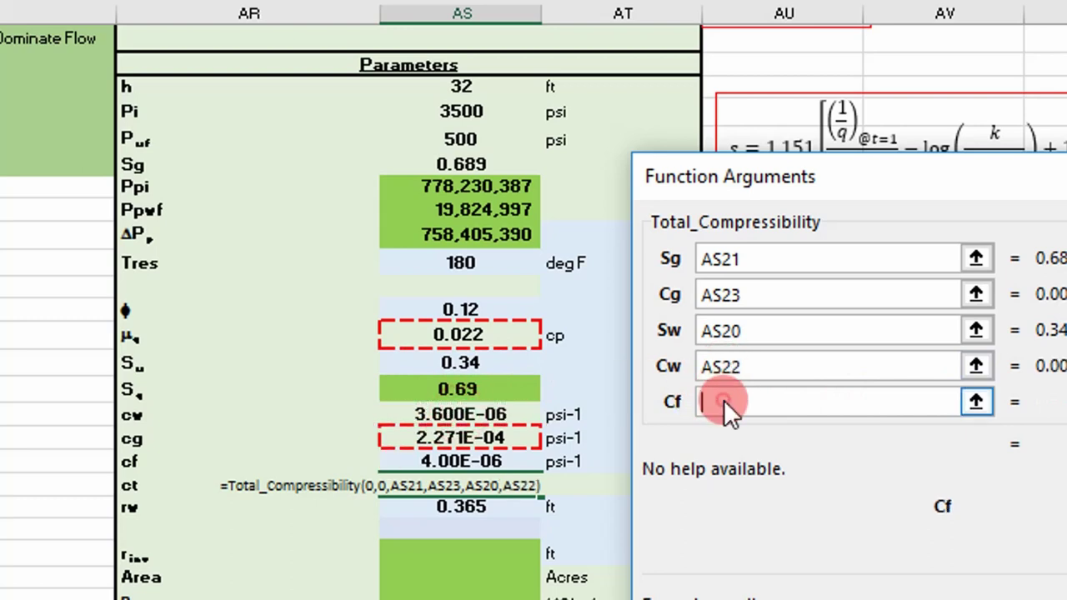
click(467, 460)
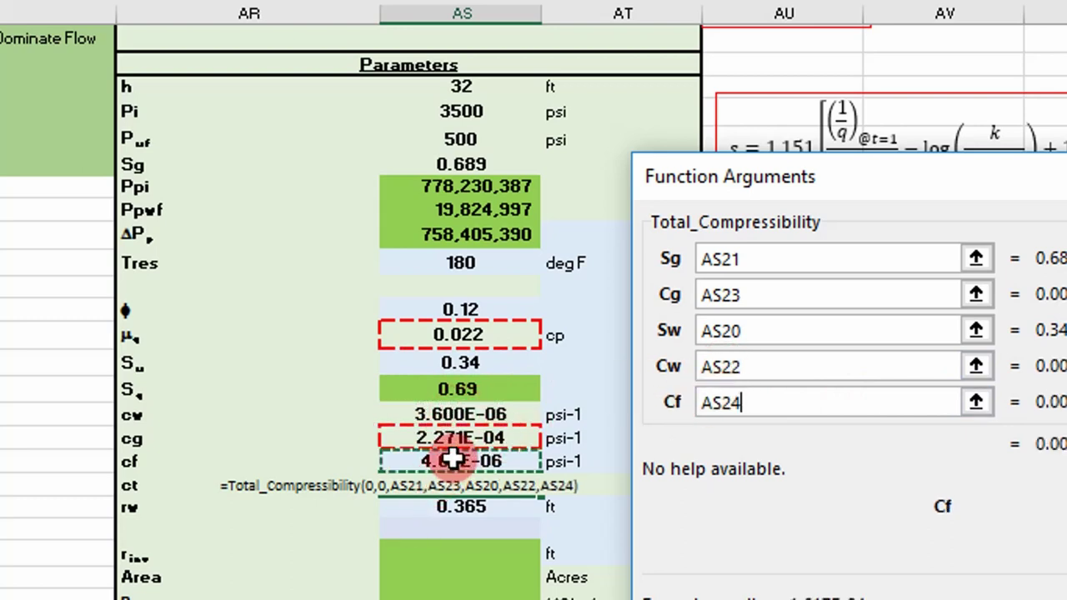
key(Return)
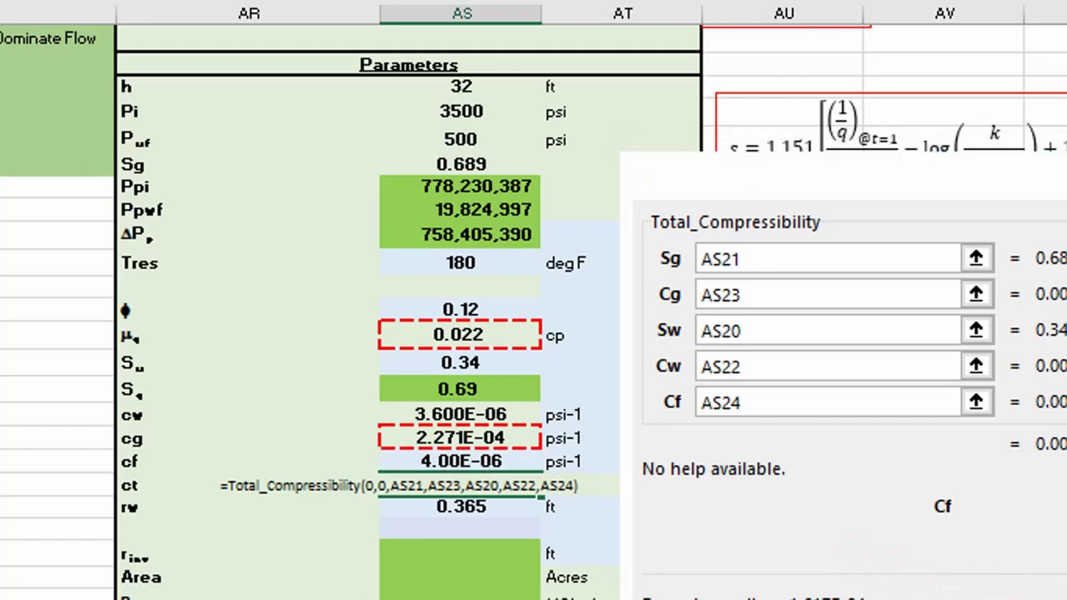
scroll(428, 428, up, 1)
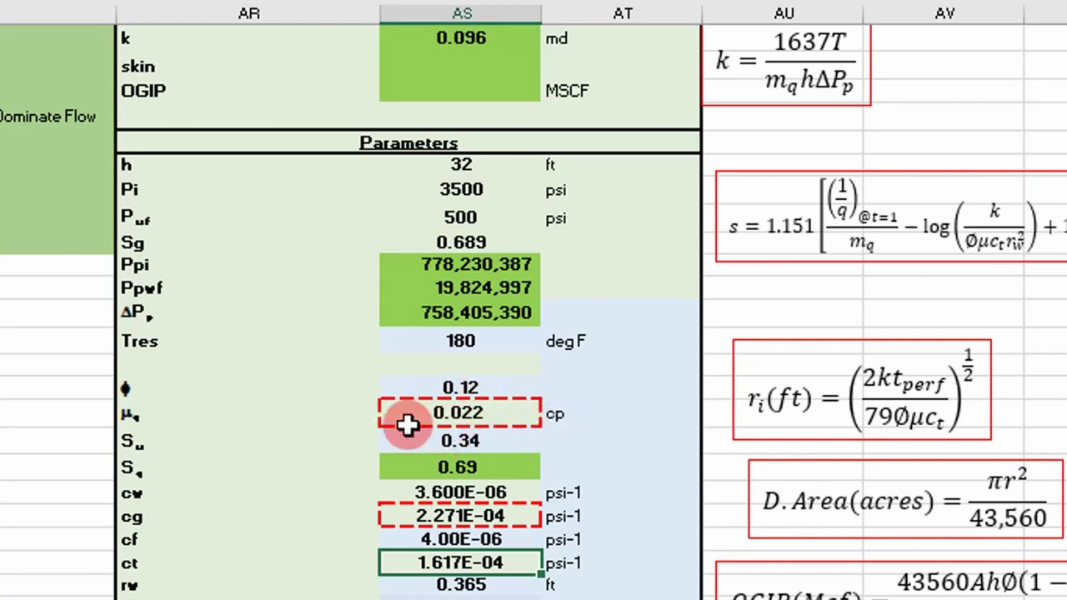
Paste 32, 3500, 500 and 0.689 into the h through Sg cells, then select the skin cell.
scroll(414, 427, down, 1)
click(507, 554)
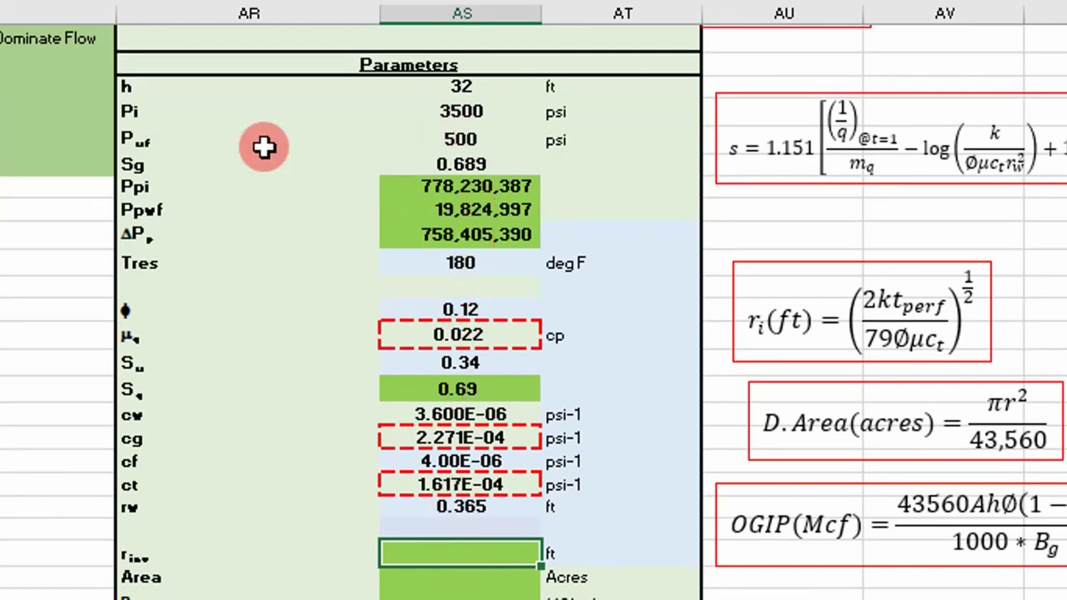
drag(437, 94, 440, 168)
scroll(439, 168, up, 2)
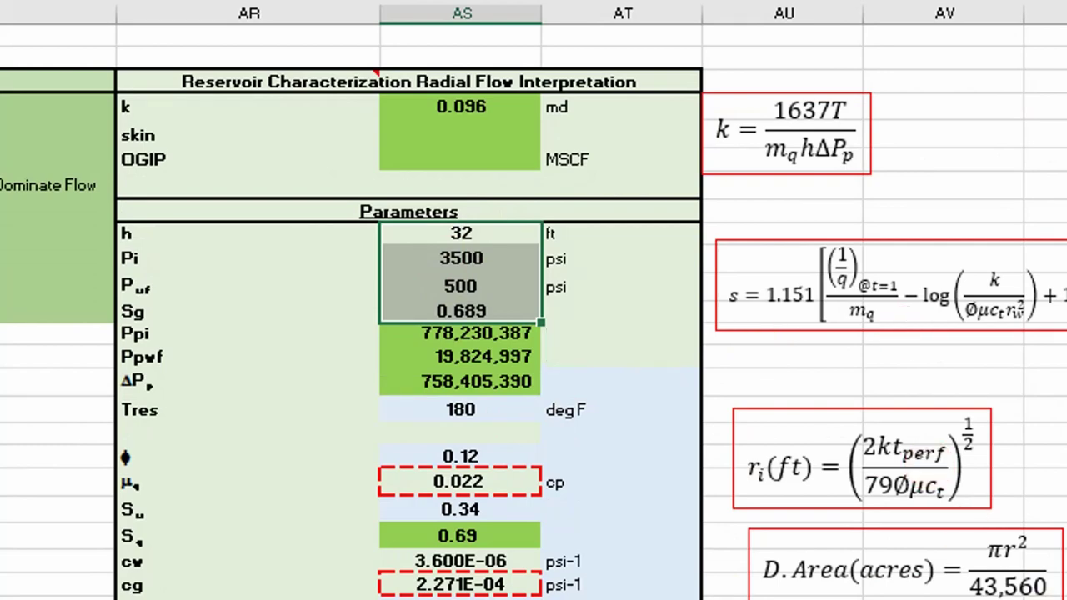
key(ctrl+v)
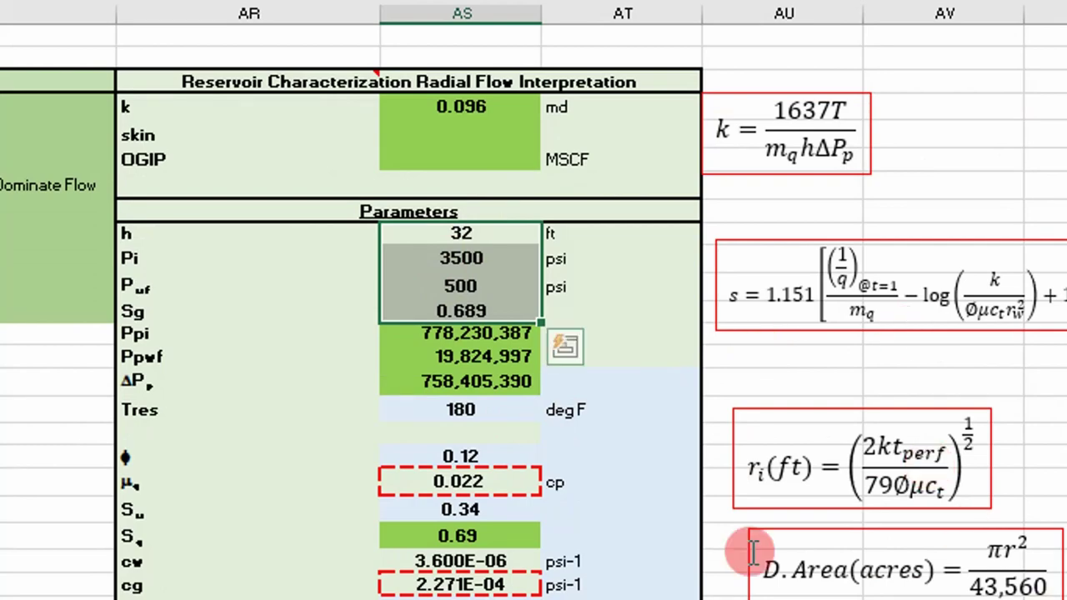
scroll(419, 262, down, 1)
scroll(419, 263, down, 1)
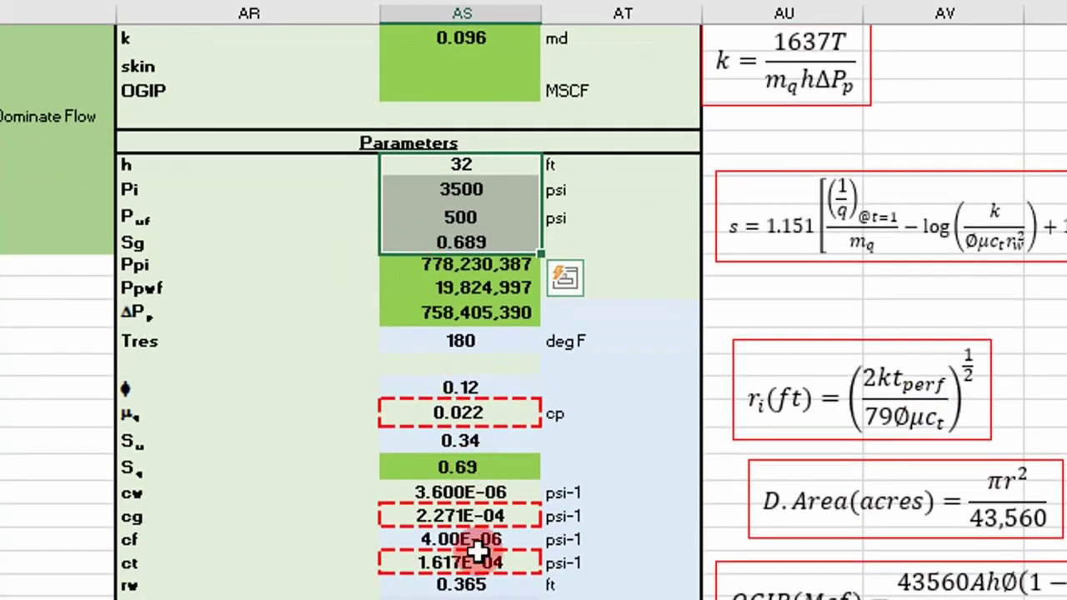
scroll(505, 417, up, 2)
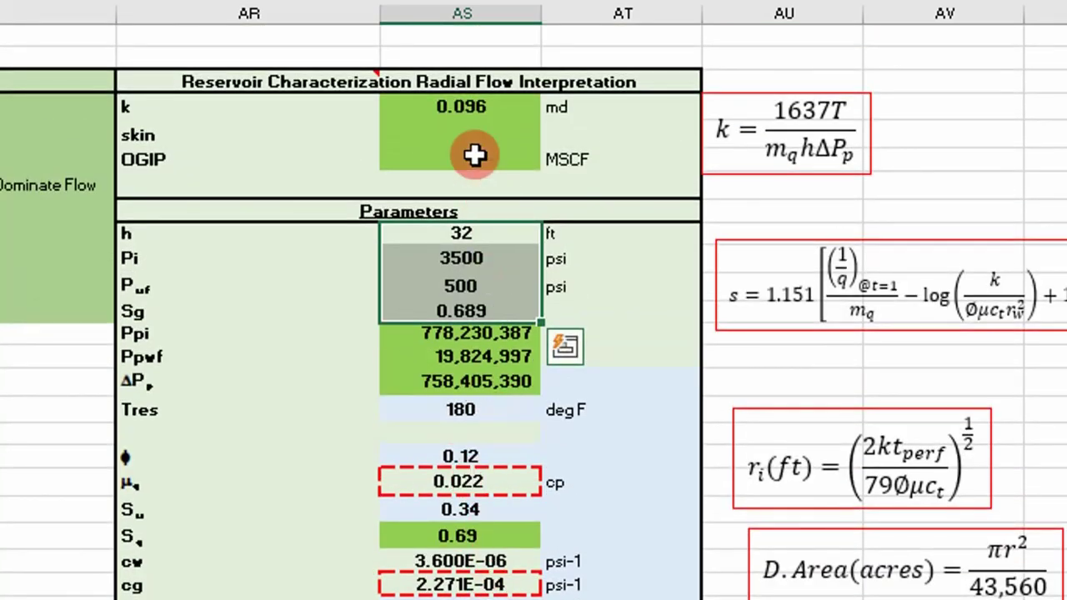
click(471, 125)
Start =skinRadial in the skin cell and set the intercept to AK5, removing a mistaken AS4.
text(=skin)
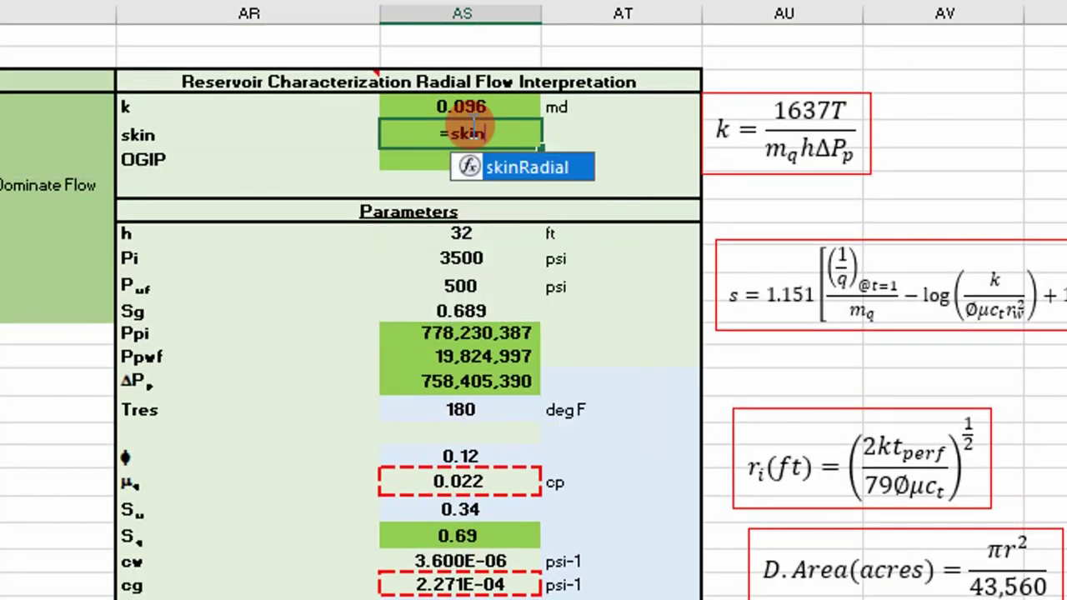
key(Tab)
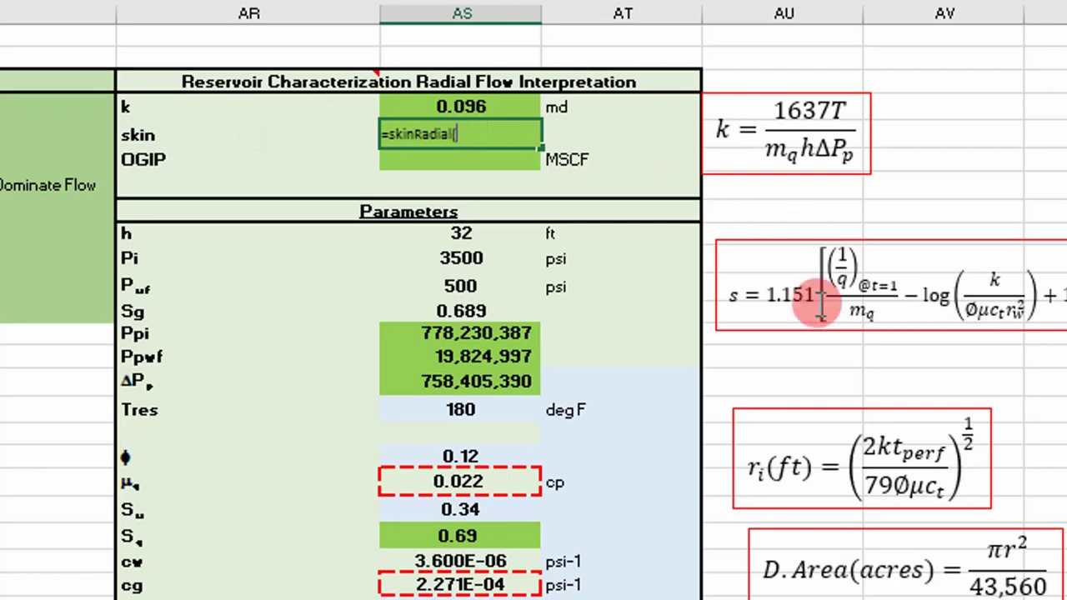
key(ctrl+a)
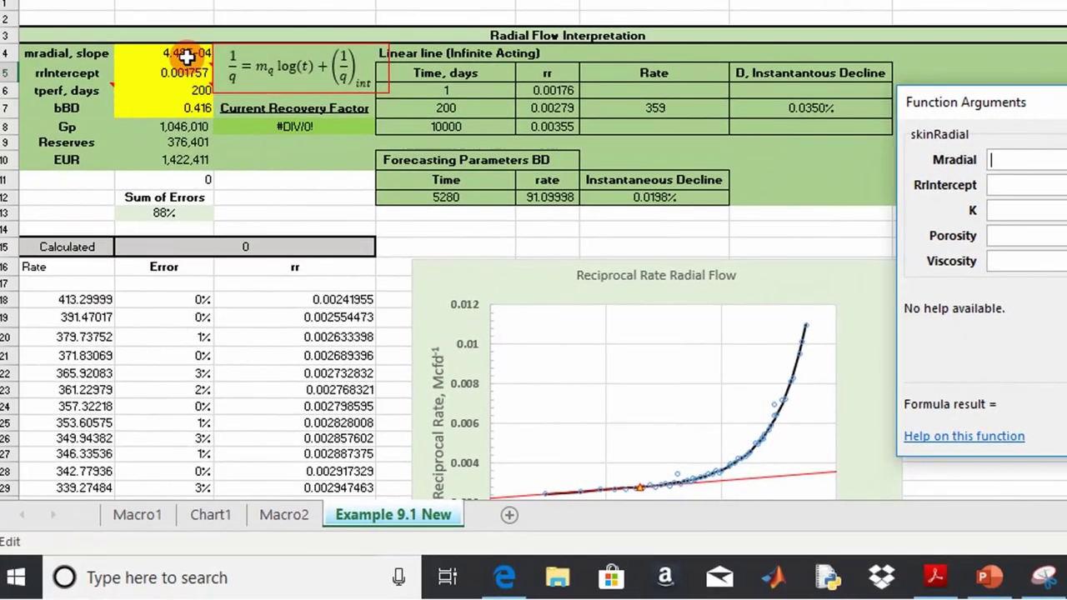
click(1034, 187)
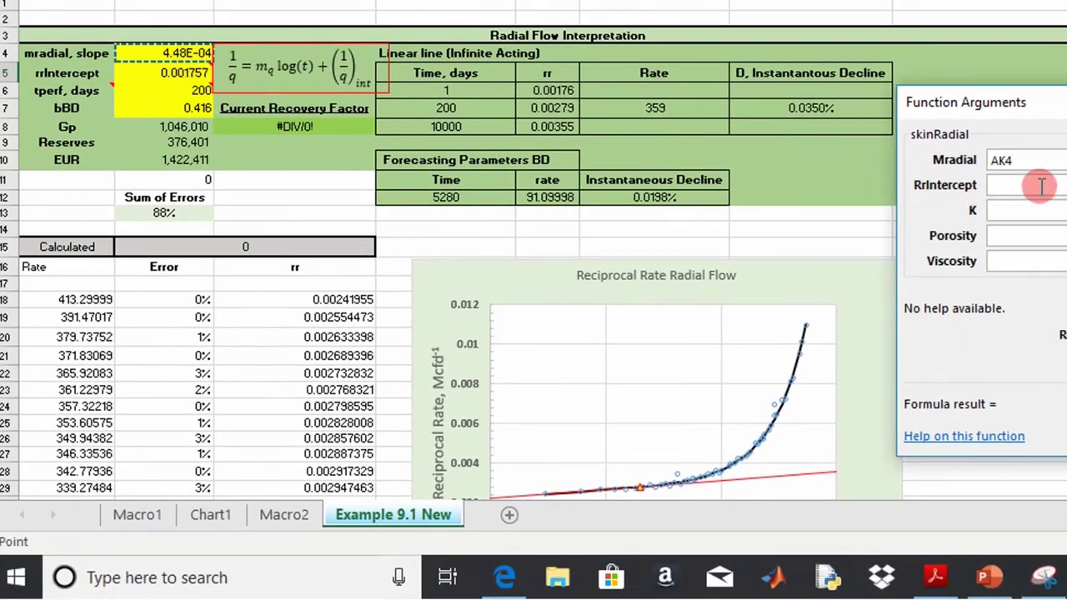
click(177, 75)
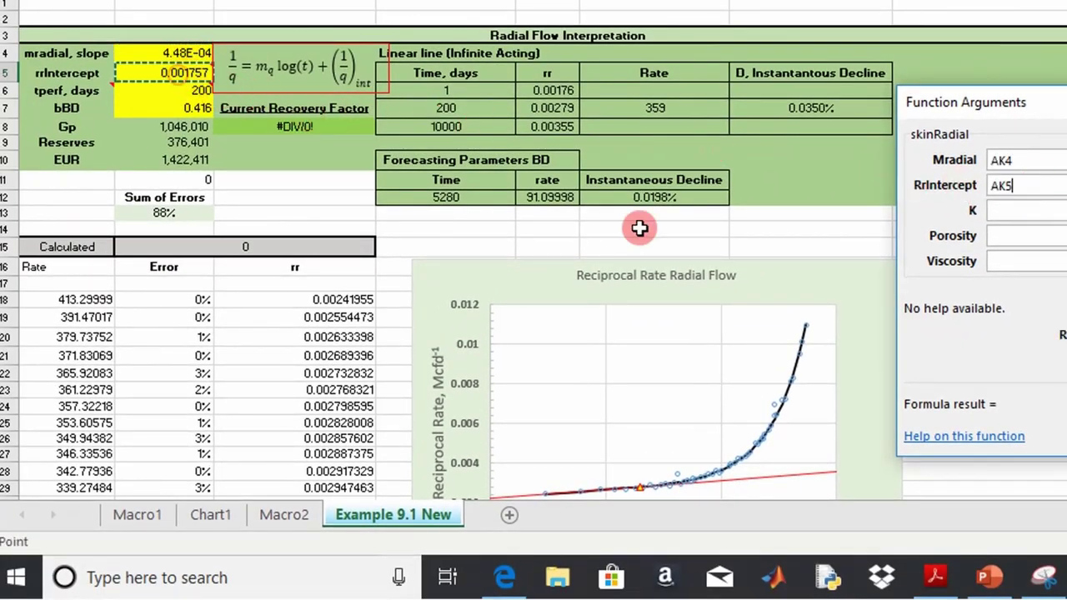
scroll(674, 48, right, 6)
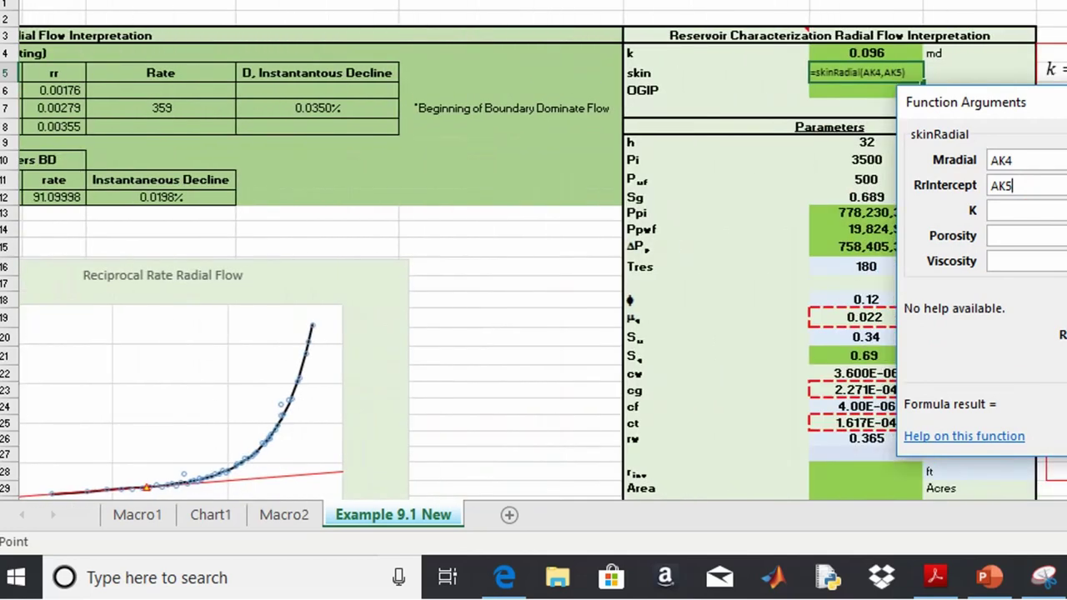
click(813, 59)
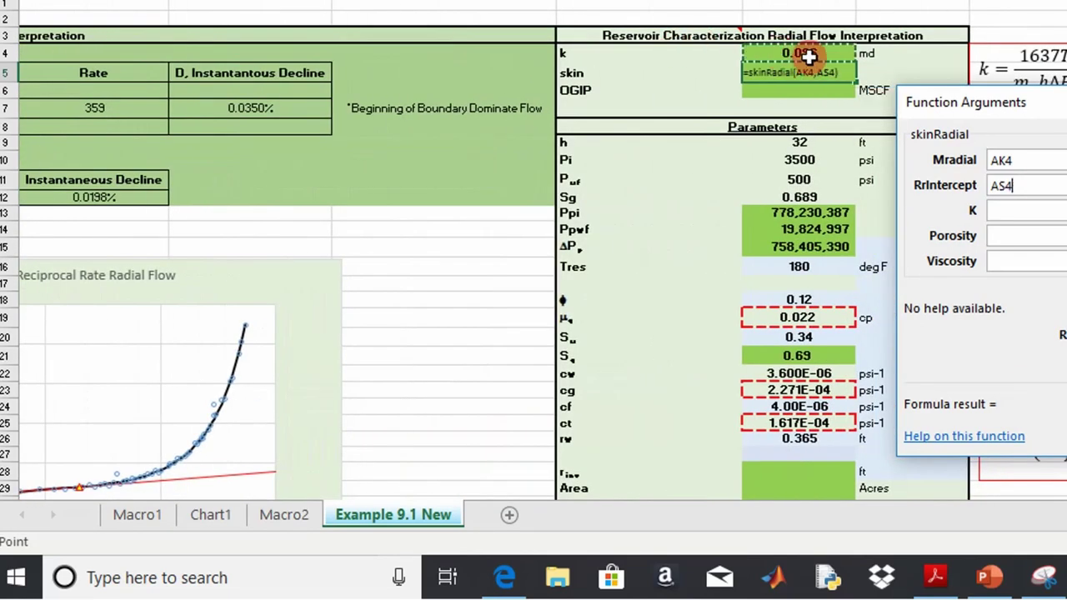
click(996, 185)
double_click(996, 185)
key(BackSpace)
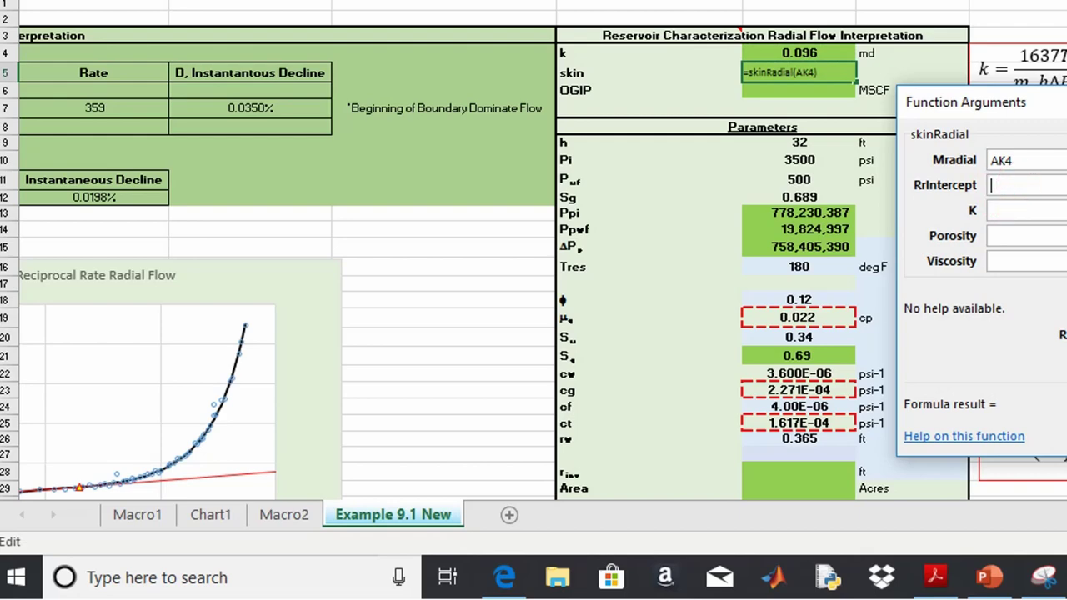
scroll(531, 61, left, 10)
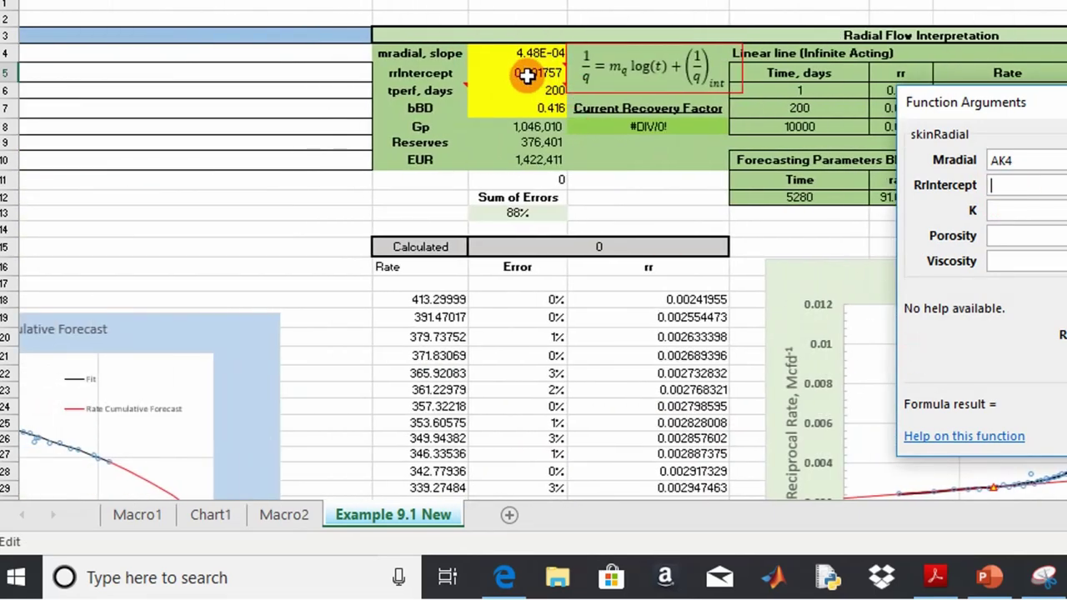
click(527, 75)
Set the K, Porosity and Viscosity arguments to AS4, AS18 and AS19.
click(996, 210)
scroll(534, 250, right, 10)
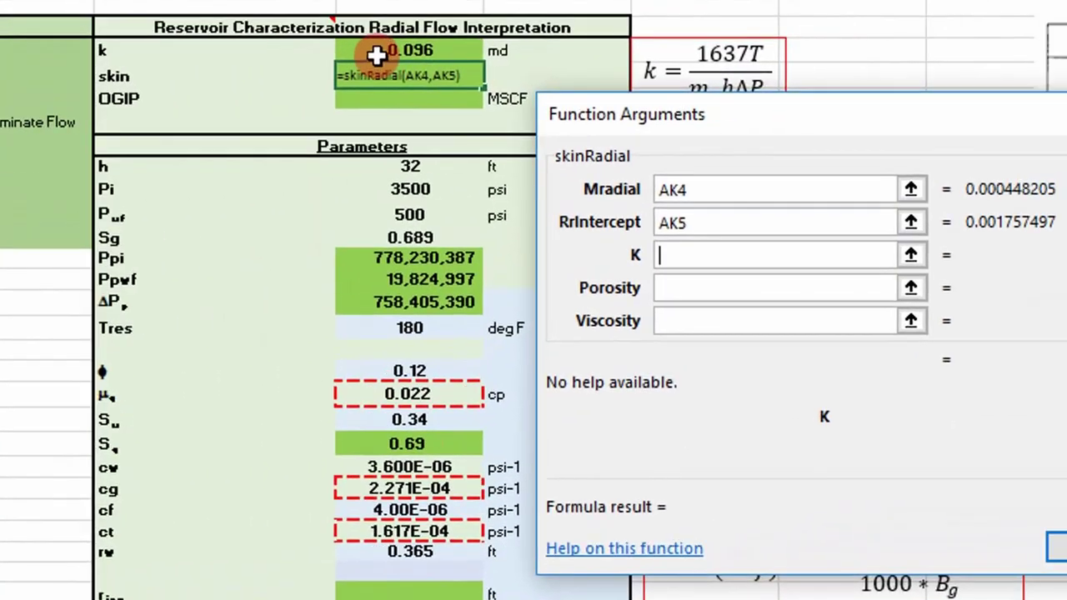
click(699, 60)
click(956, 243)
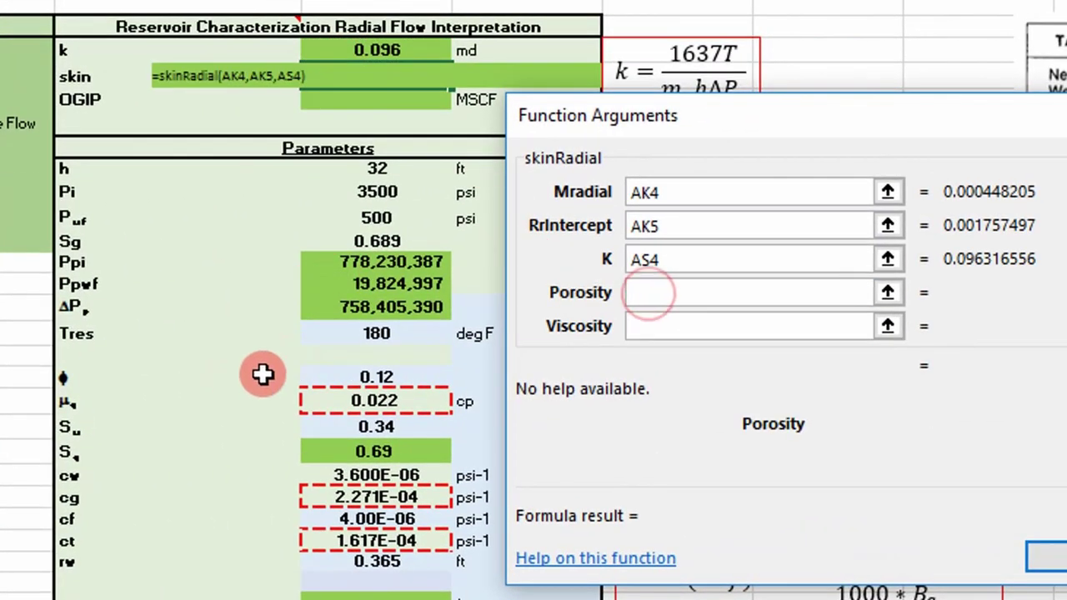
click(338, 377)
click(642, 317)
click(663, 324)
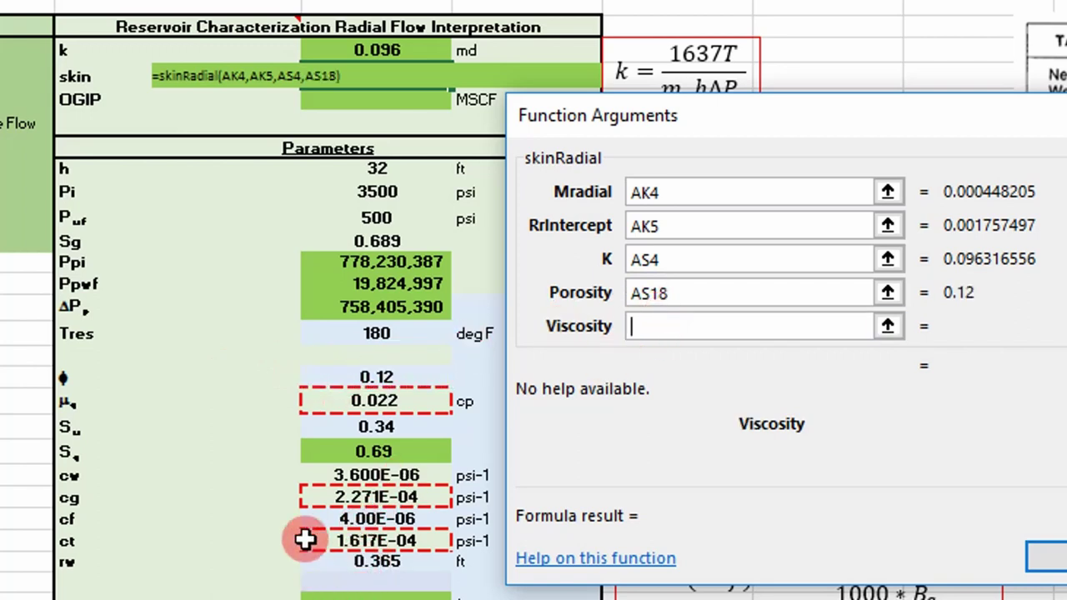
click(359, 401)
Set Ct to AS25 and Rw to AS26 so skin reads -0.53.
click(1031, 300)
click(691, 345)
click(636, 290)
click(391, 542)
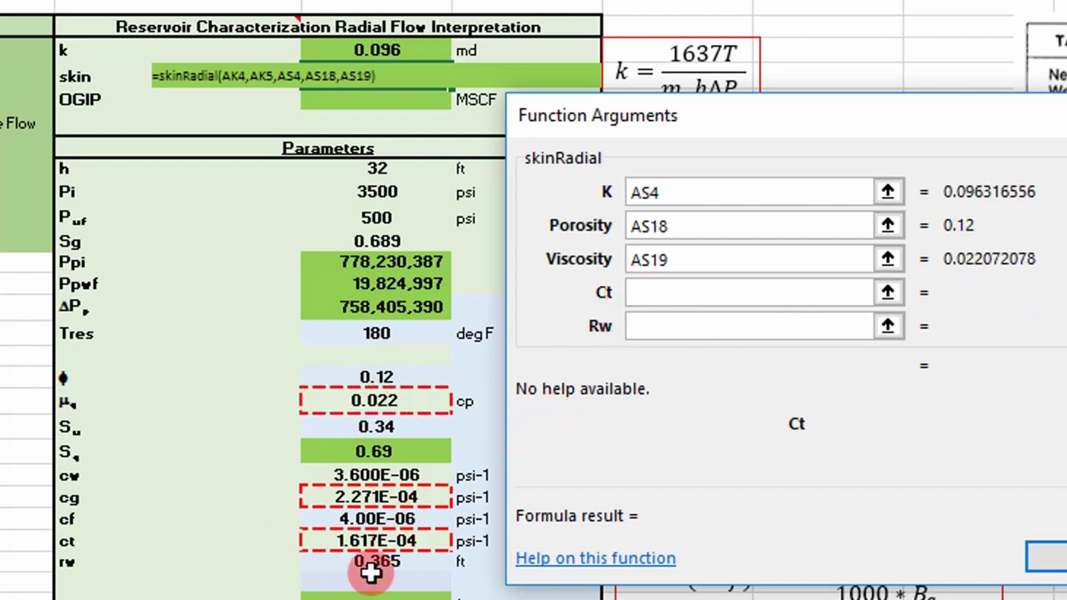
click(371, 540)
click(627, 327)
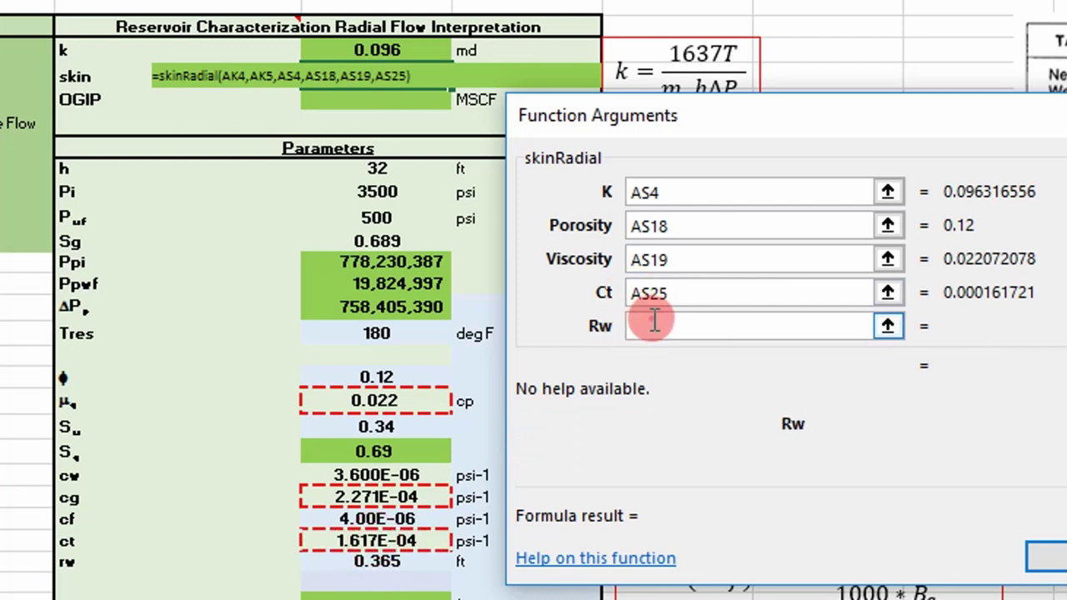
click(371, 567)
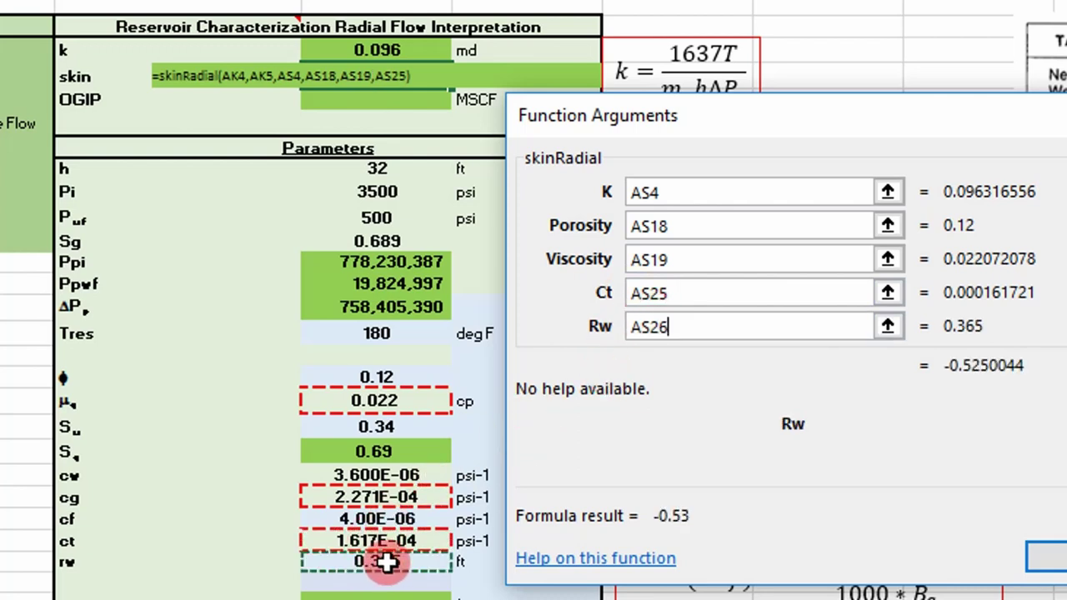
click(1046, 555)
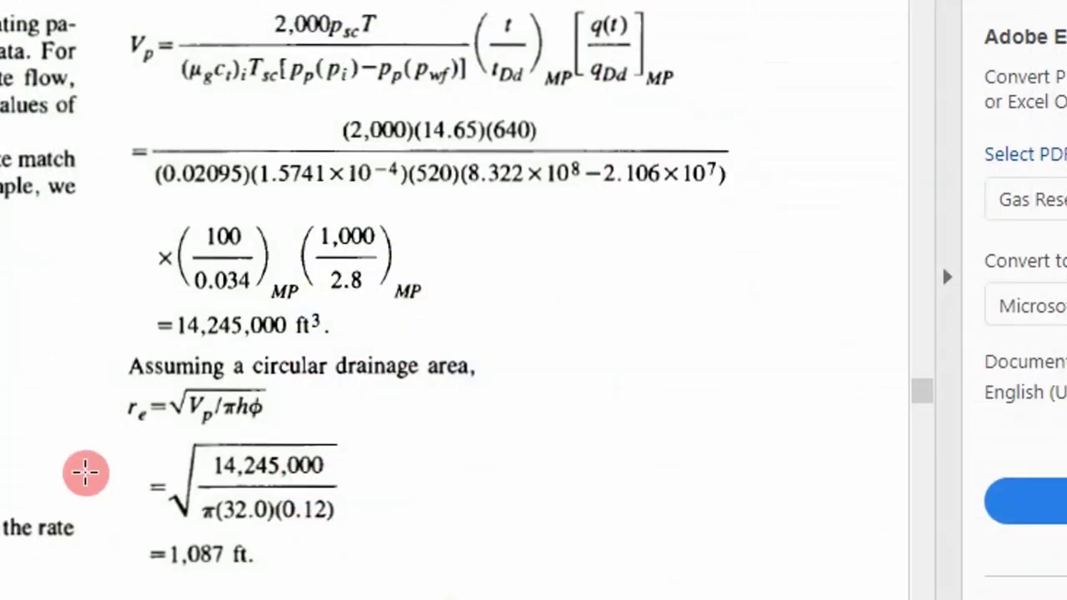
Scroll through textbook page 222 to the drainage area and skin equations.
scroll(75, 465, down, 3)
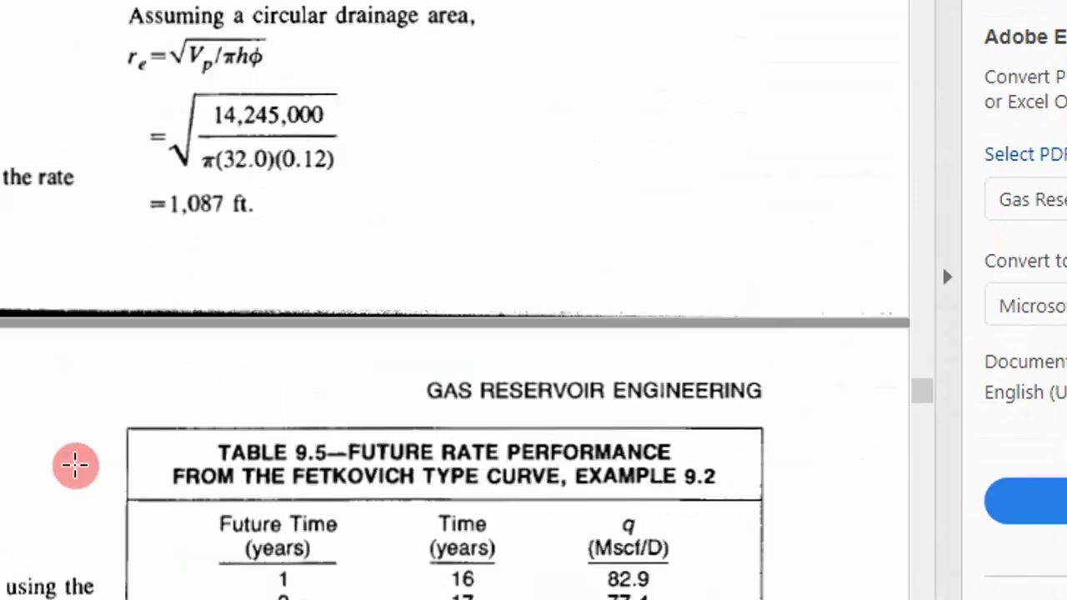
scroll(75, 465, down, 5)
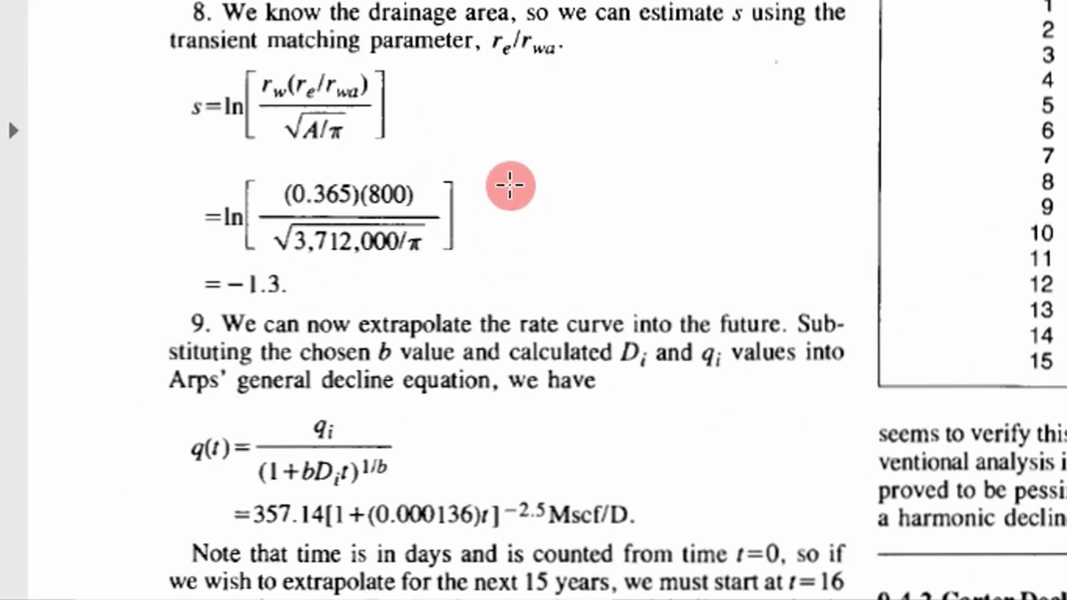
scroll(421, 217, up, 3)
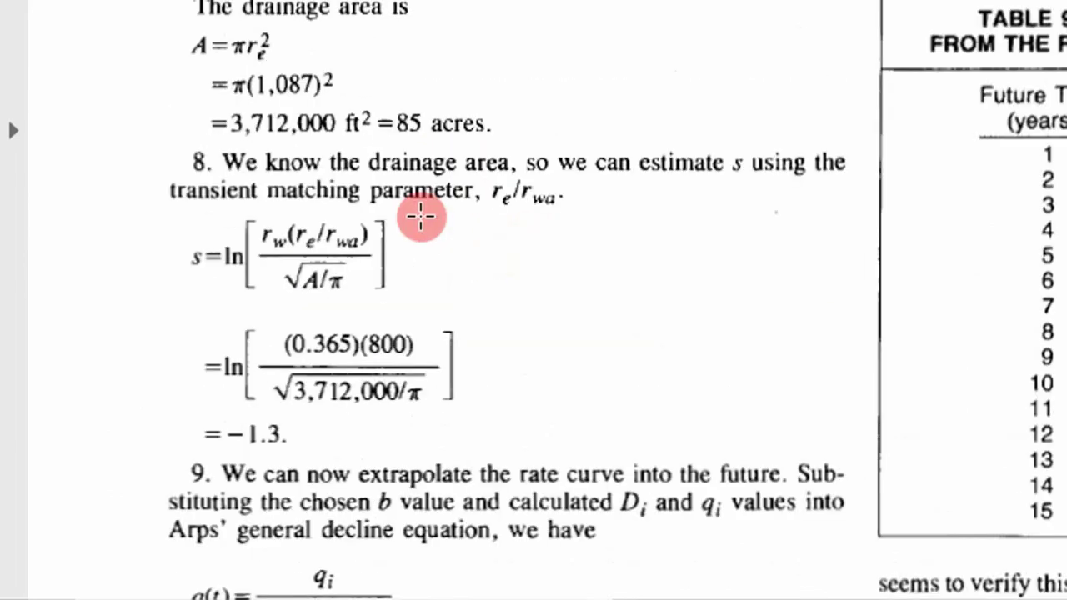
scroll(424, 279, up, 7)
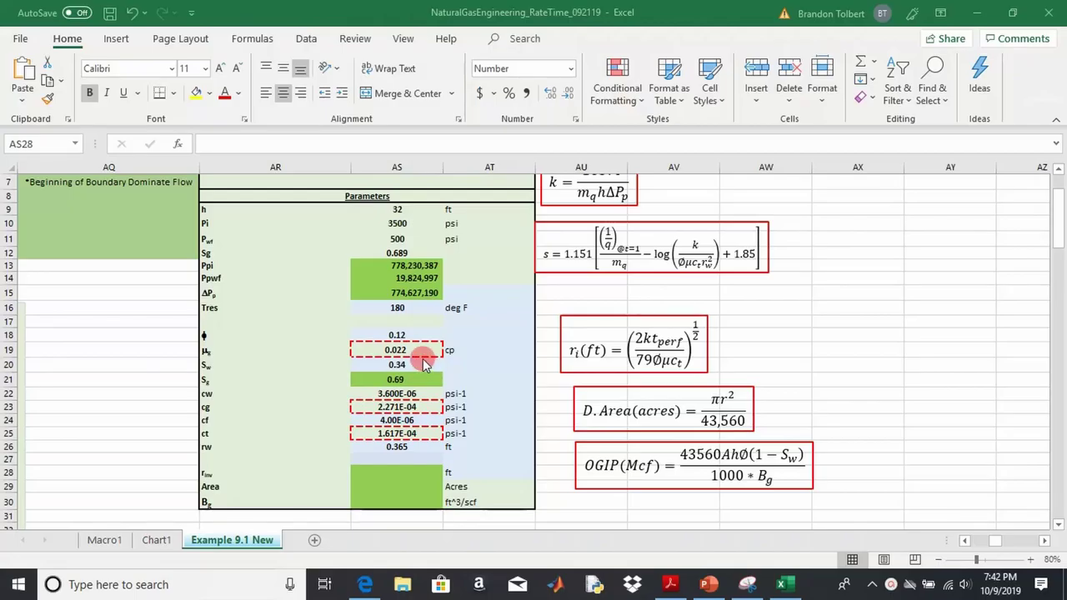
scroll(417, 348, up, 2)
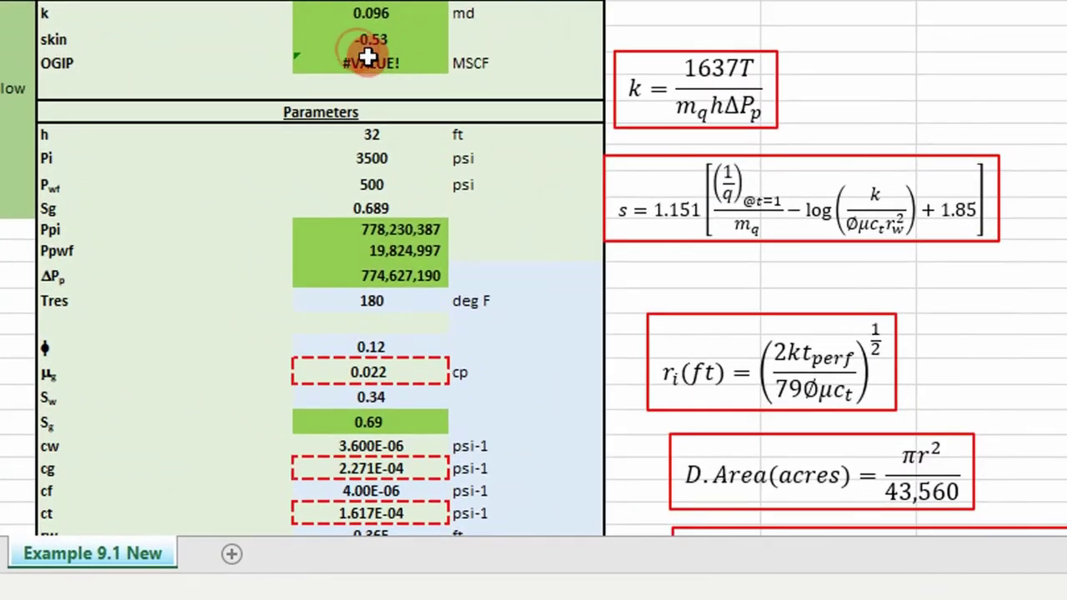
Enter the radiusOfInvestigation function in the empty r_inv cell and bring up its arguments.
click(368, 60)
scroll(369, 64, down, 2)
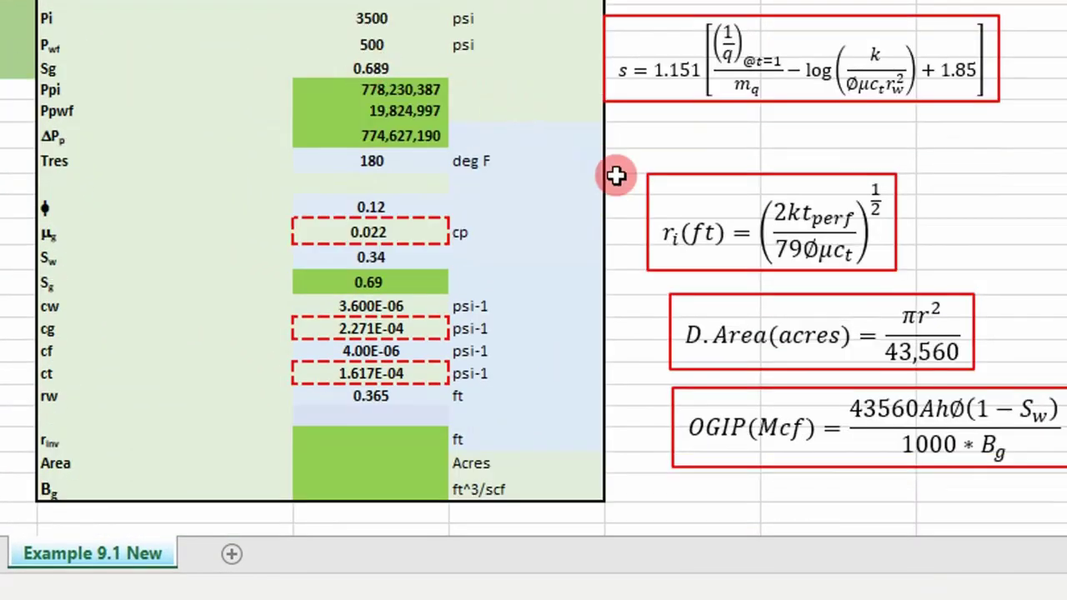
click(408, 440)
text(=ri)
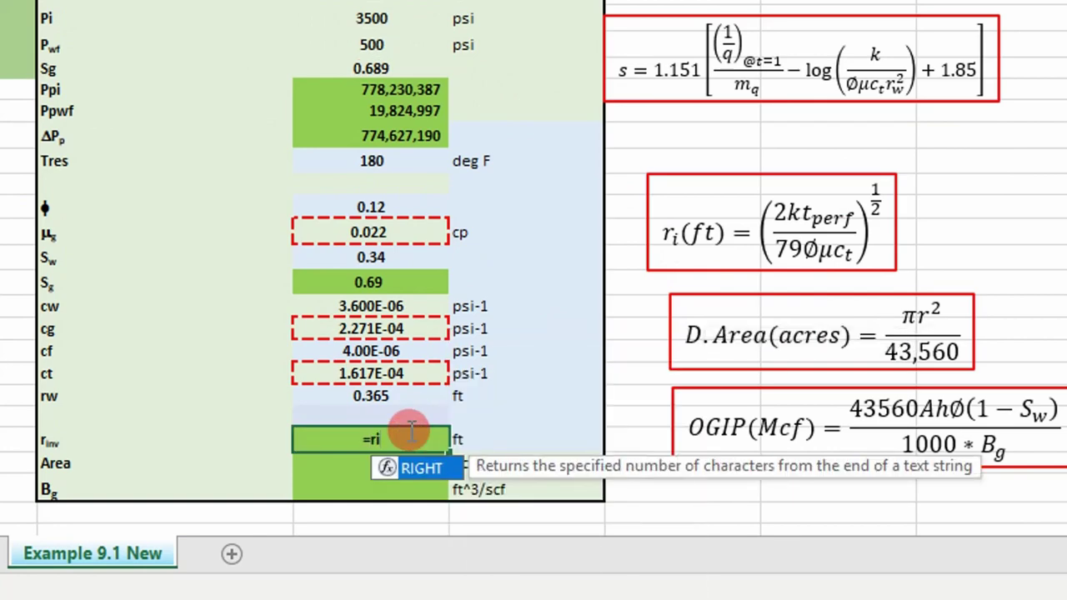
key(BackSpace)
text(ad)
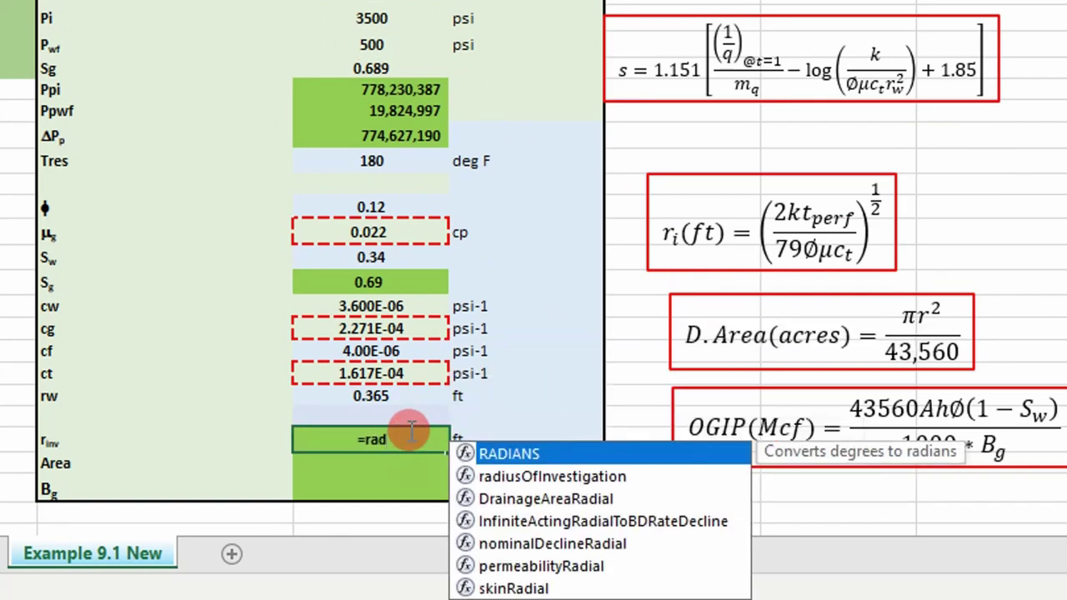
key(Down)
key(Tab)
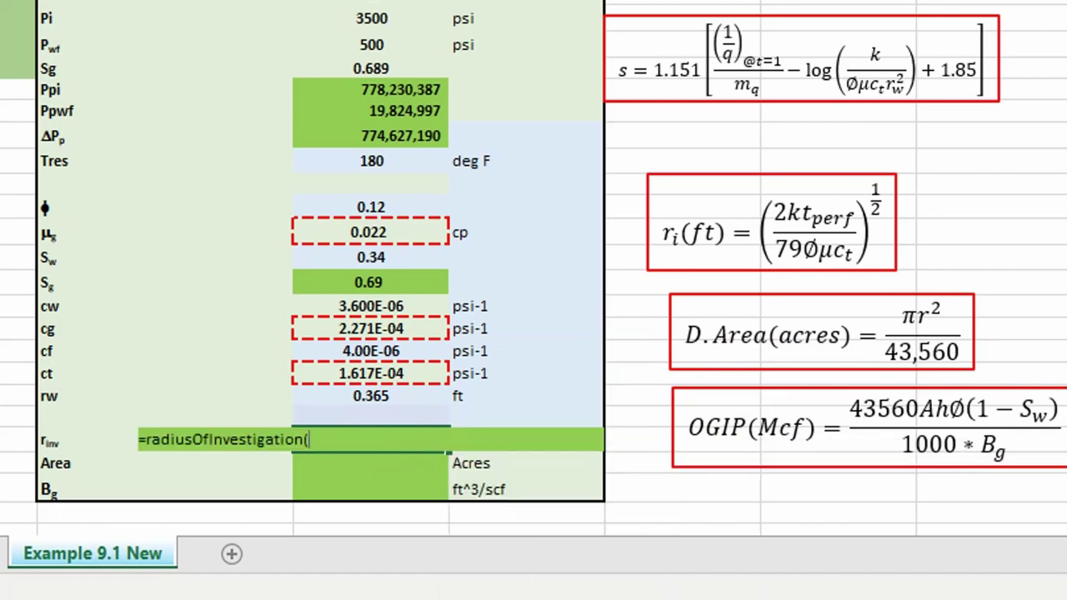
key(ctrl+a)
Set Tperf to AK6 and permeability to the 0.096 md k cell.
scroll(434, 114, up, 2)
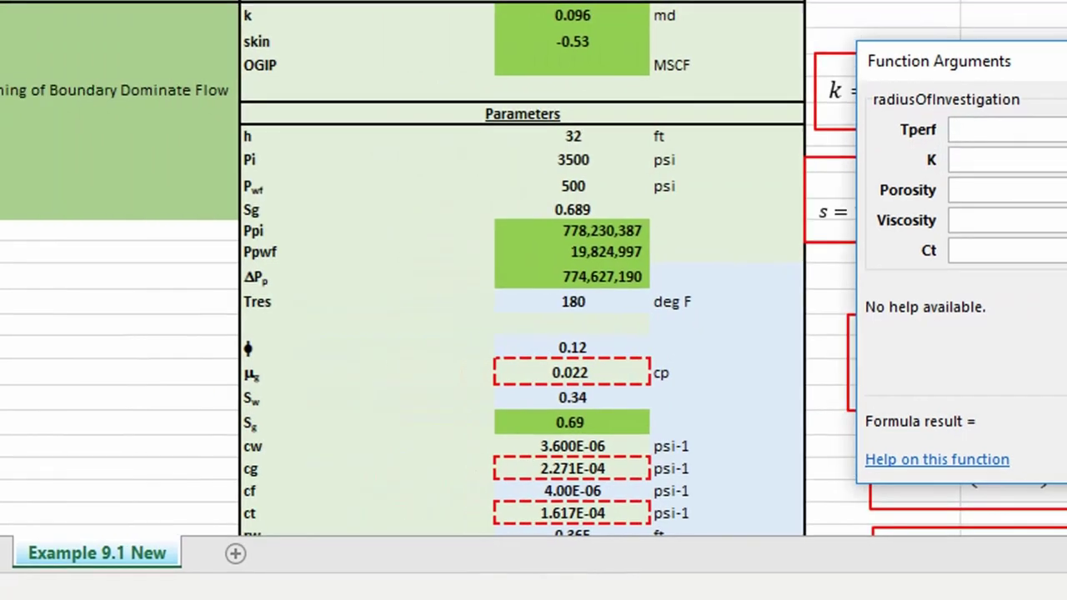
scroll(70, 129, left, 5)
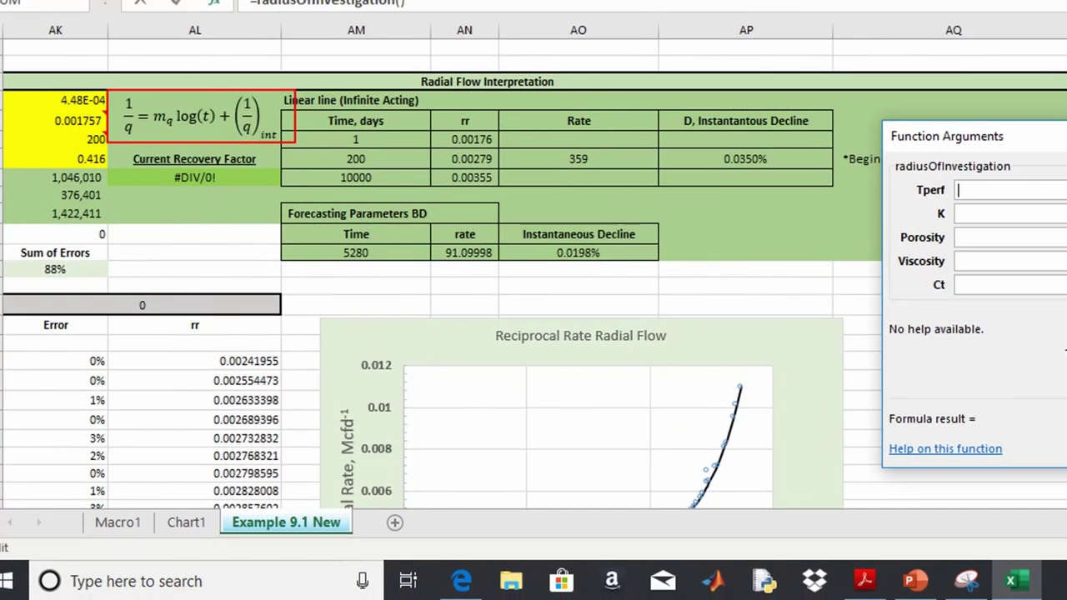
scroll(516, 267, left, 2)
click(189, 143)
click(967, 215)
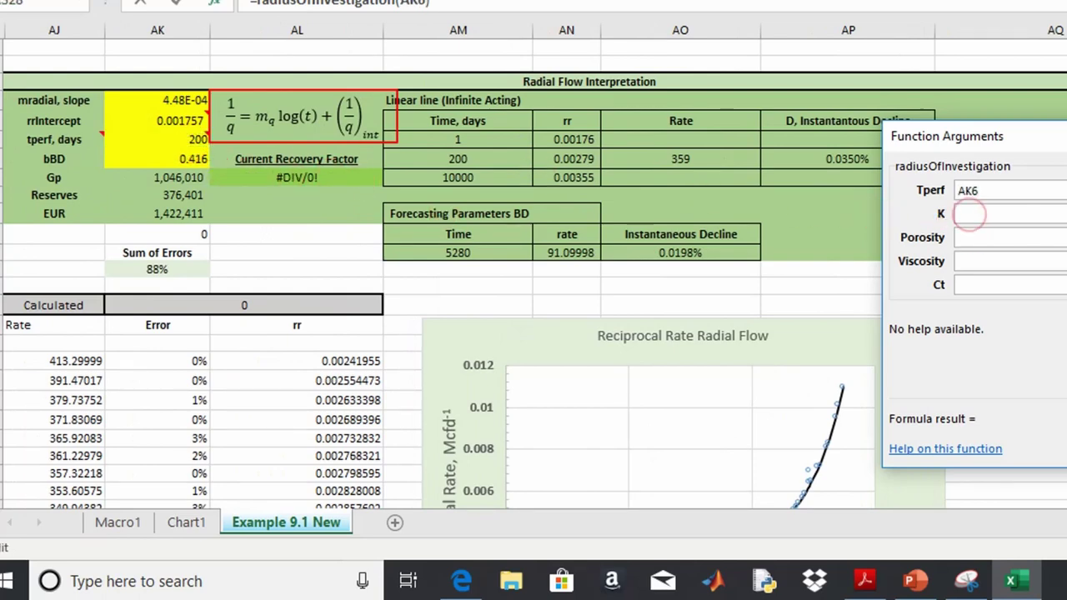
scroll(533, 333, right, 8)
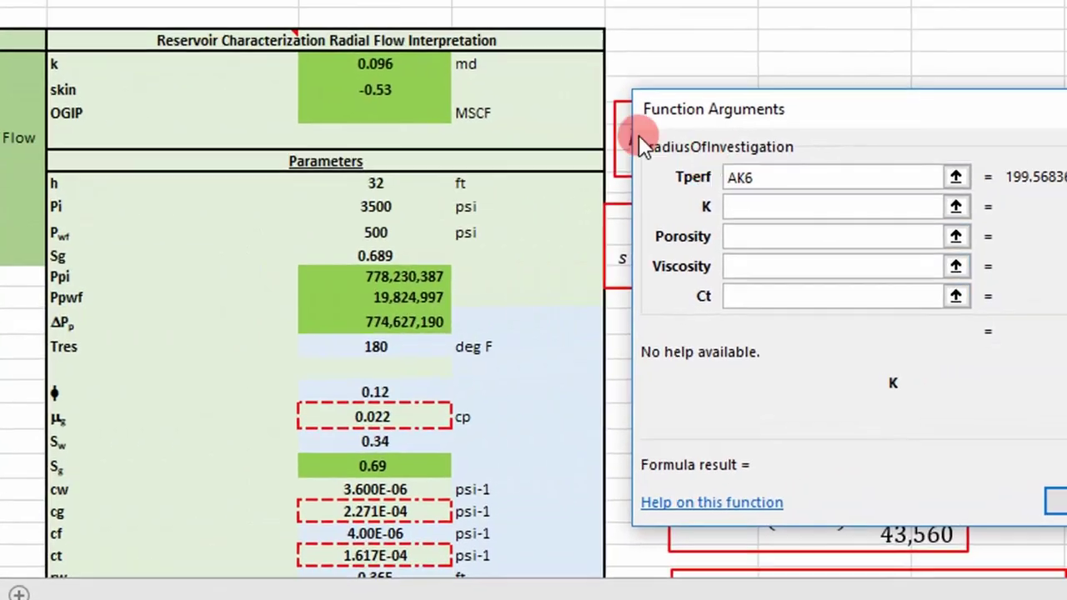
click(385, 67)
Set porosity 0.12, viscosity 0.022 and ct 1.617E-04 so r_inv shows 1,066 ft.
click(738, 238)
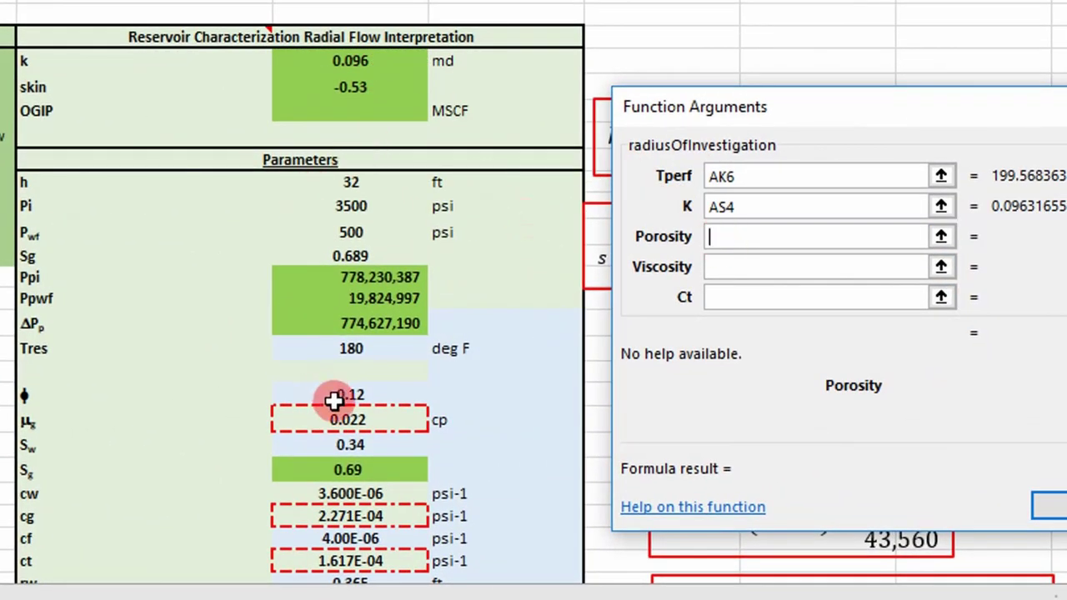
click(713, 267)
scroll(367, 421, down, 2)
scroll(355, 435, down, 1)
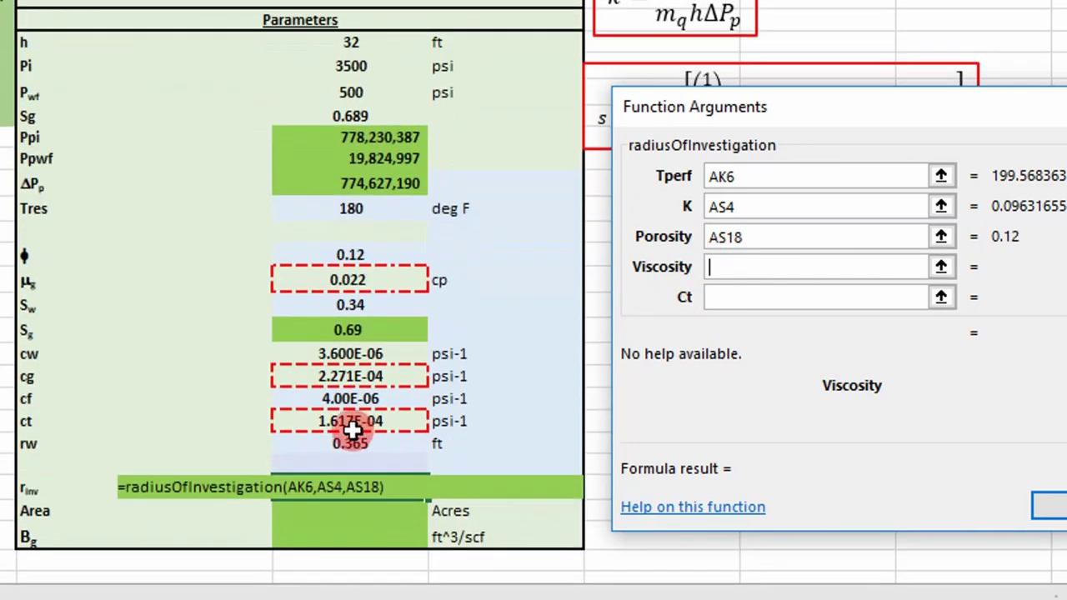
click(350, 280)
click(724, 297)
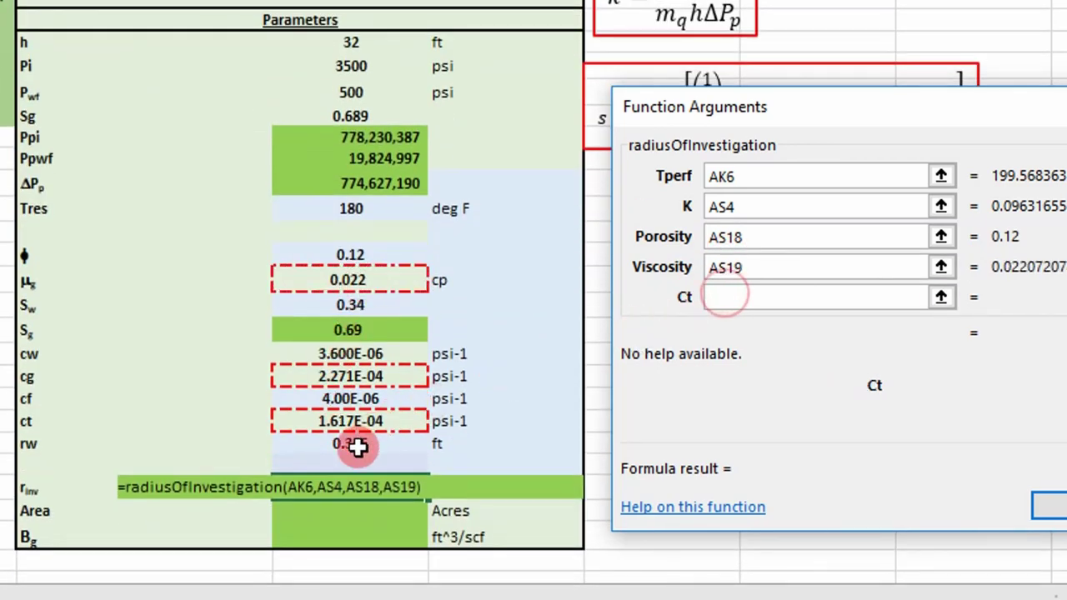
click(346, 421)
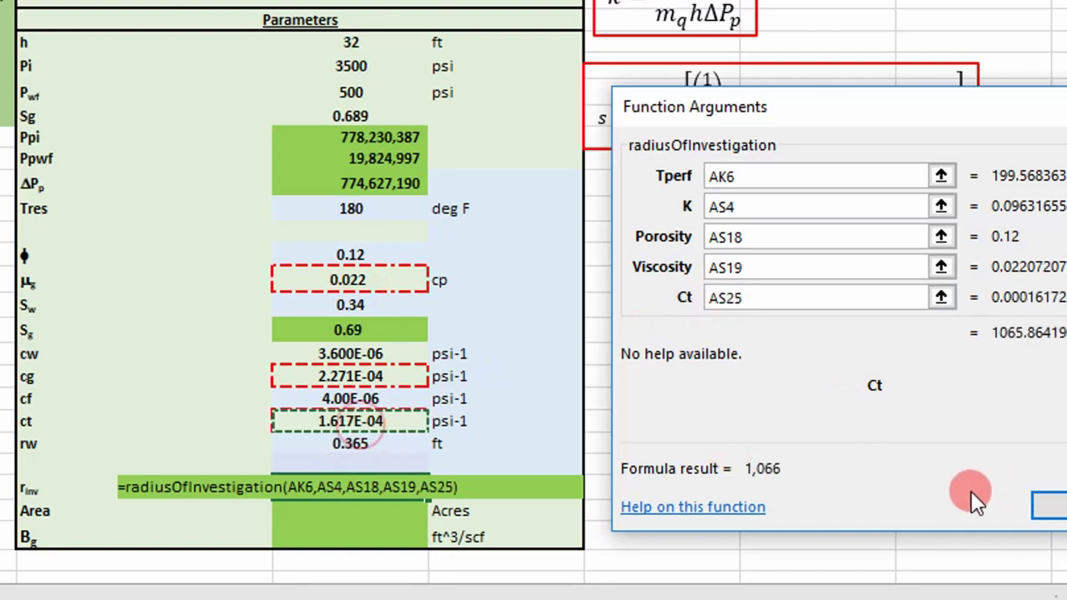
click(1045, 501)
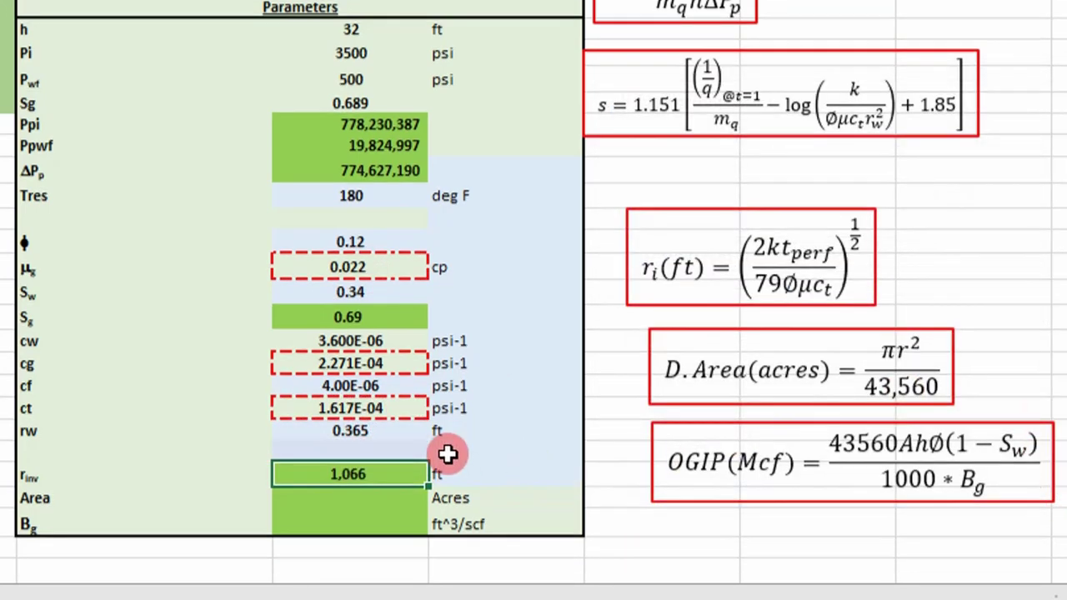
scroll(387, 457, down, 1)
key(alt+Tab)
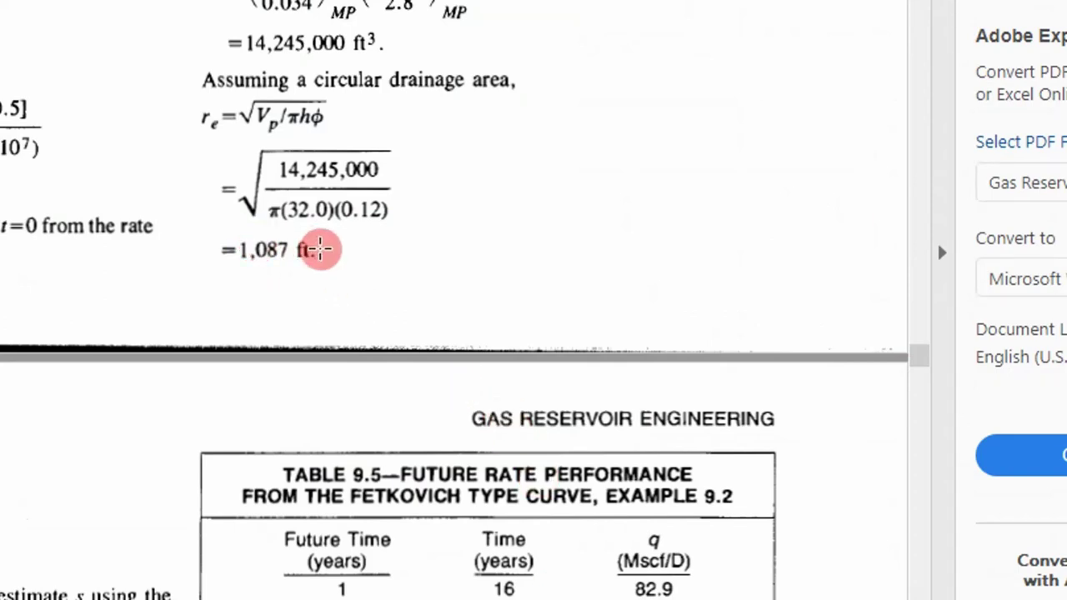
key(alt+Tab)
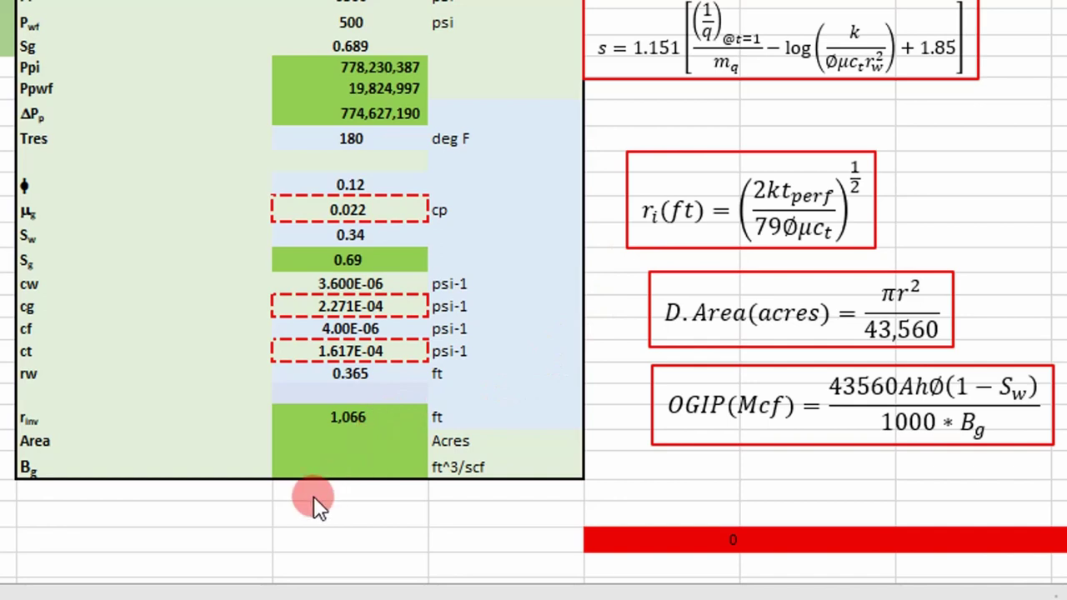
Enter =DrainageAreaRadial in the Area cell with Ri = AS28, giving 82 acres.
click(338, 444)
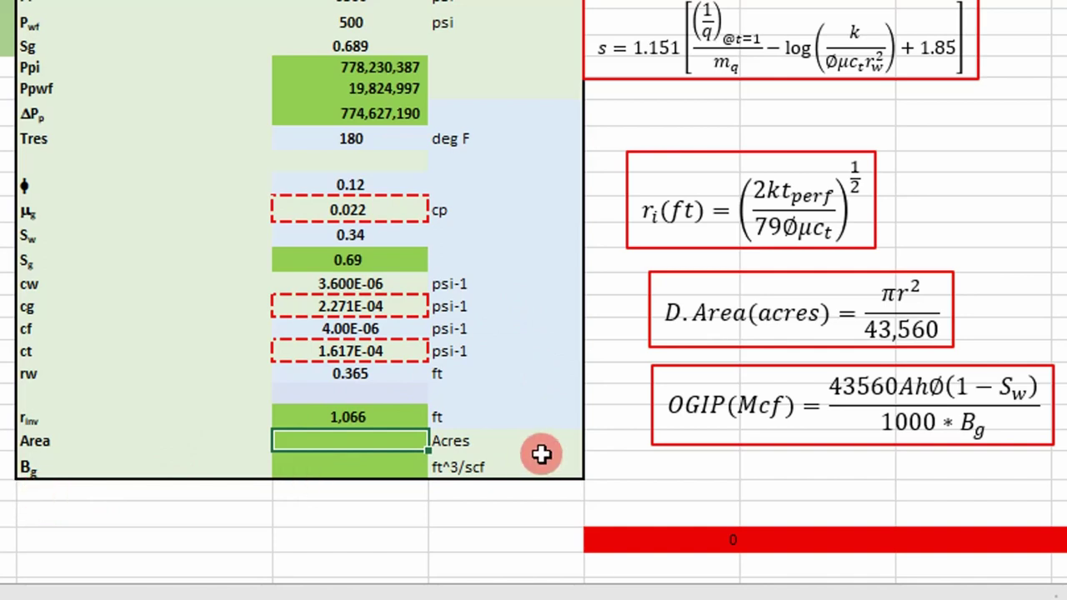
text(=dra)
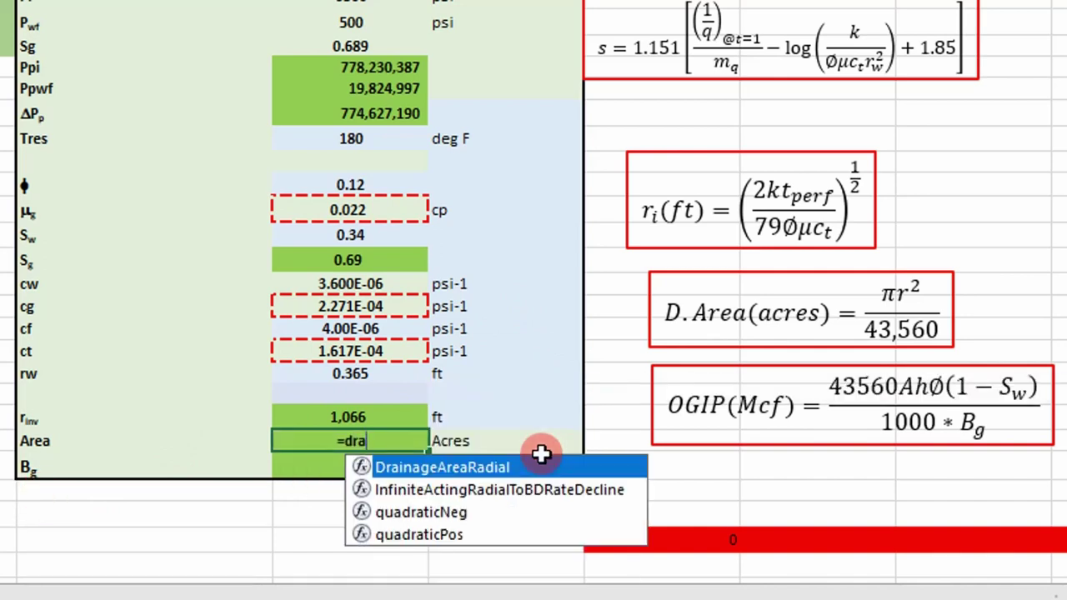
key(BackSpace)
key(BackSpace)
key(BackSpace)
key(BackSpace)
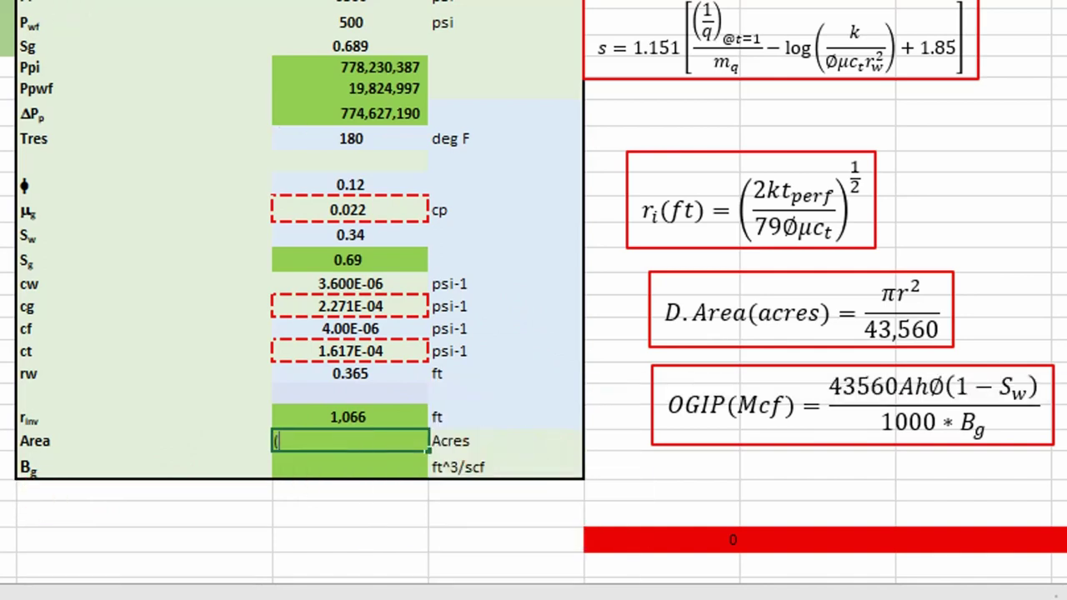
key(ctrl+a)
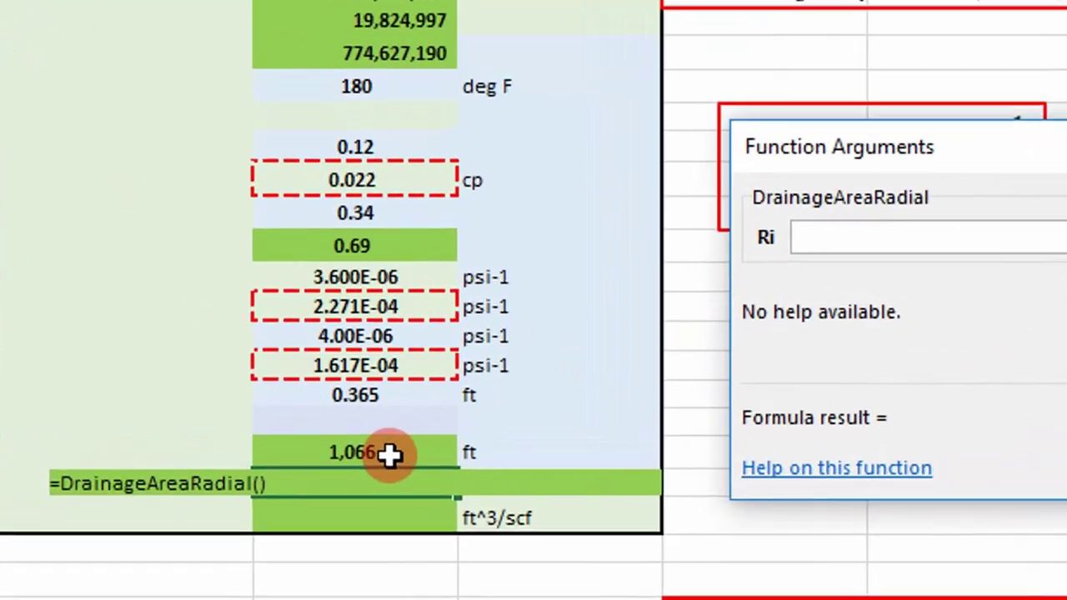
click(391, 453)
key(Return)
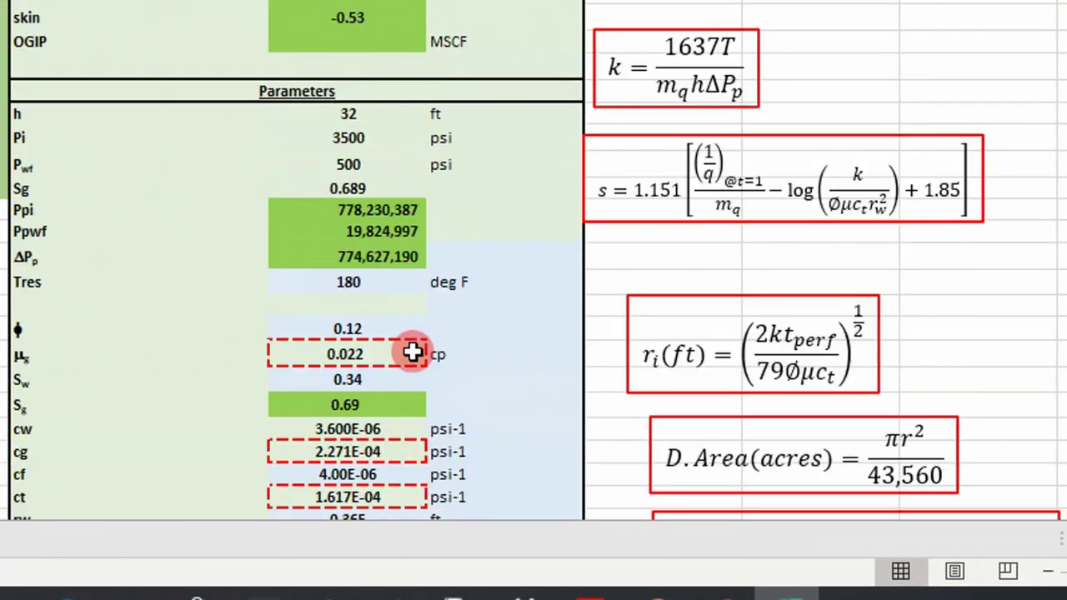
Point out the B_g term in the OGIP equation and select the empty Bg cell.
scroll(651, 167, down, 3)
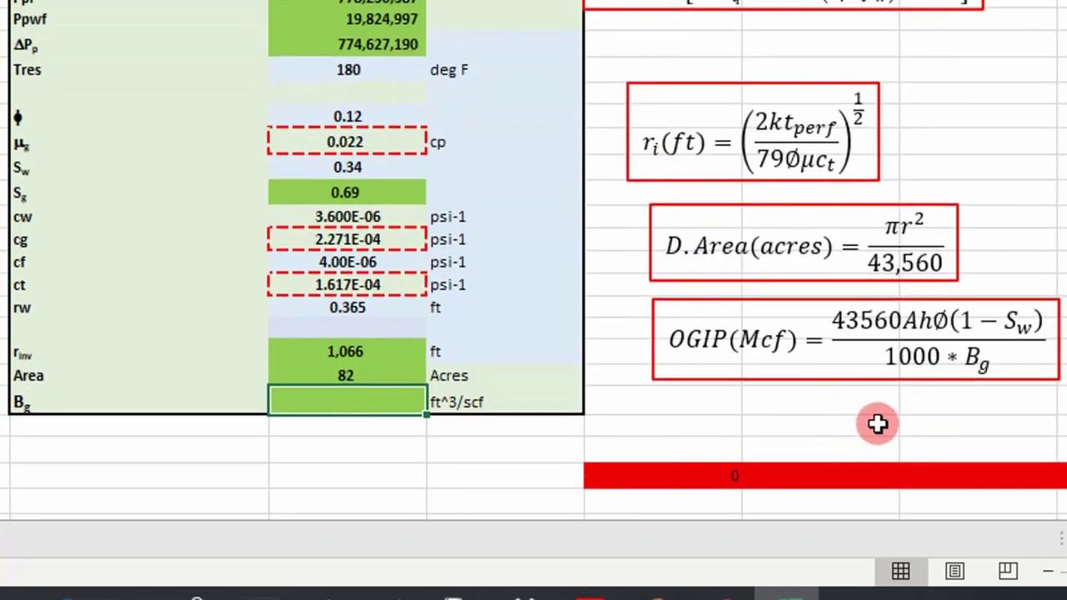
click(984, 371)
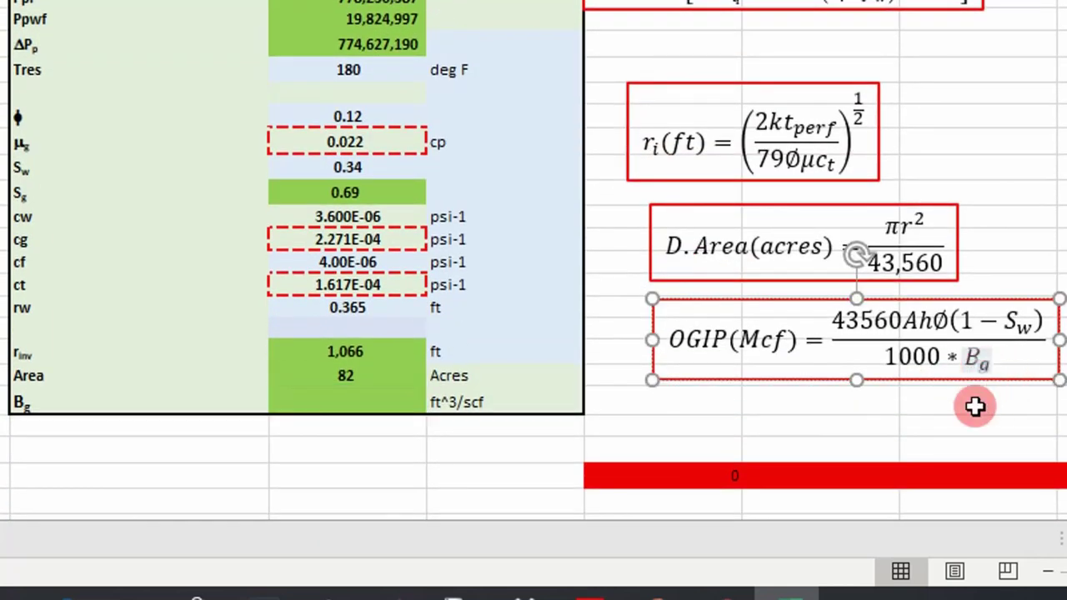
click(975, 406)
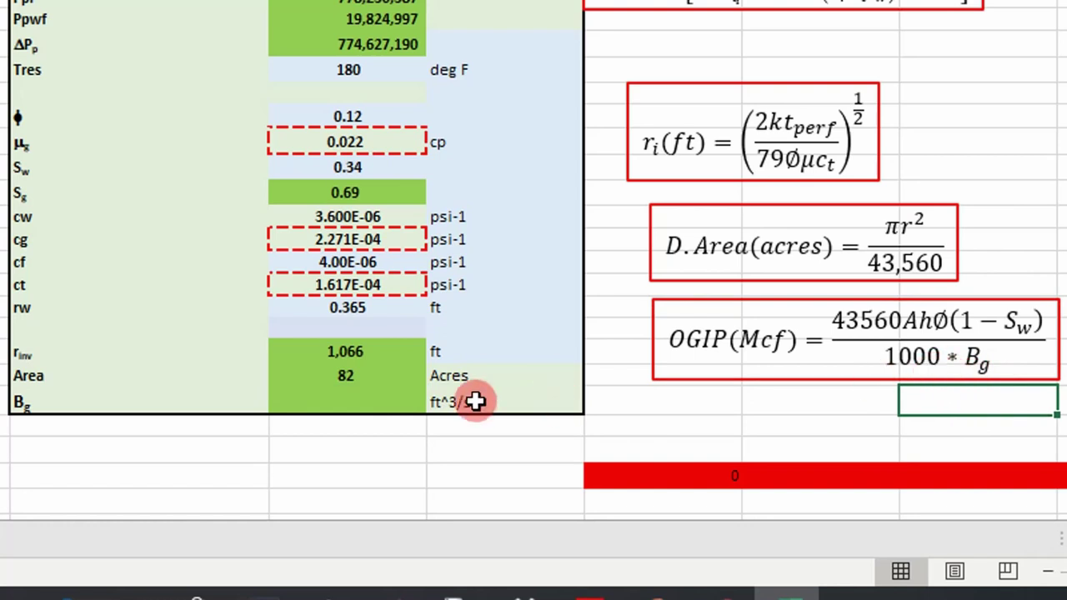
click(376, 401)
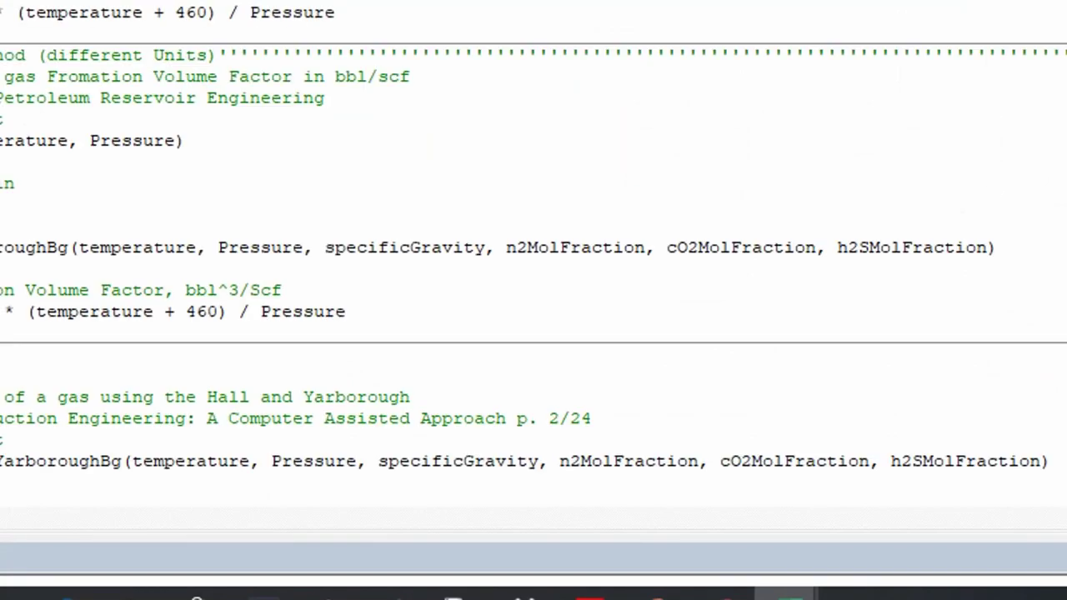
scroll(534, 300, down, 3)
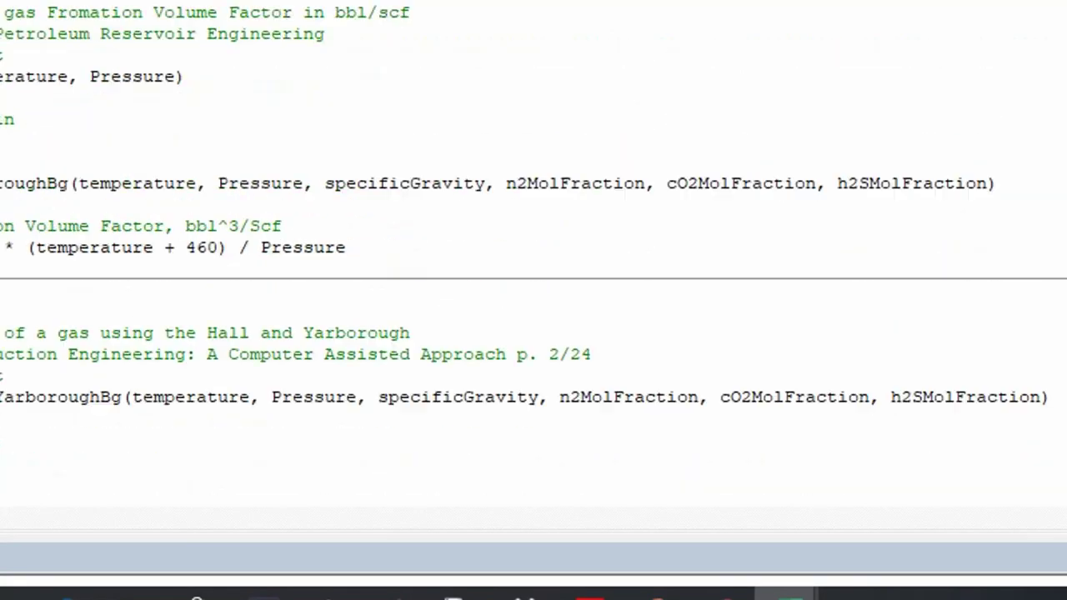
scroll(533, 300, up, 3)
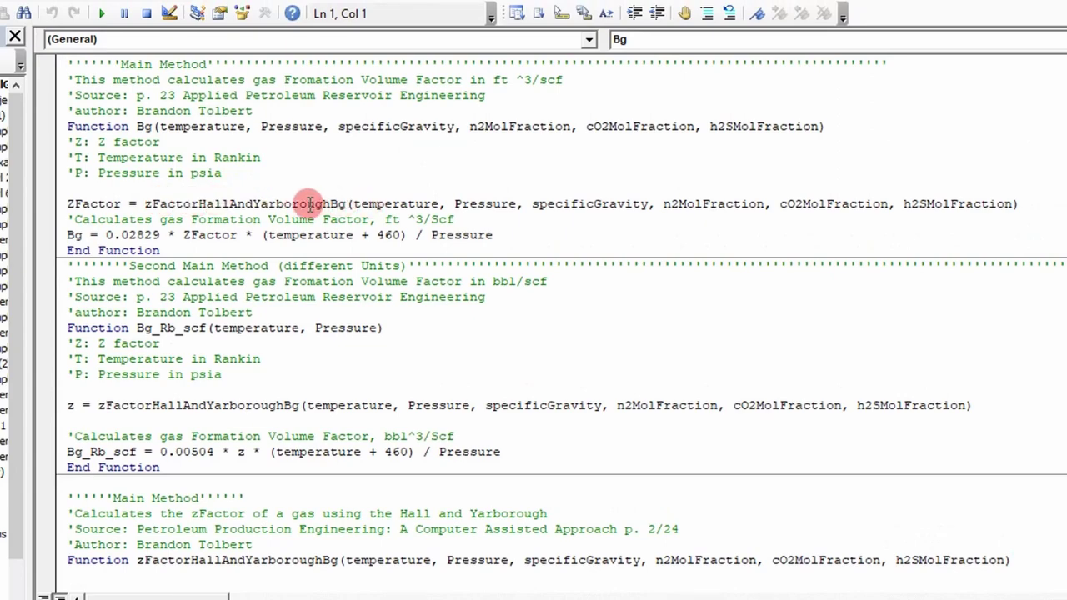
scroll(308, 204, down, 10)
scroll(309, 204, down, 18)
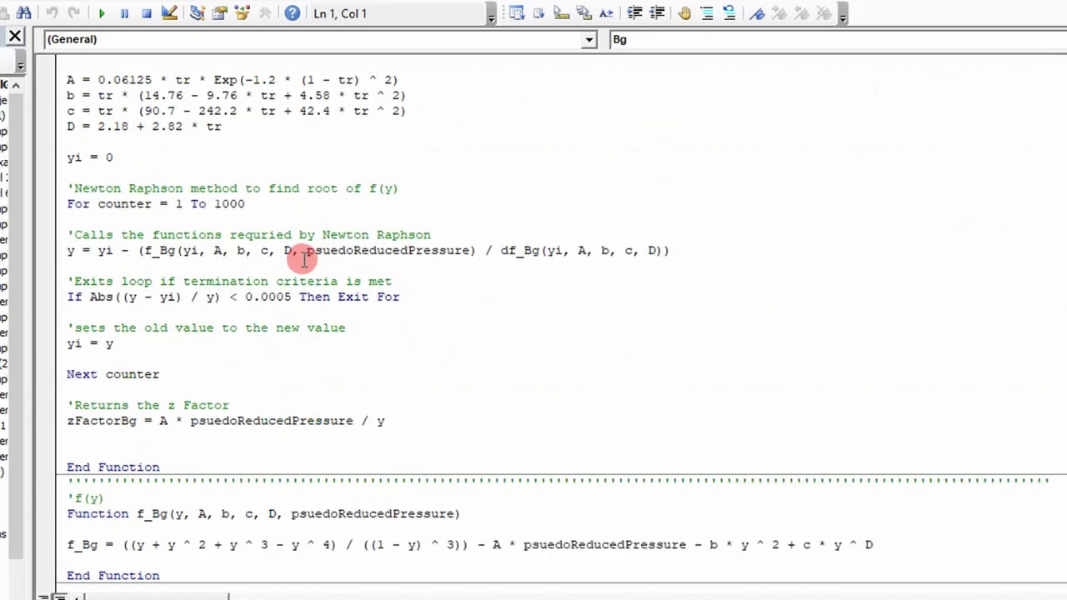
scroll(304, 259, down, 3)
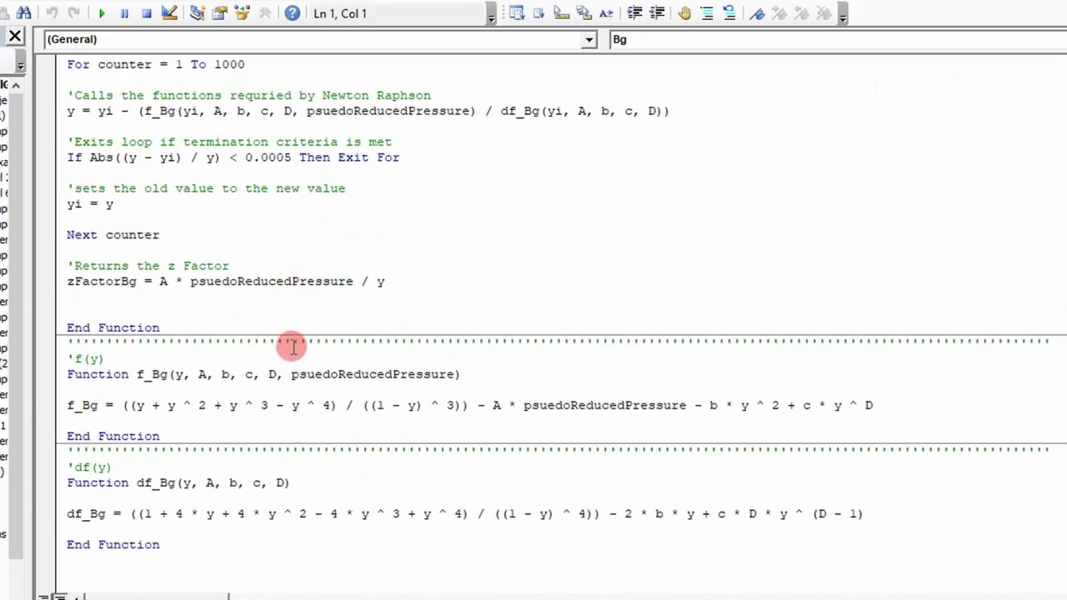
scroll(292, 347, up, 20)
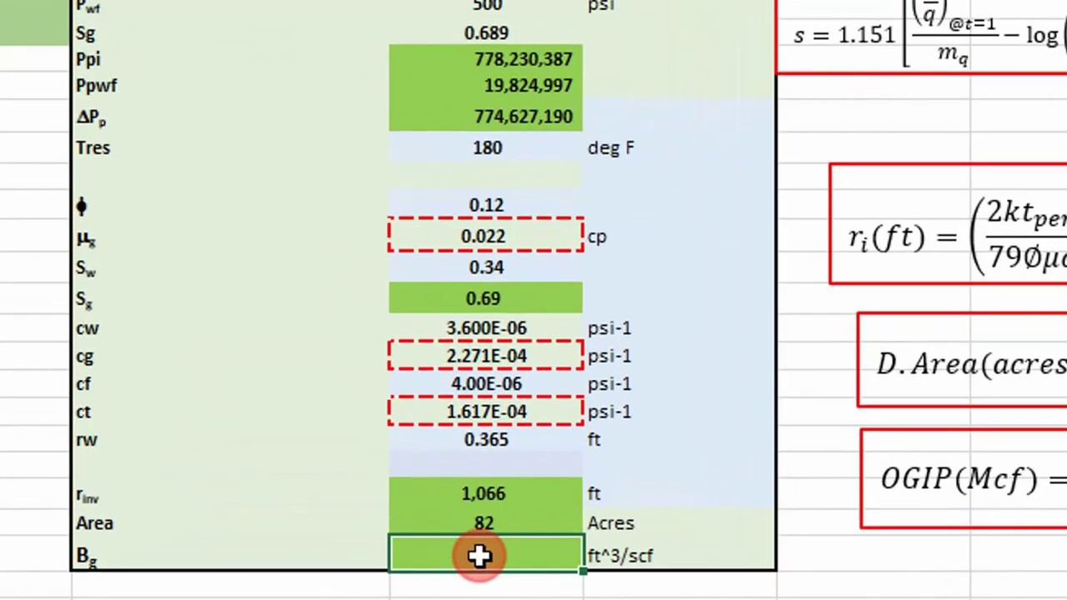
Start =Bg with Temperature from the Tres cell and Pressure from the Pi cell.
text(=bg)
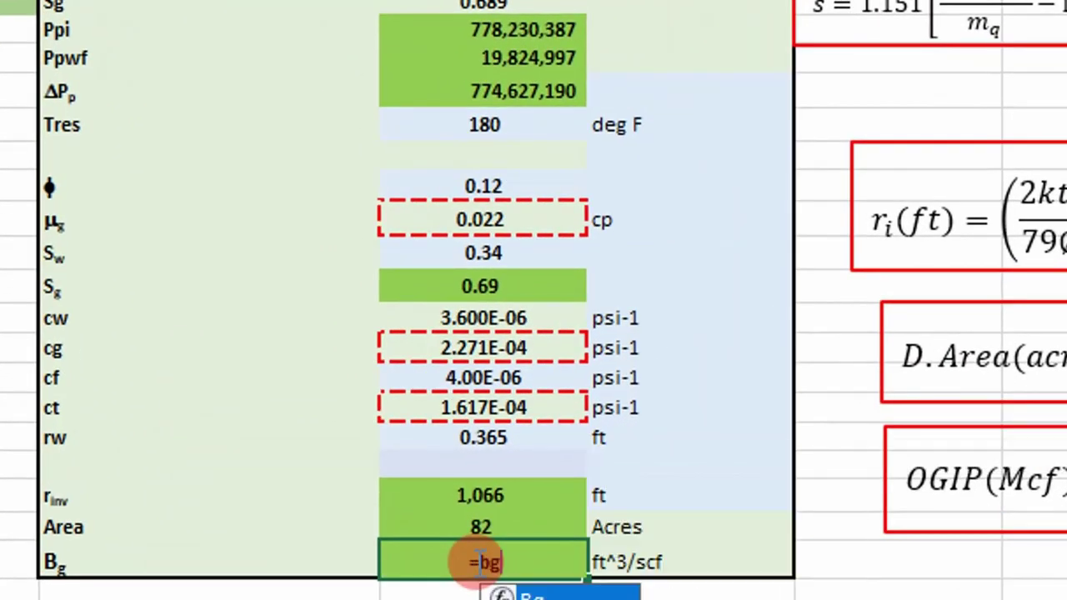
key(Tab)
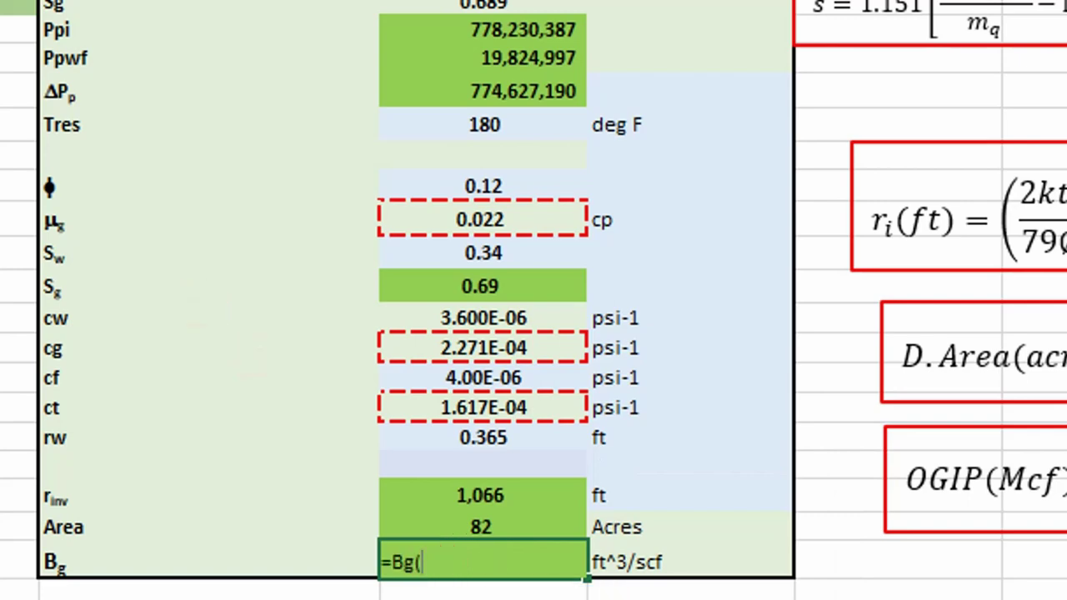
key(ctrl+a)
scroll(432, 220, up, 3)
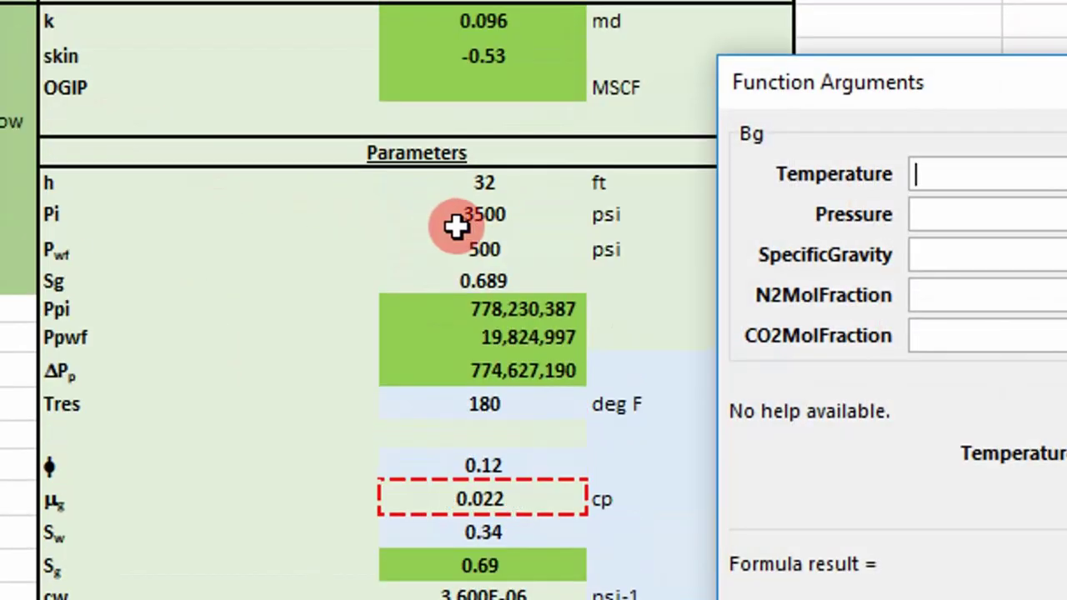
click(486, 408)
click(920, 214)
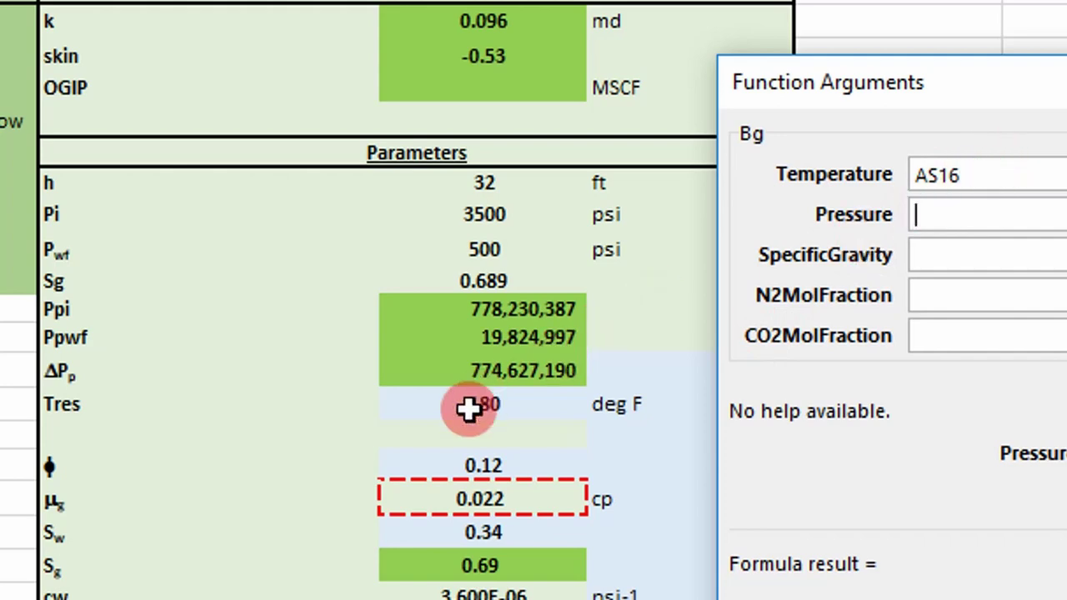
scroll(444, 346, down, 2)
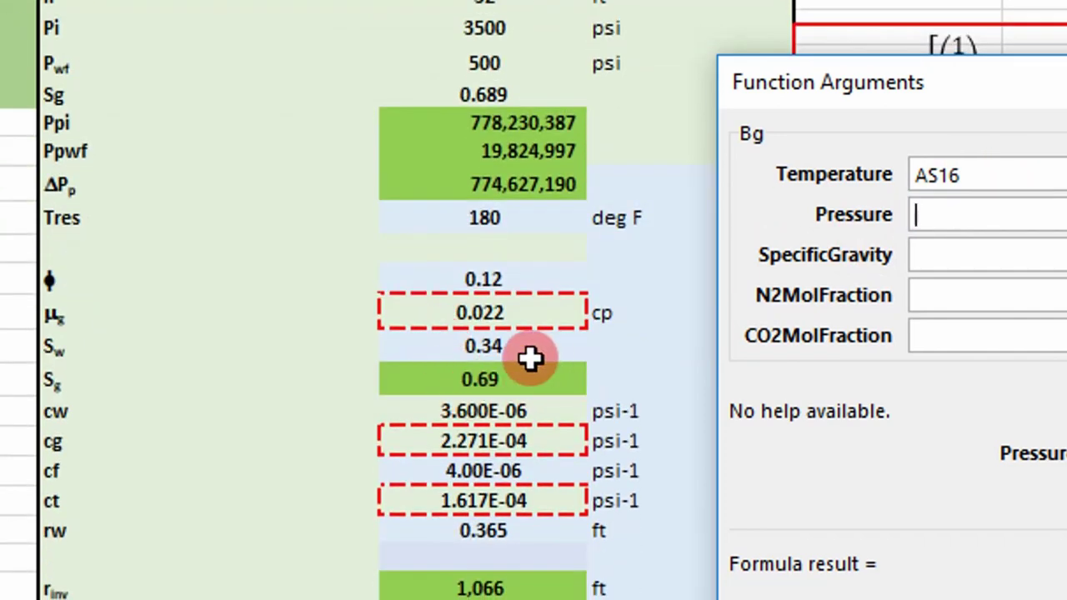
scroll(459, 334, up, 1)
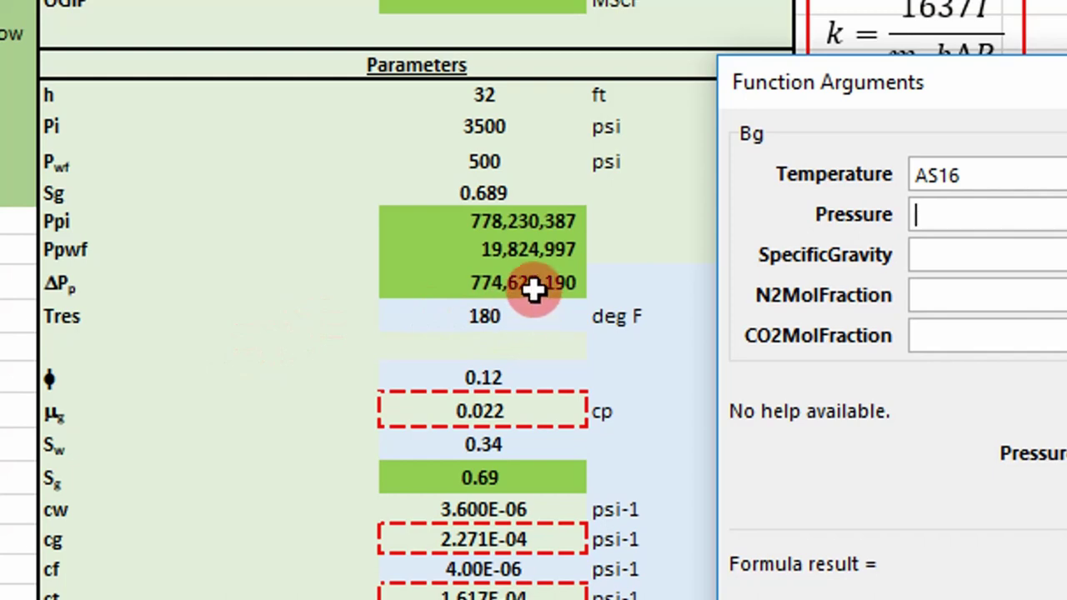
scroll(412, 246, up, 1)
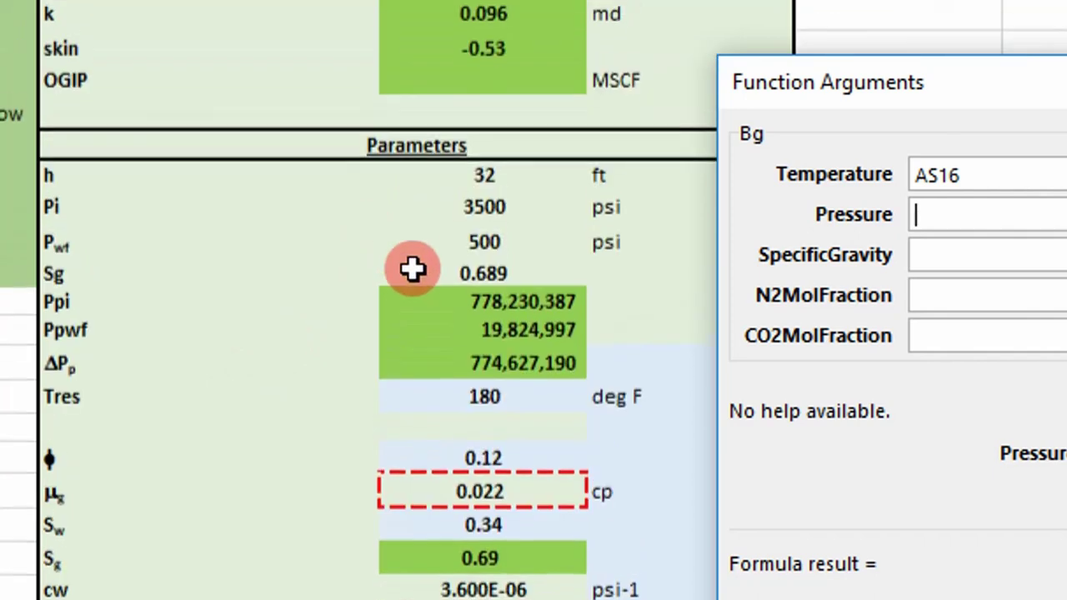
click(486, 216)
Set SpecificGravity to Sg and N2, CO2, H2S to 0, giving Bg 0.0045 ft^3/scf.
click(942, 259)
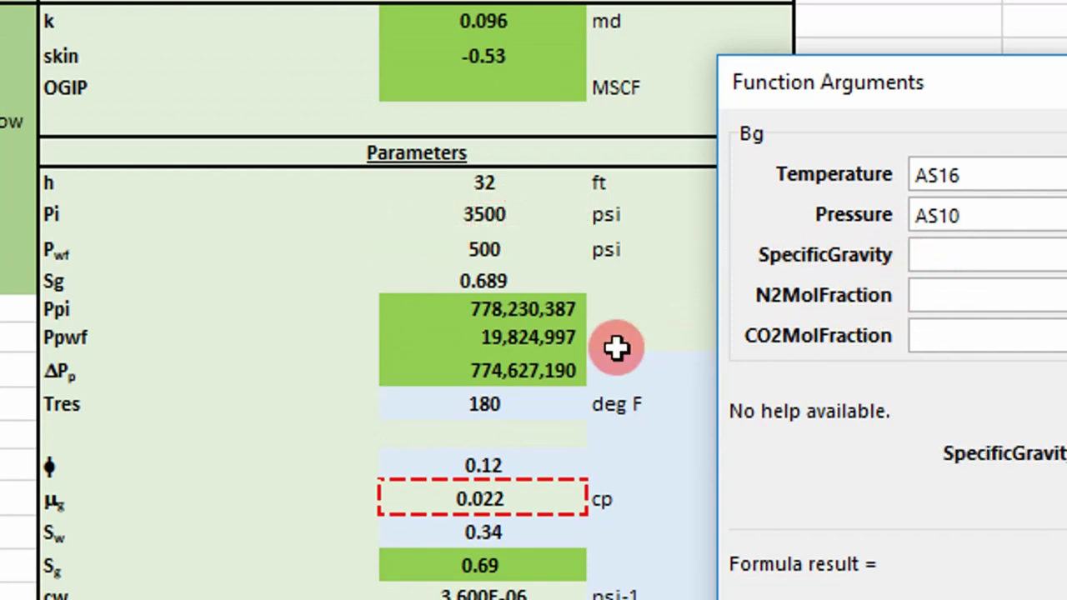
click(481, 281)
click(948, 299)
text(0)
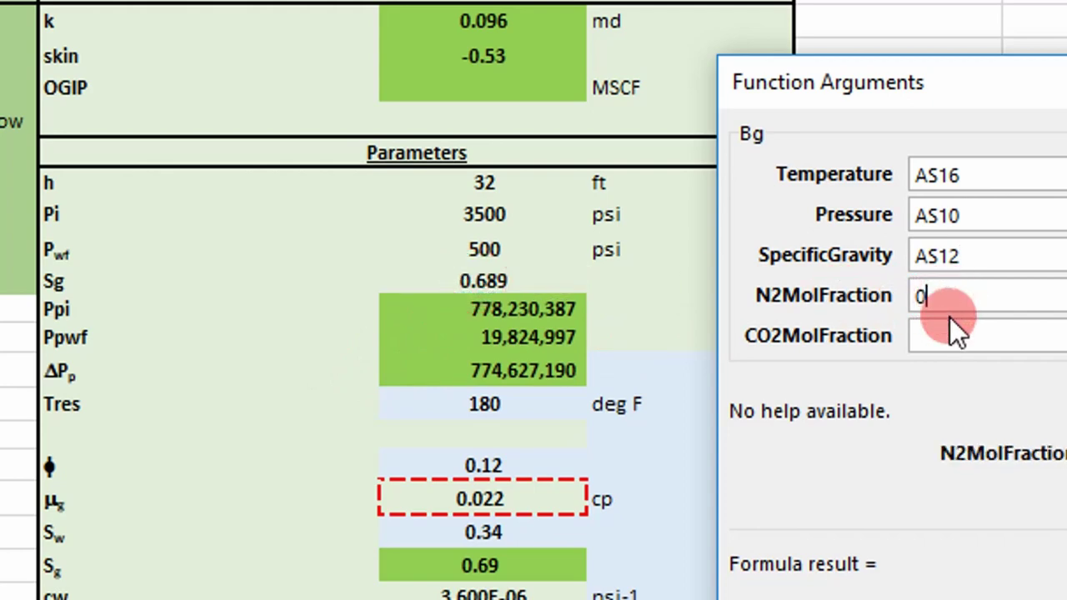
click(957, 329)
text(0)
key(Tab)
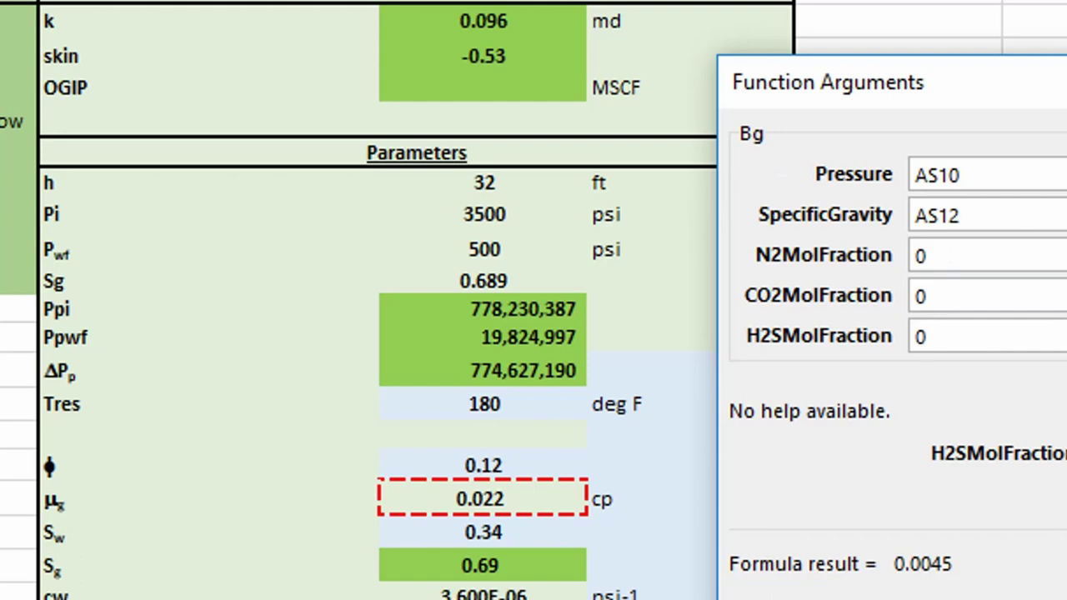
key(Return)
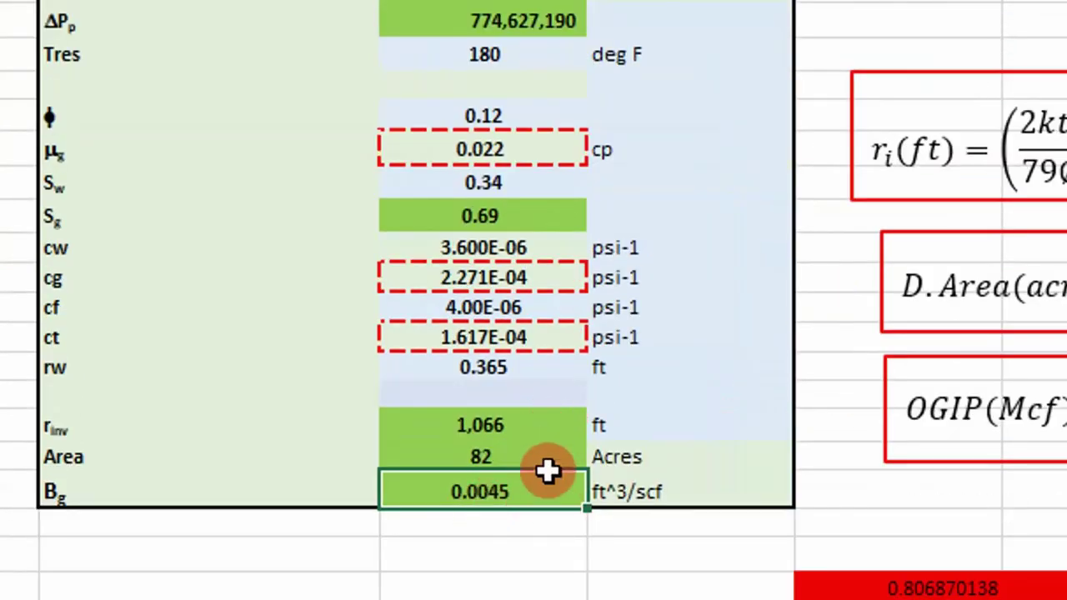
Start =OGIP in the OGIP cell with A = AS29 and H = AS9.
scroll(507, 517, up, 4)
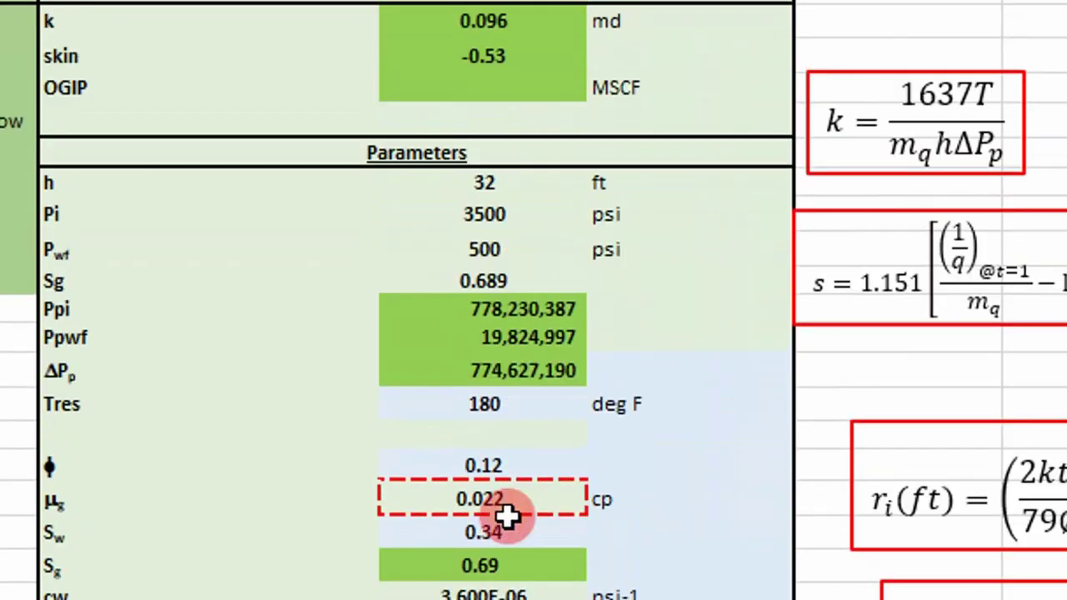
click(498, 91)
text(=)
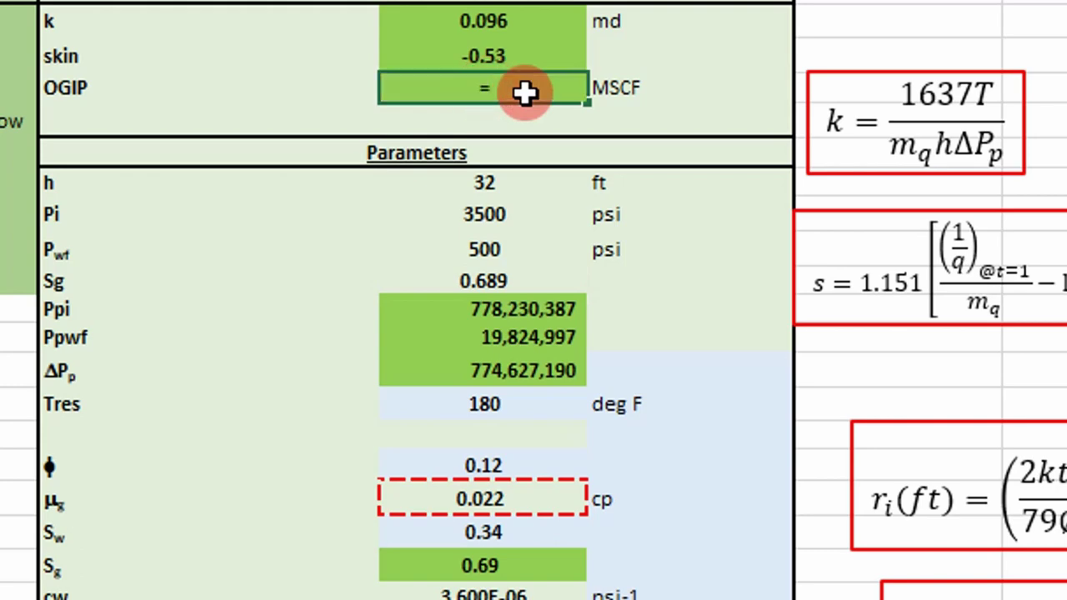
text(og)
key(Tab)
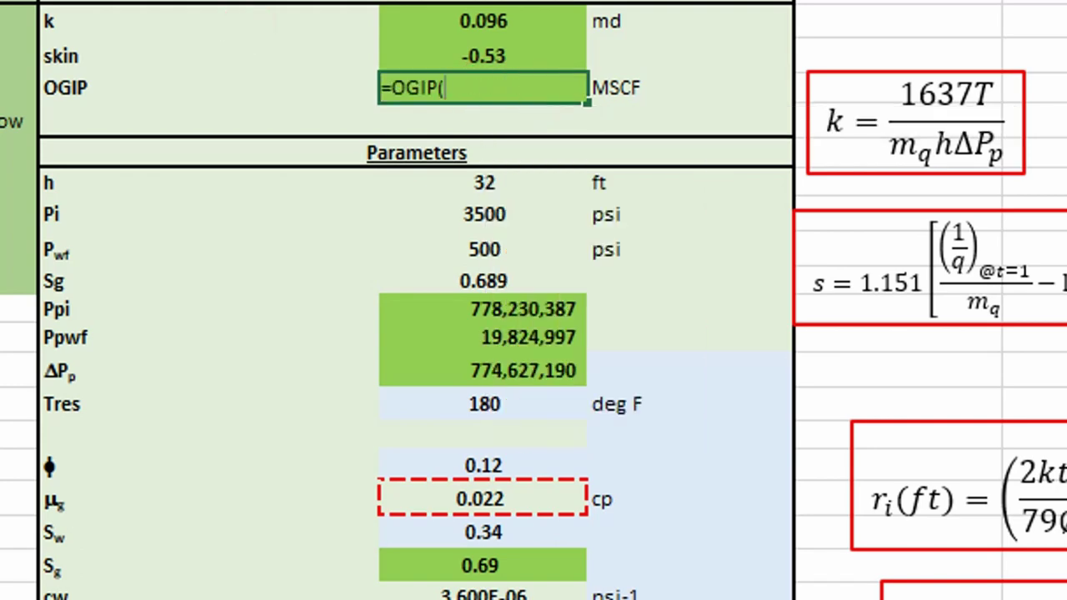
key(ctrl+a)
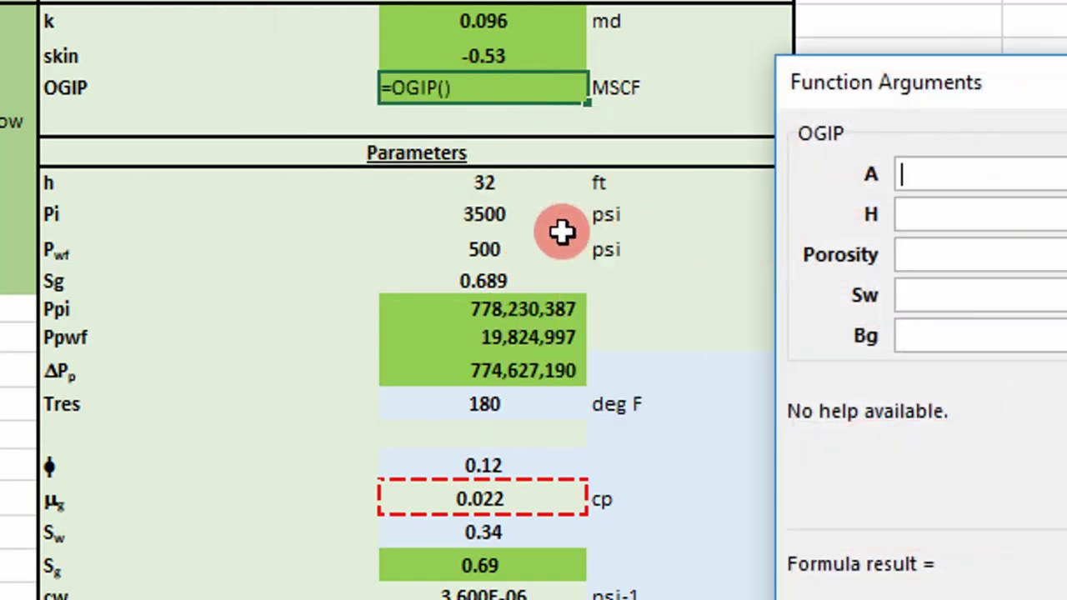
scroll(553, 400, down, 5)
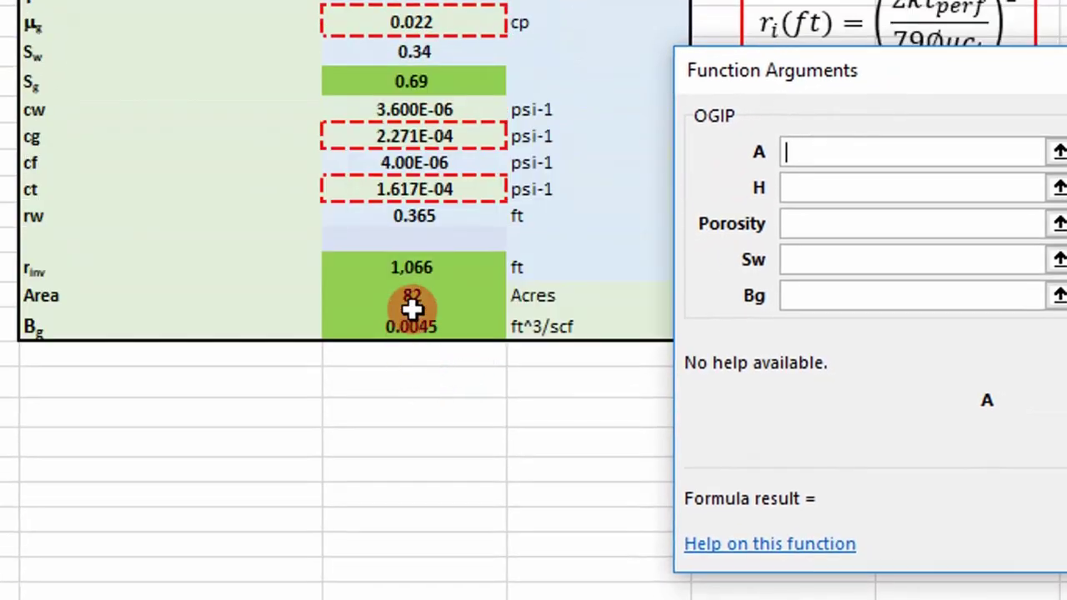
click(817, 190)
scroll(417, 334, up, 5)
click(417, 83)
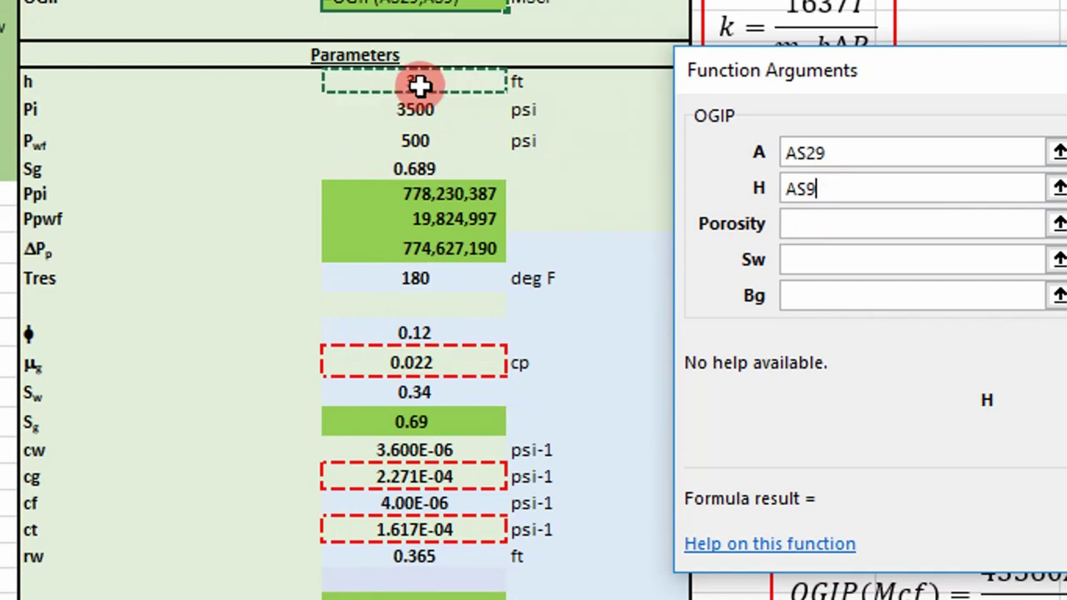
Set Porosity AS18, Sw AS20 and Bg AS30 so OGIP shows 1,996,677 MSCF.
click(861, 231)
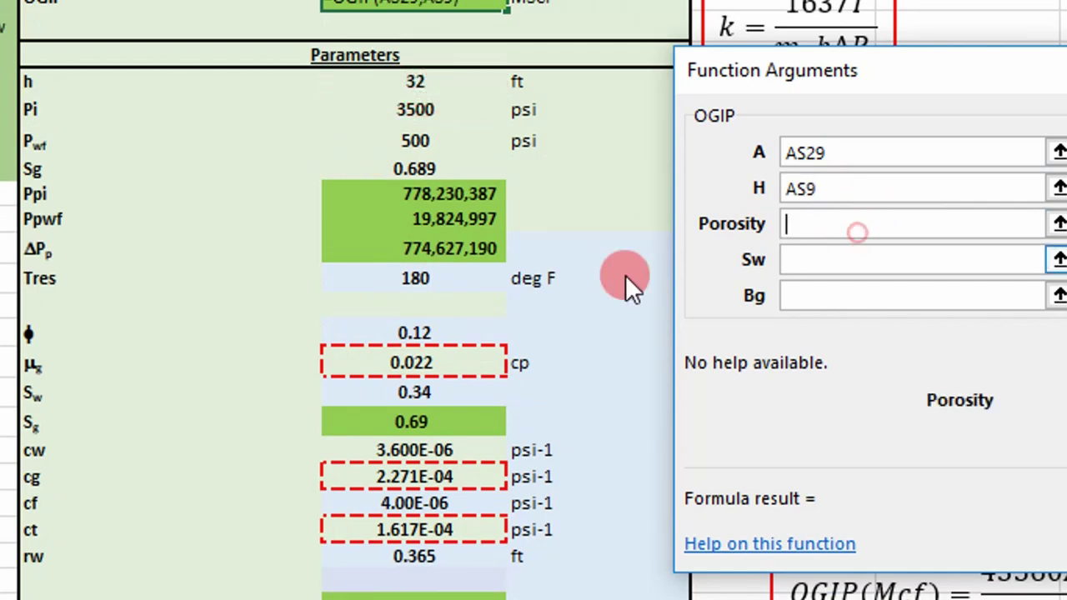
click(405, 334)
click(797, 263)
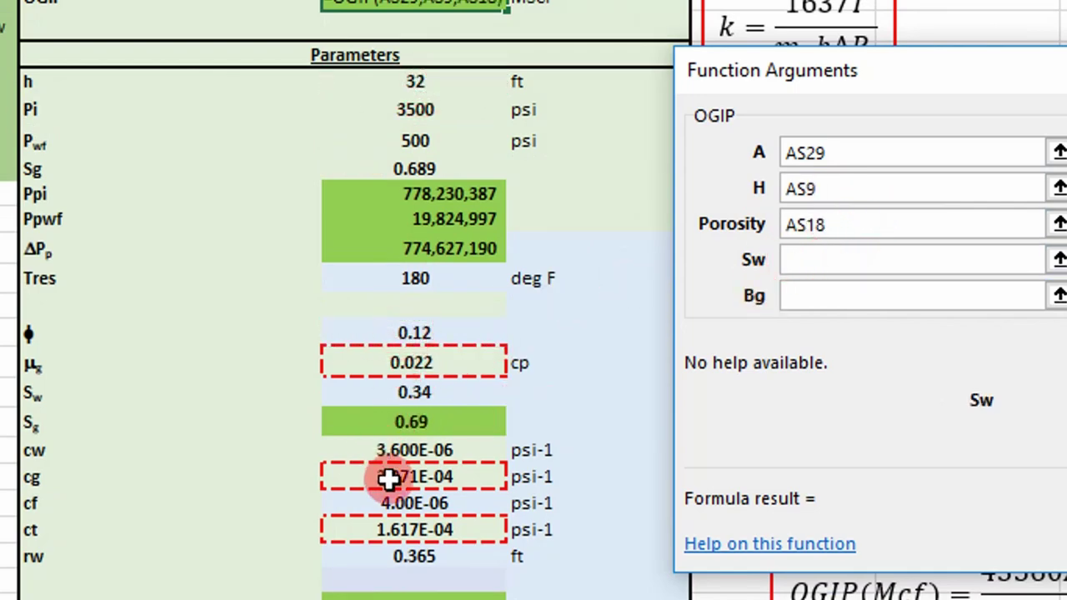
click(421, 395)
click(817, 295)
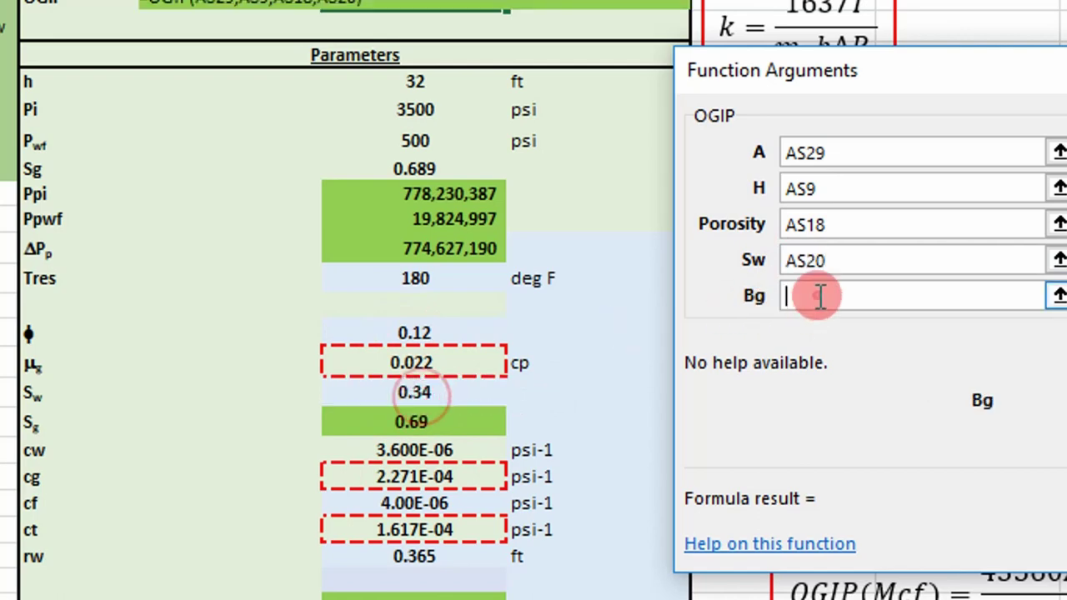
scroll(442, 492, down, 2)
scroll(417, 510, down, 1)
click(430, 410)
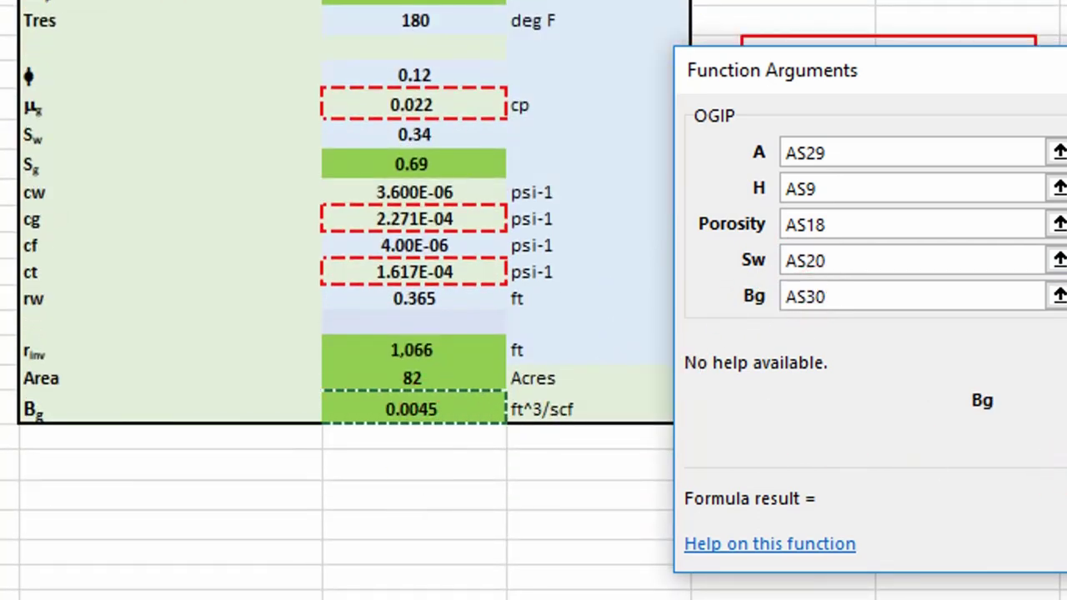
key(Return)
scroll(674, 436, up, 5)
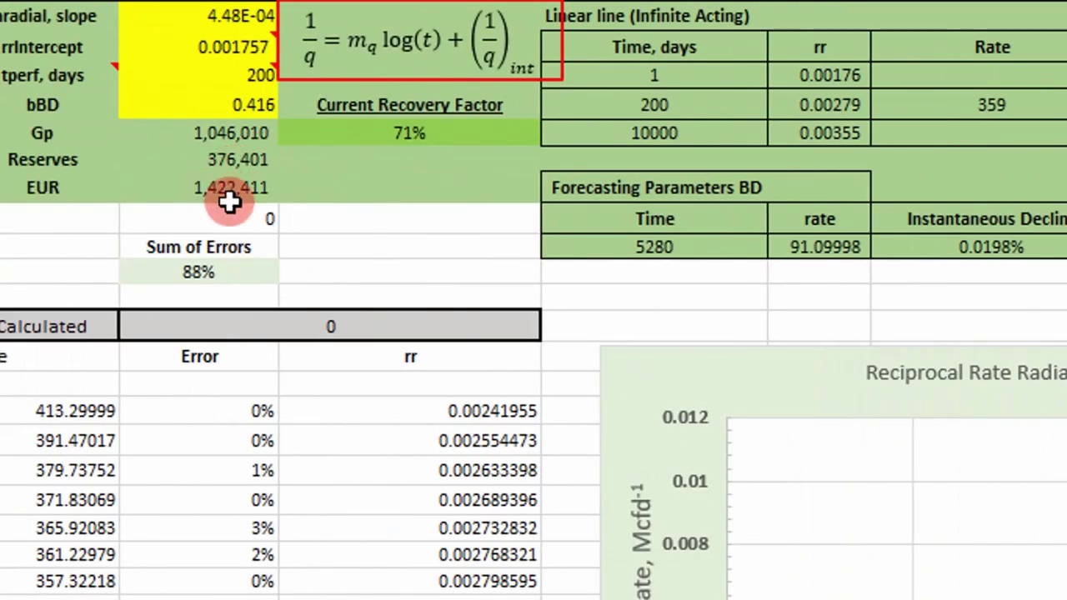
Enter a Current Recovery Factor formula dividing the EUR cell by the OGIP cell (71%).
click(354, 133)
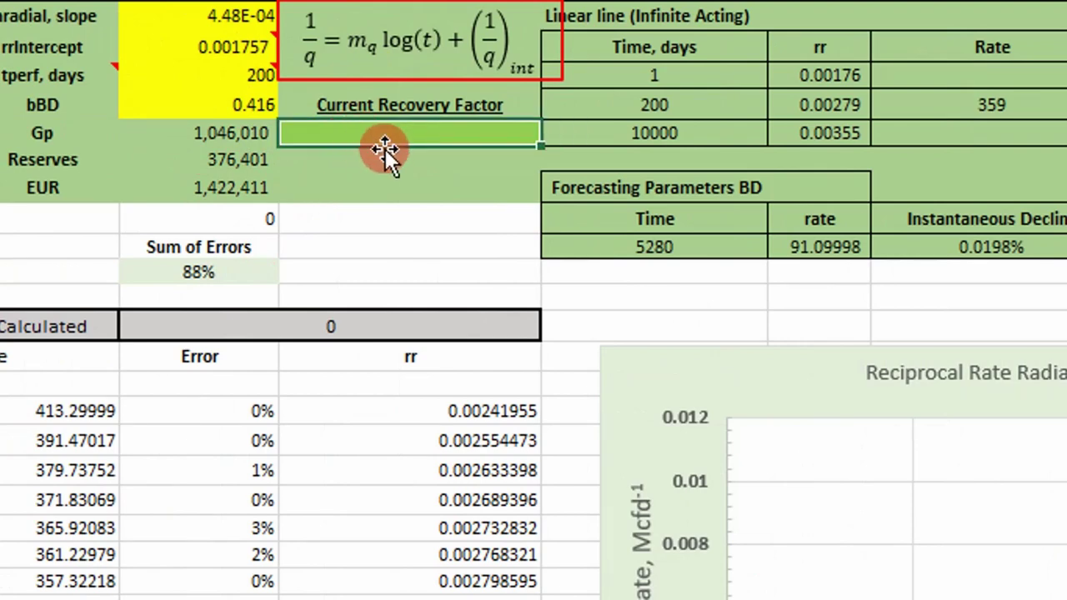
text(=)
key(Left)
key(Down)
key(Down)
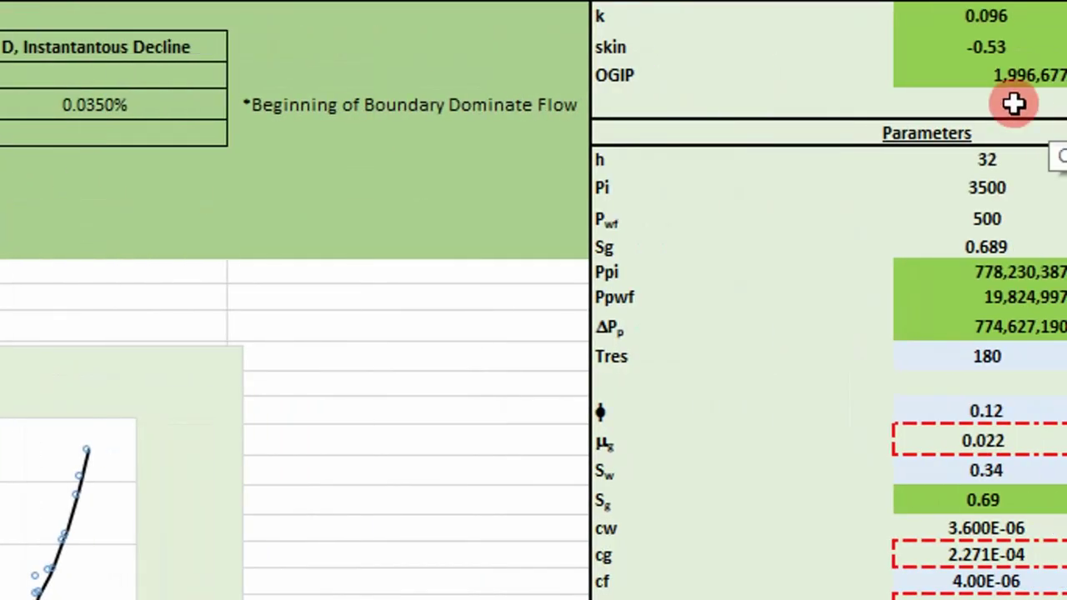
click(1026, 75)
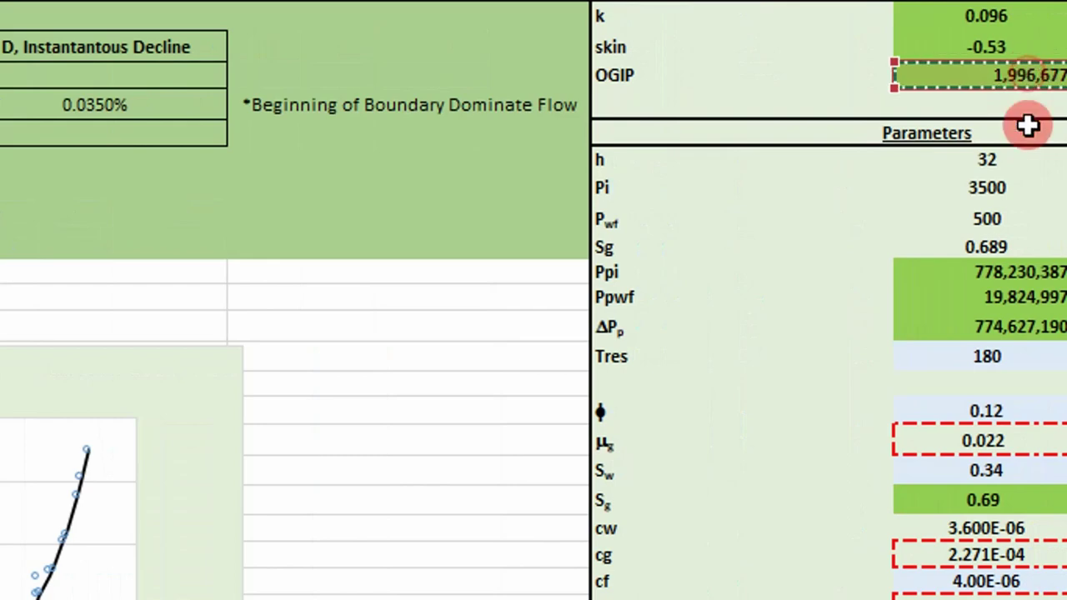
key(Return)
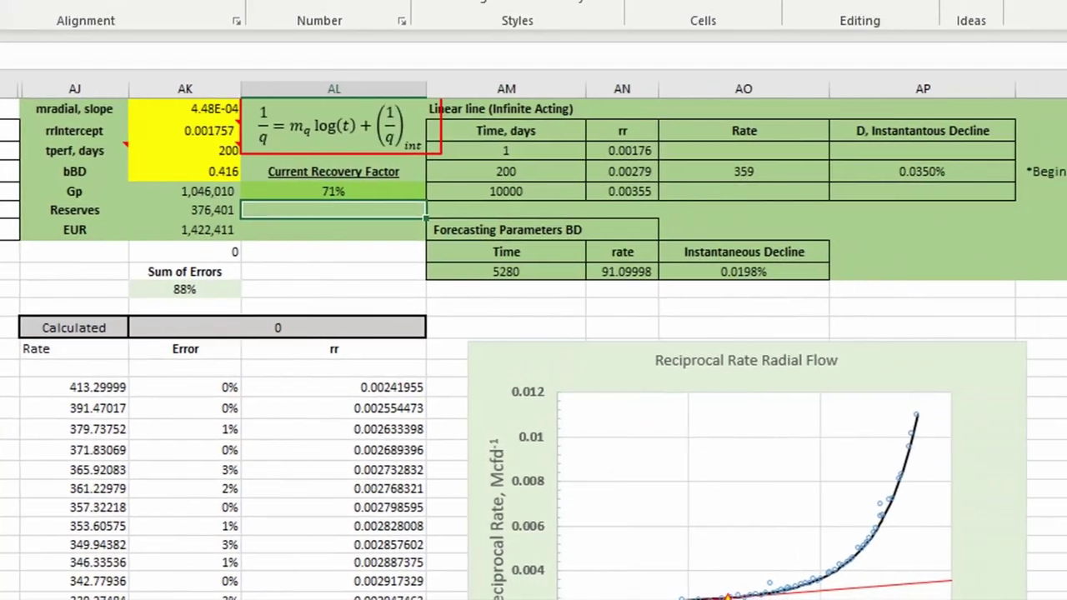
scroll(534, 334, right, 3)
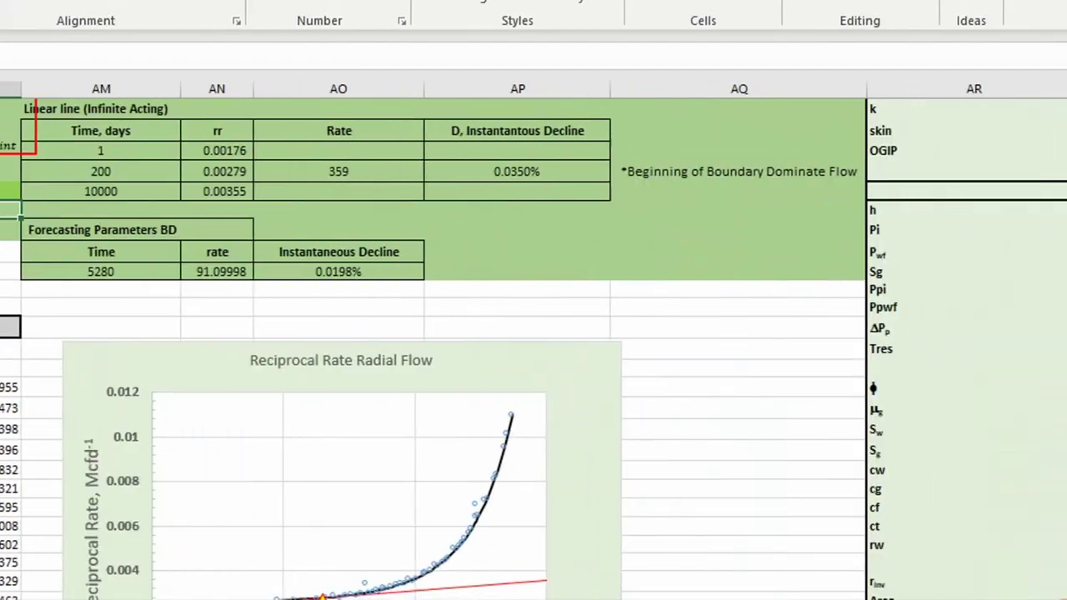
scroll(458, 359, down, 2)
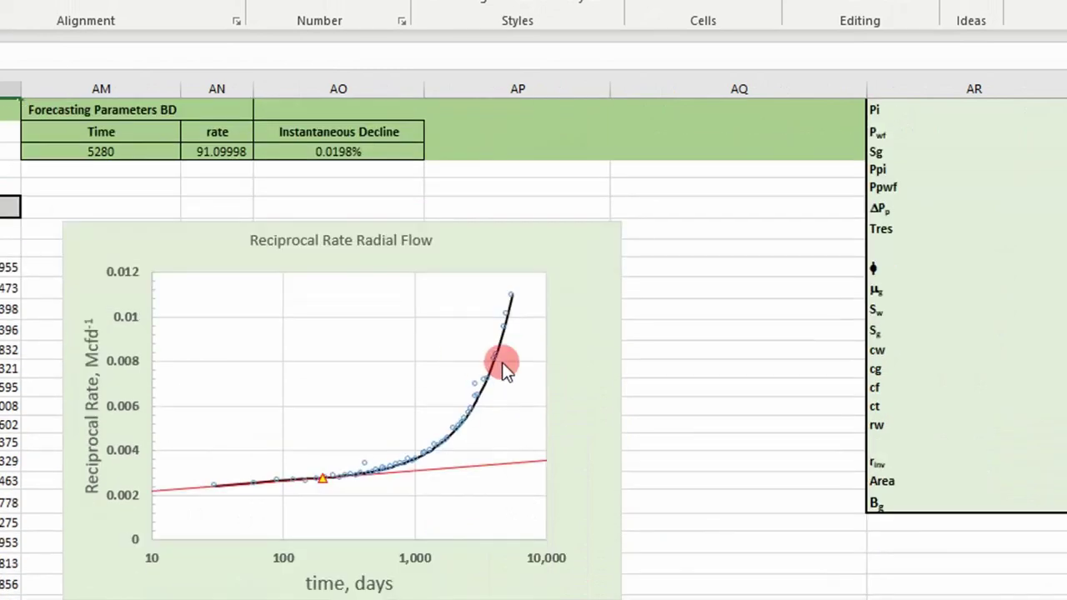
scroll(500, 365, up, 3)
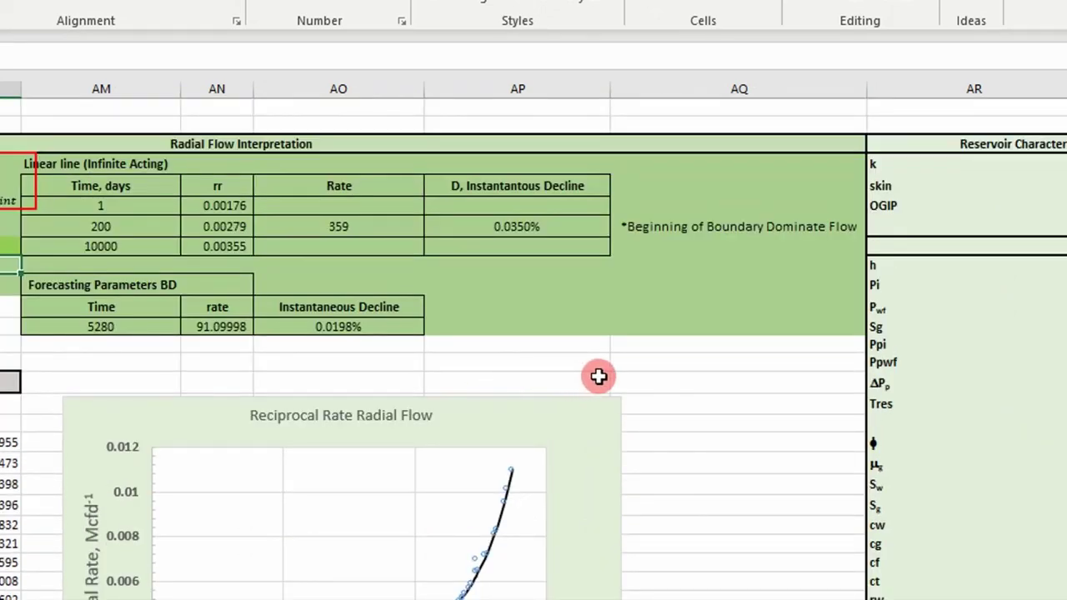
scroll(599, 376, down, 2)
scroll(598, 377, up, 2)
scroll(599, 377, down, 2)
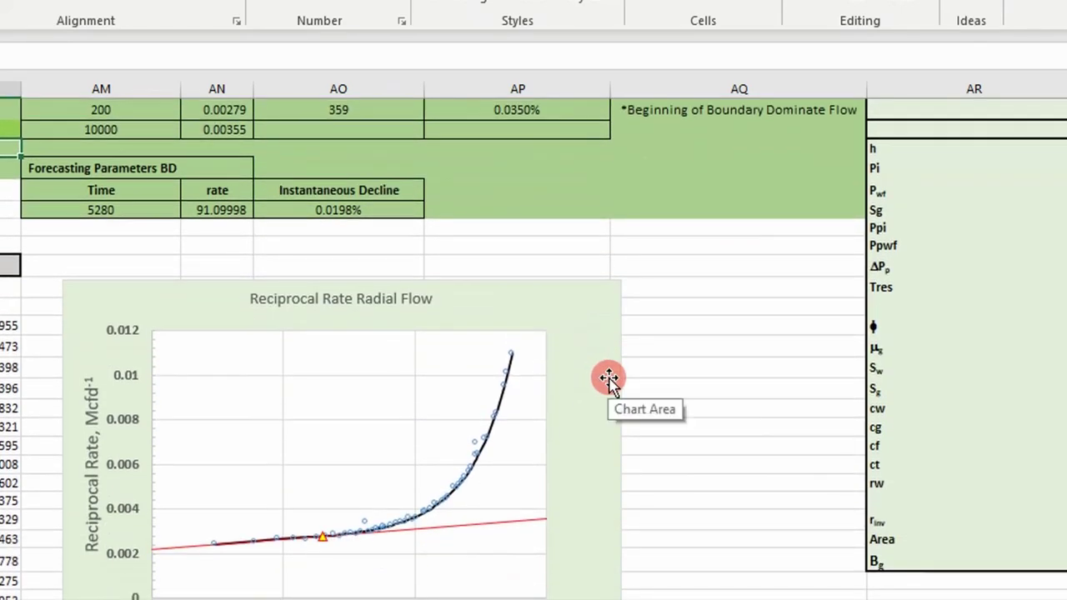